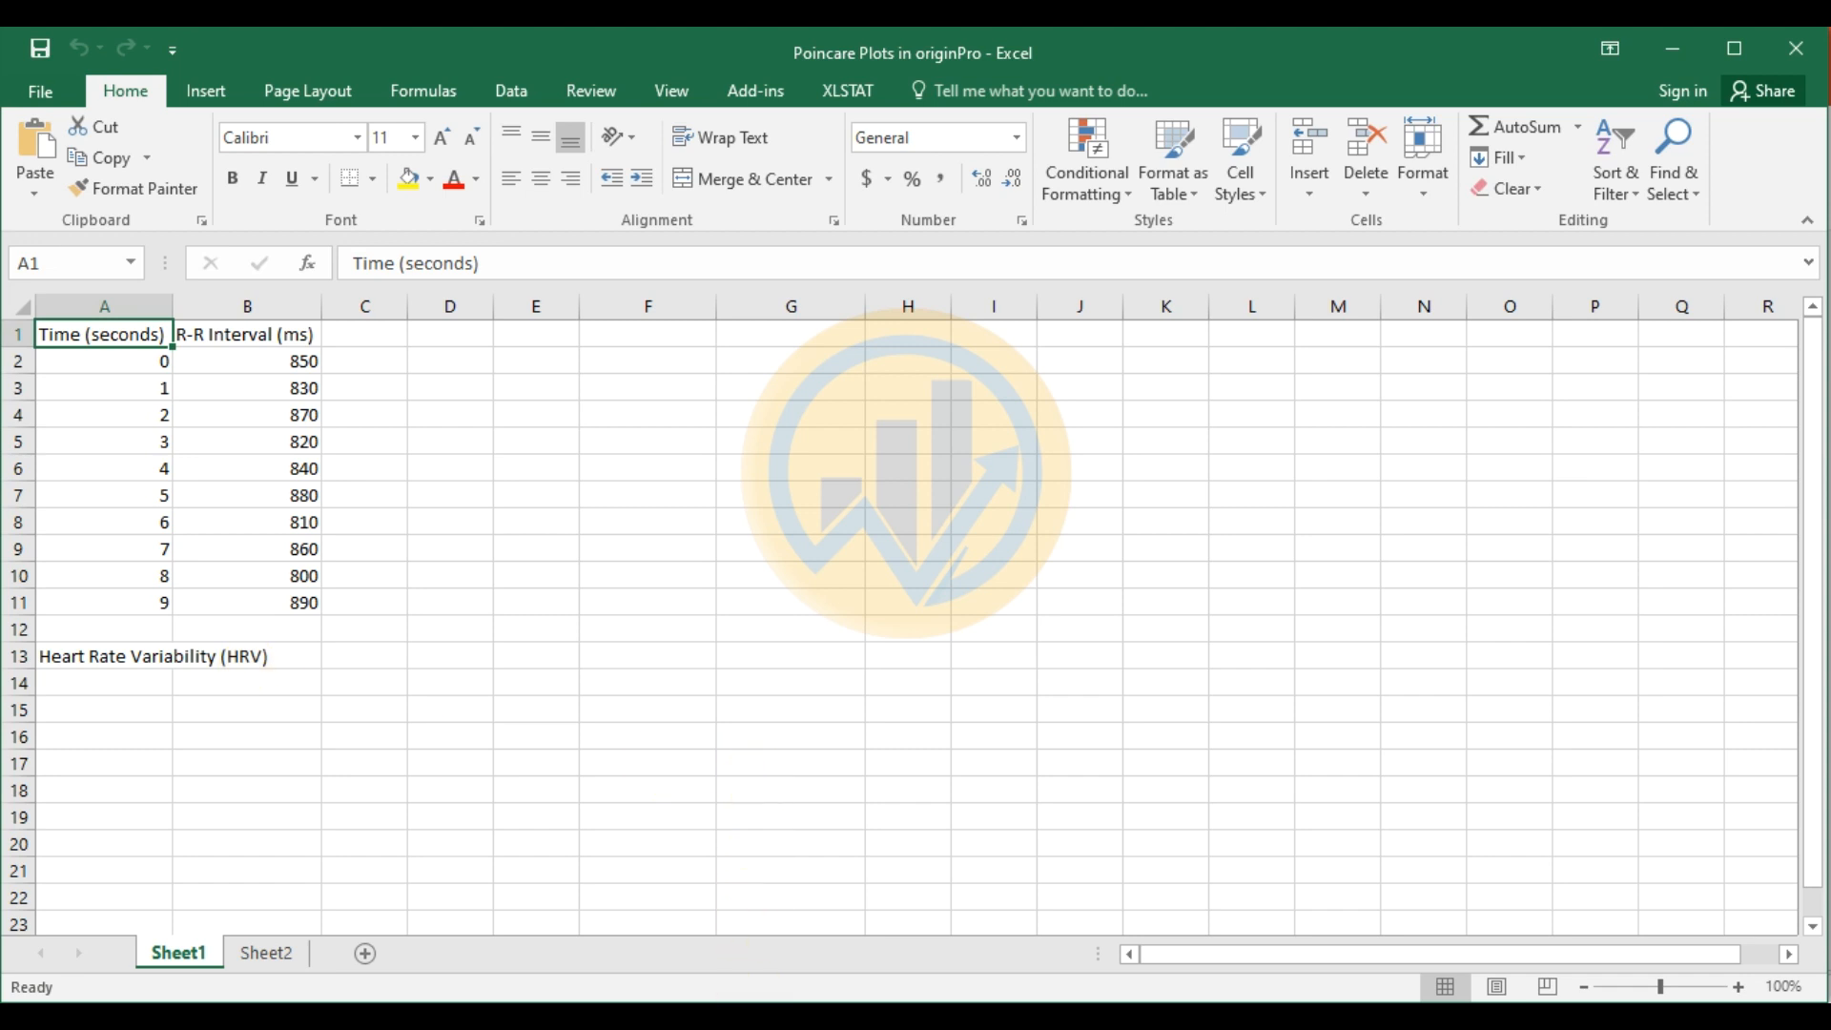
Switch to the browser and review the Poincare Plot app's details and description on the OriginLab File Exchange page
click(754, 1013)
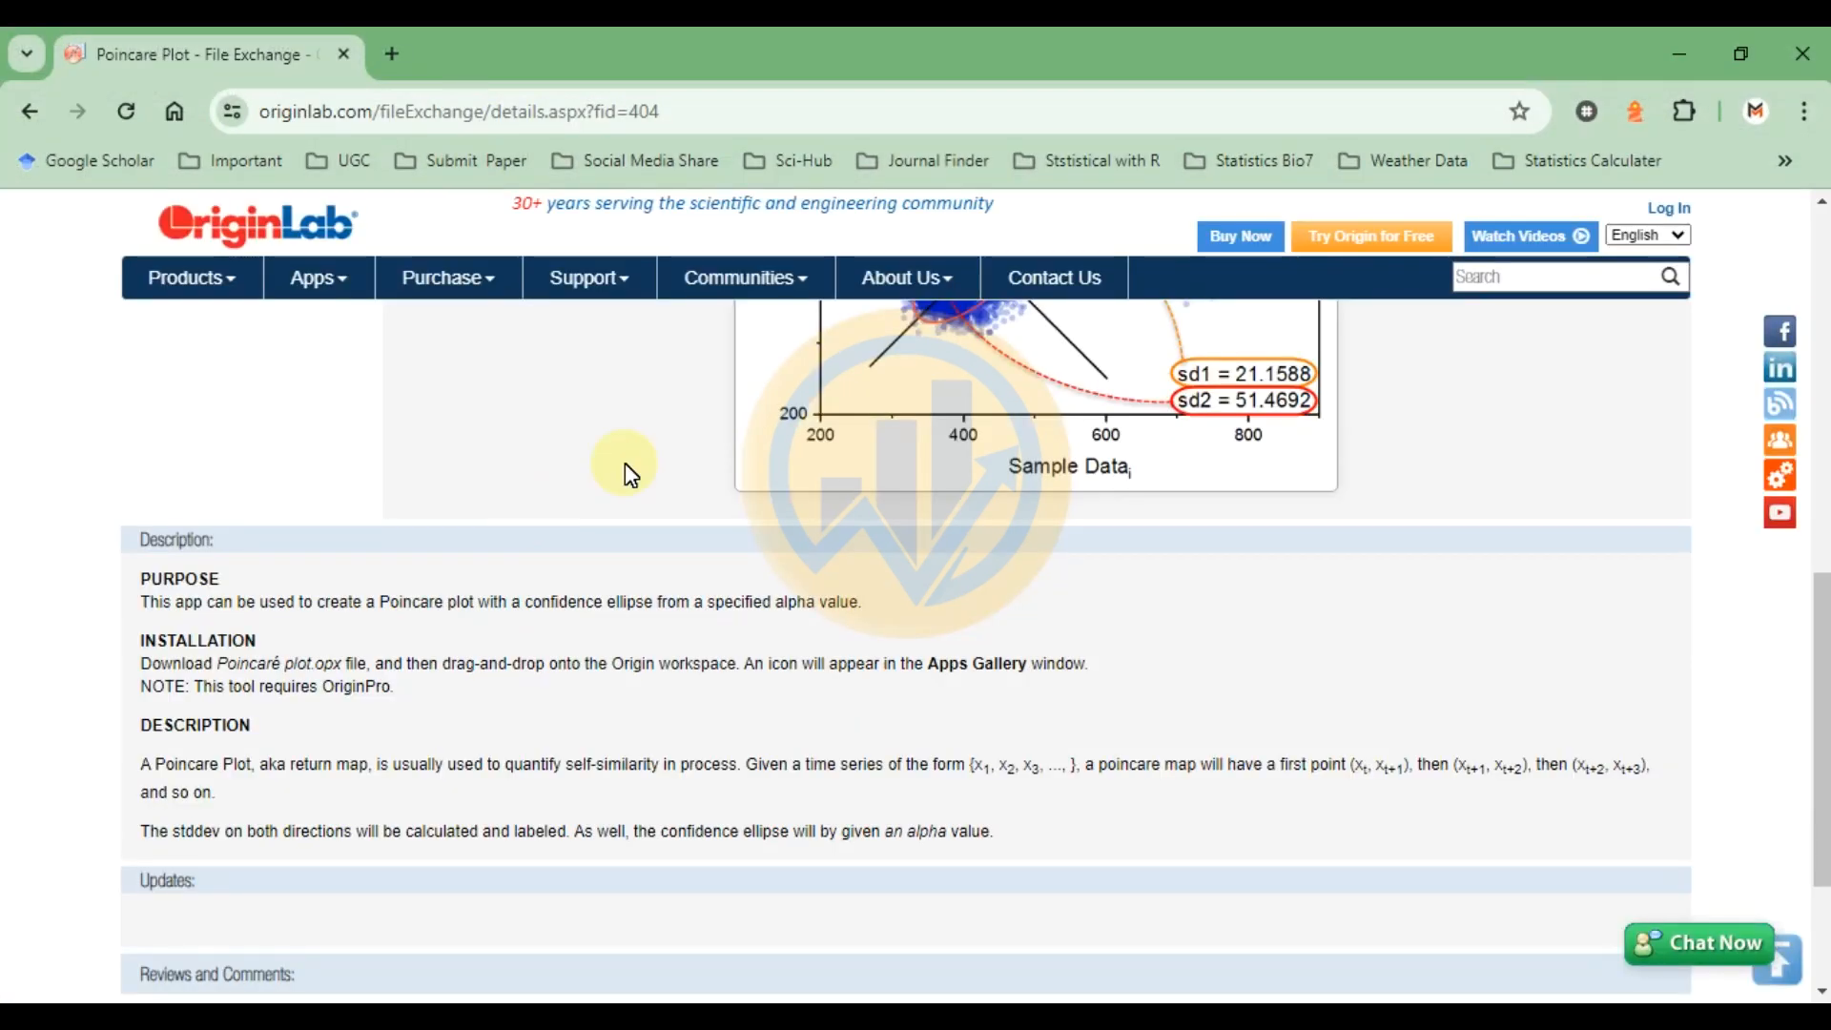
scroll(625, 462, up, 6)
scroll(581, 523, up, 3)
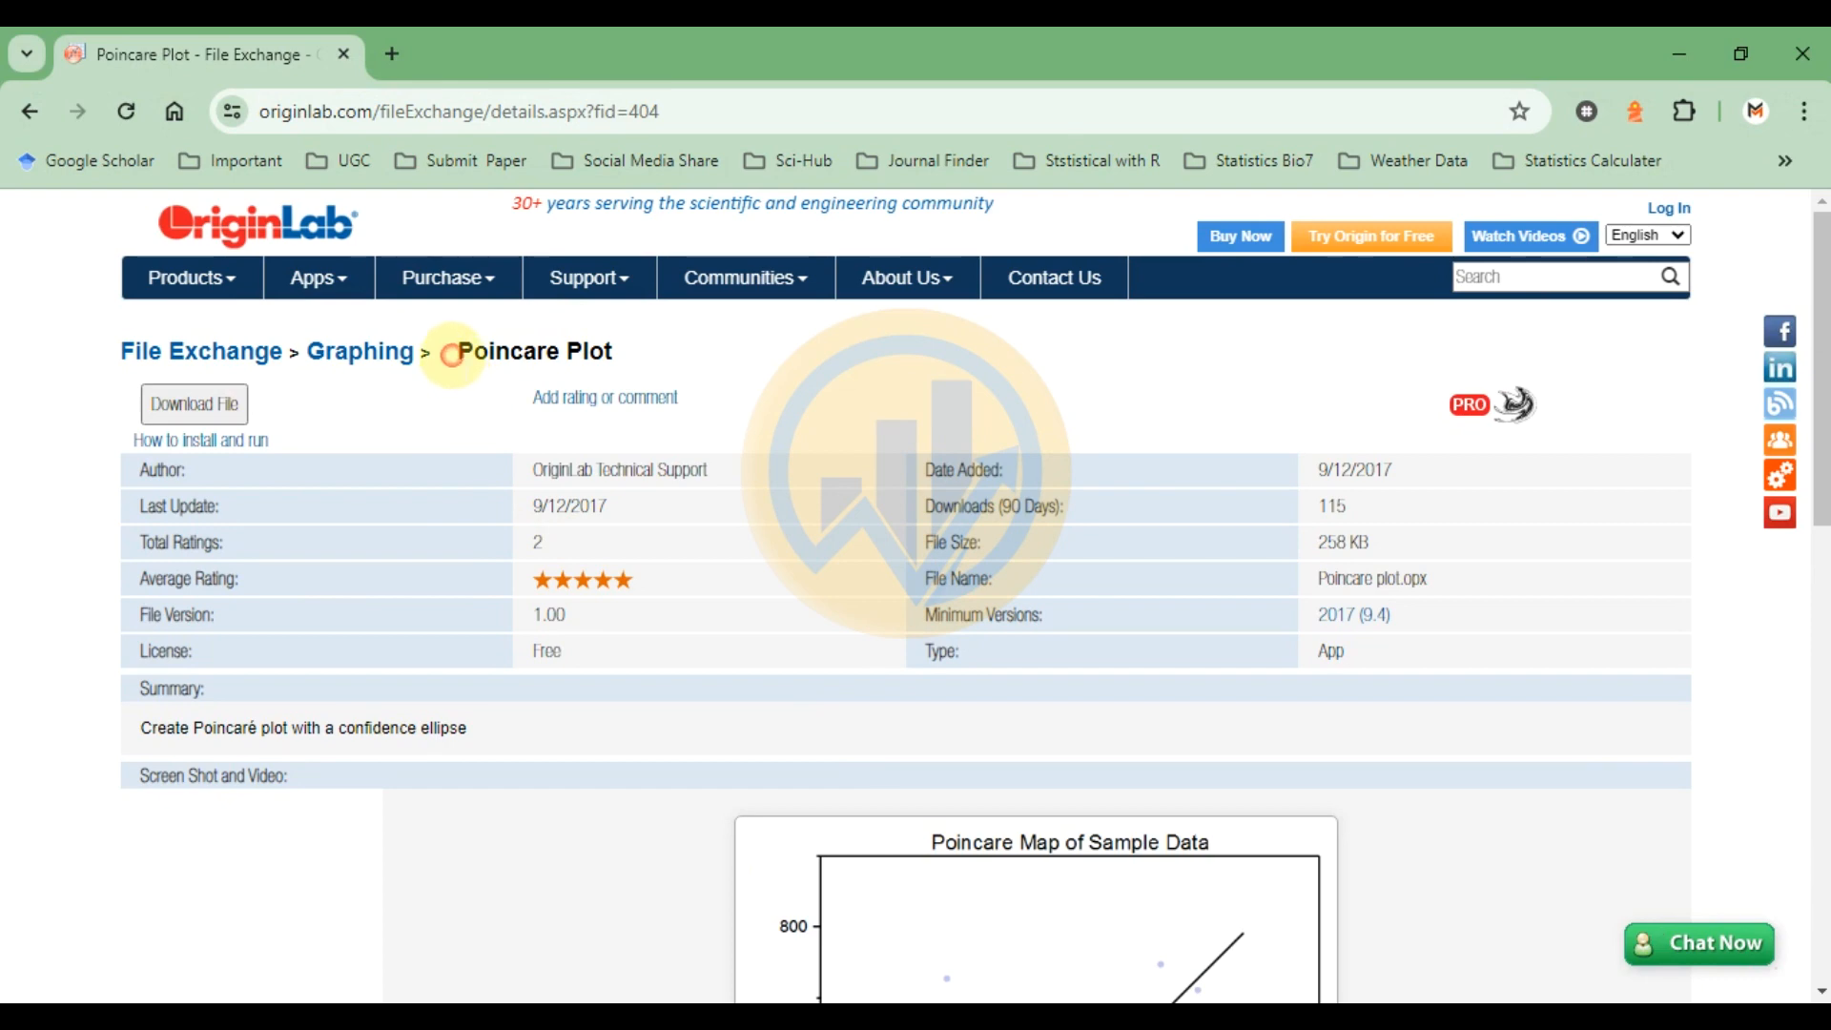
drag(449, 360, 641, 359)
scroll(433, 700, down, 3)
scroll(433, 699, down, 8)
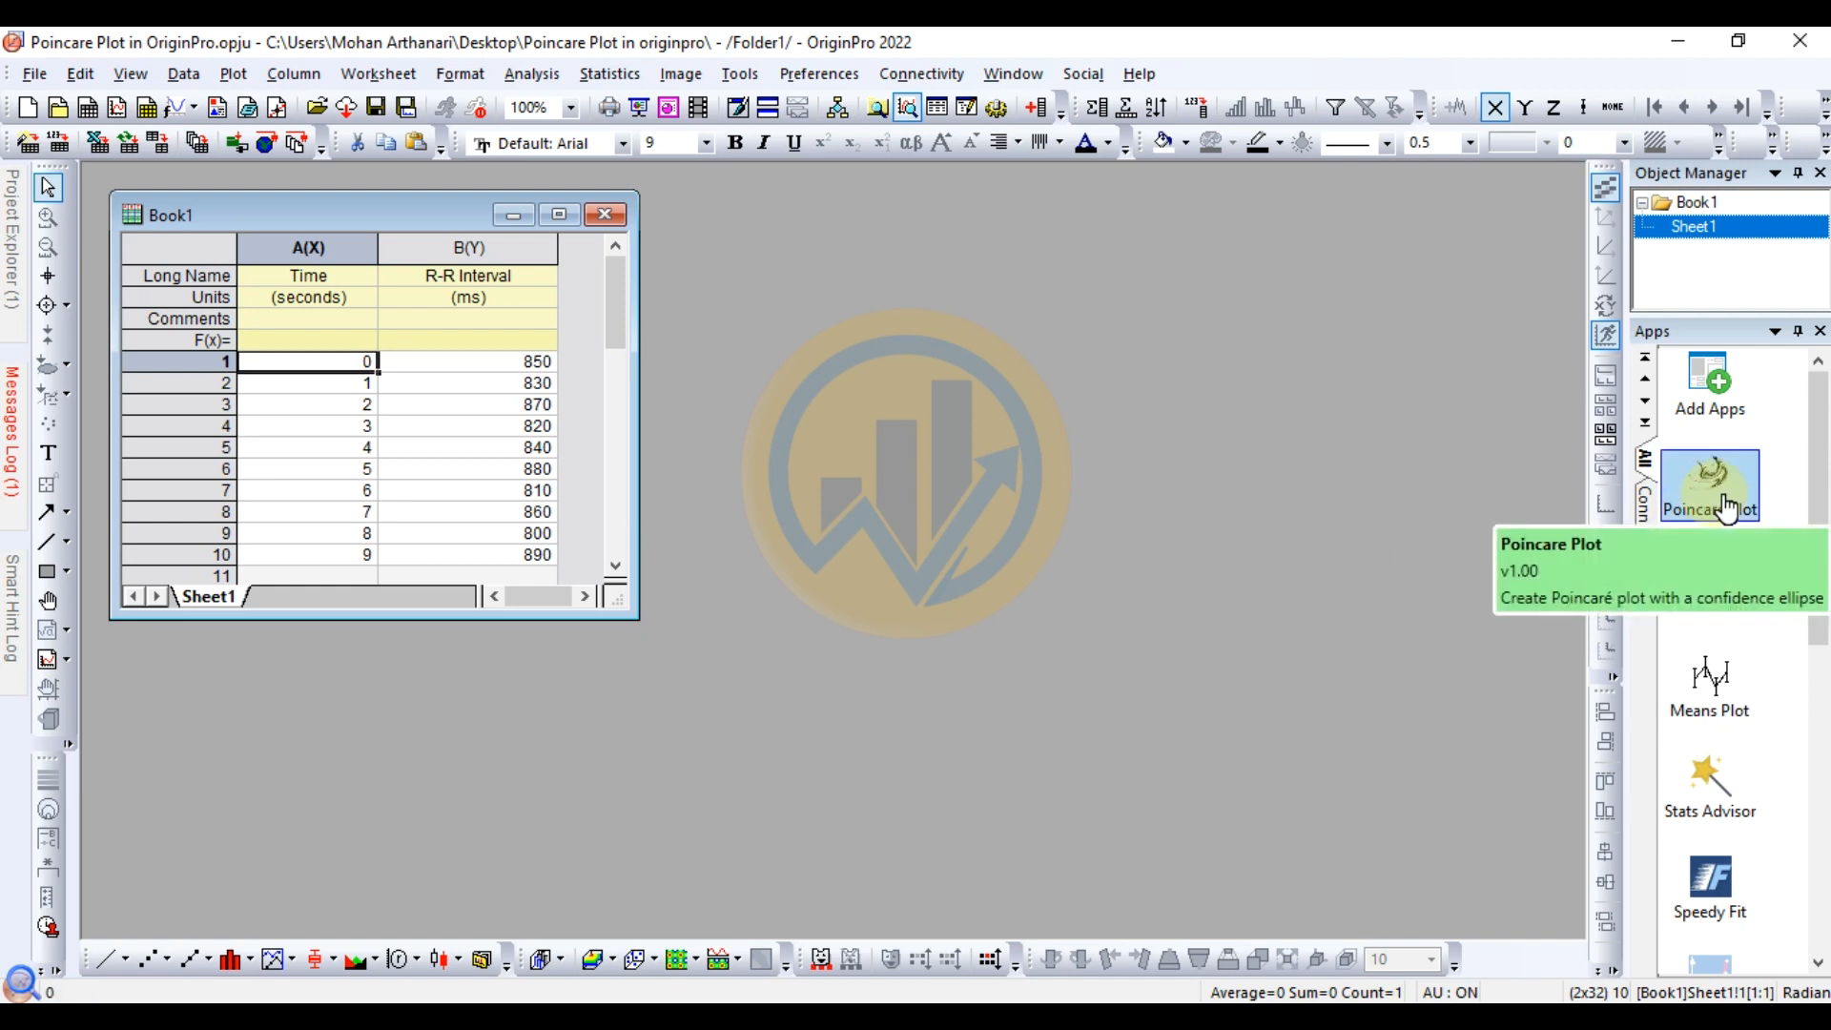
In OriginPro, run the Poincare Plot app with the Time column of Book1's Sheet1 as the data column
click(1724, 506)
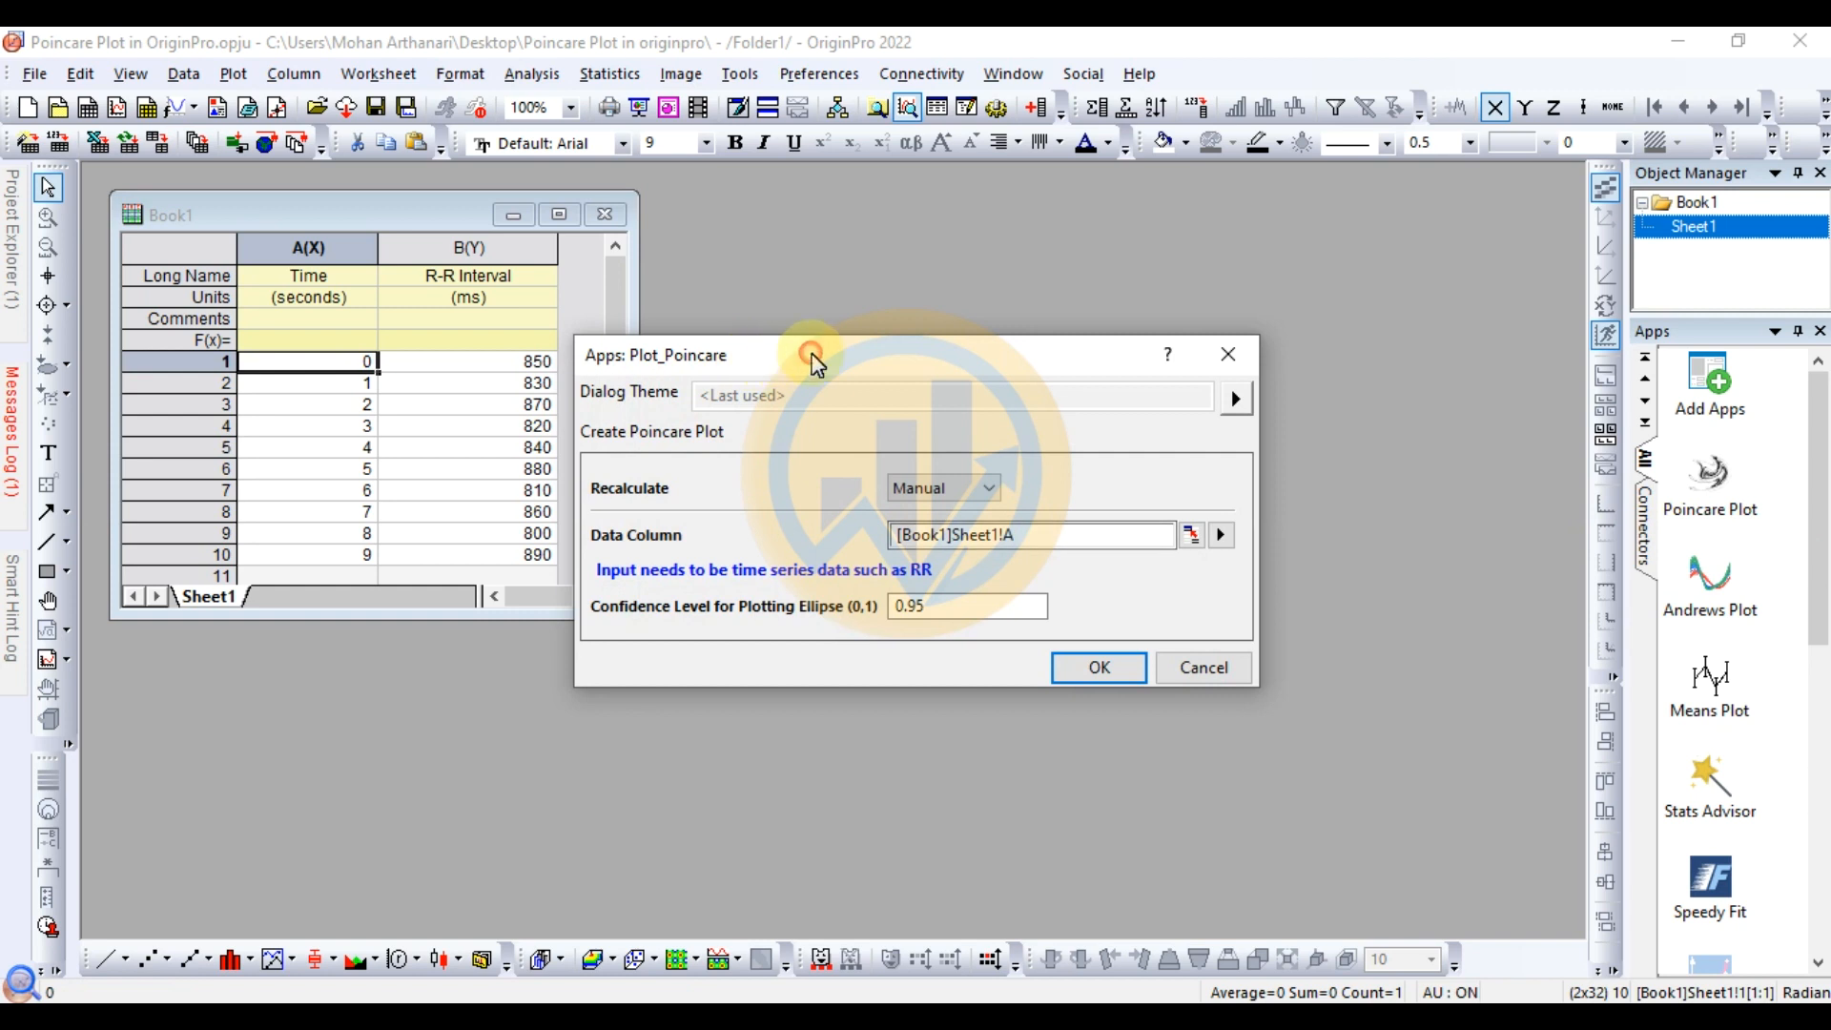
drag(812, 355, 916, 341)
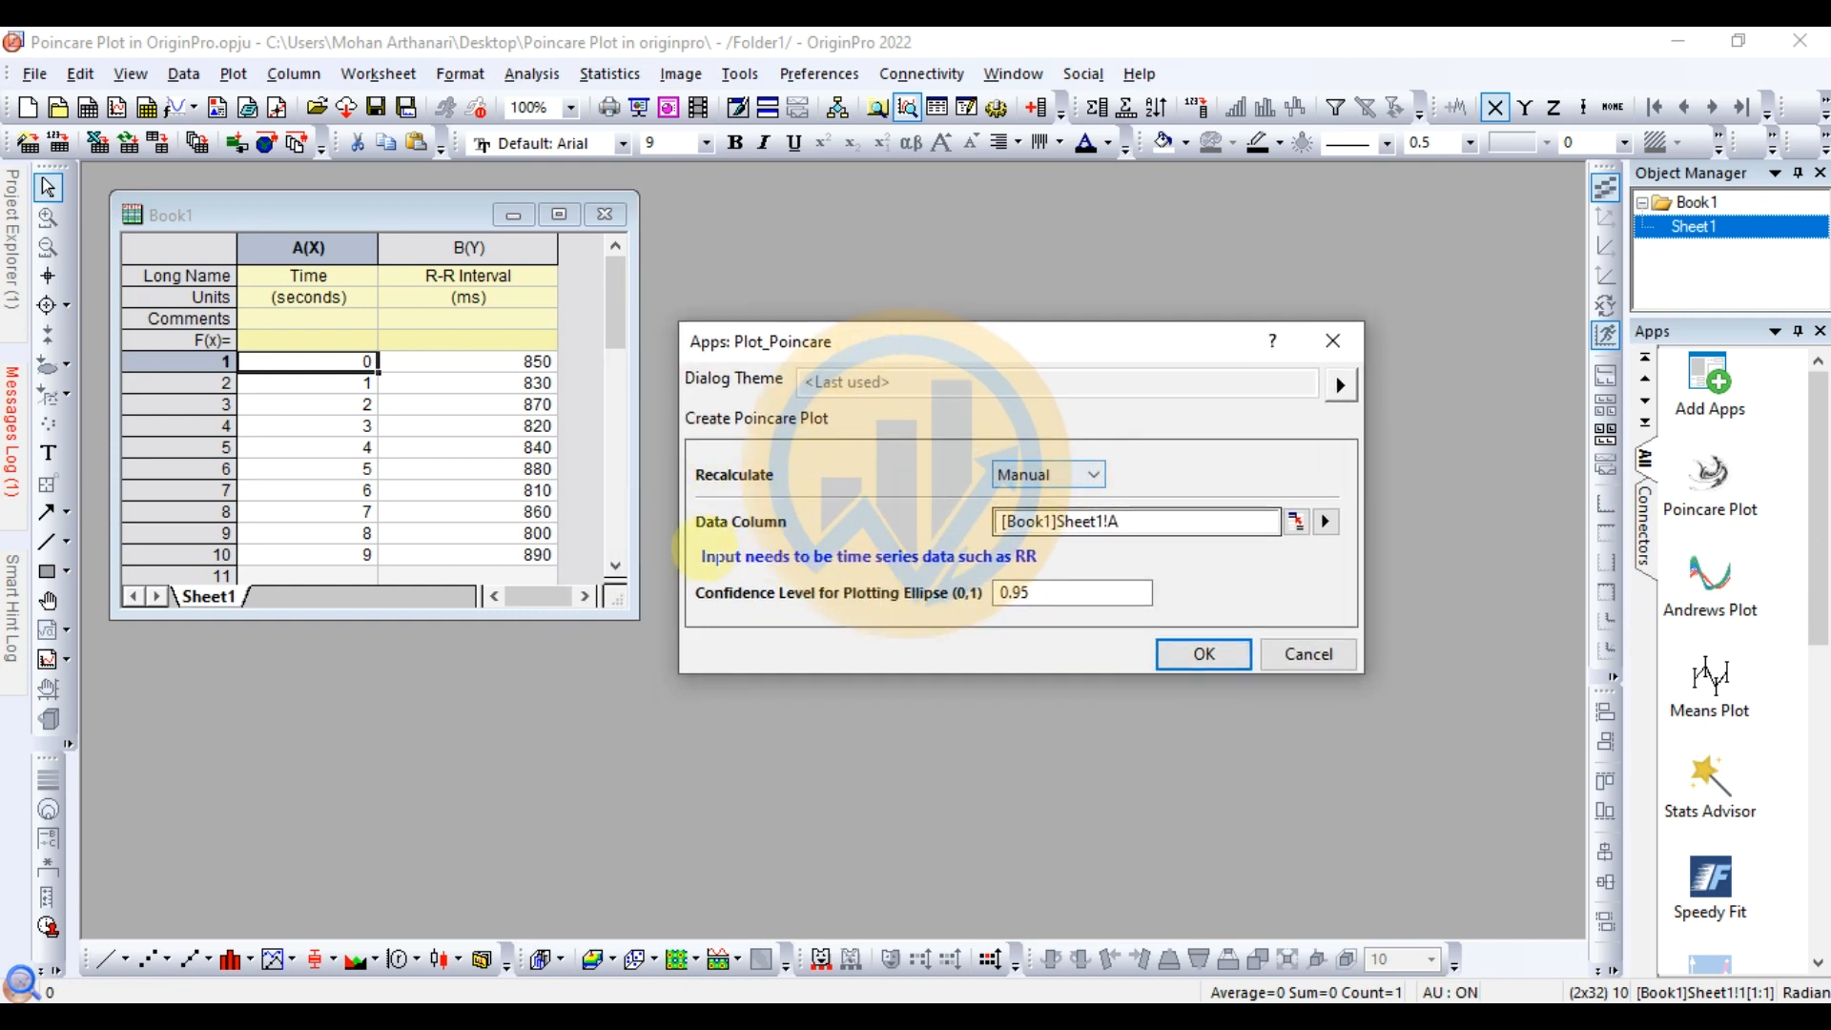
click(1295, 521)
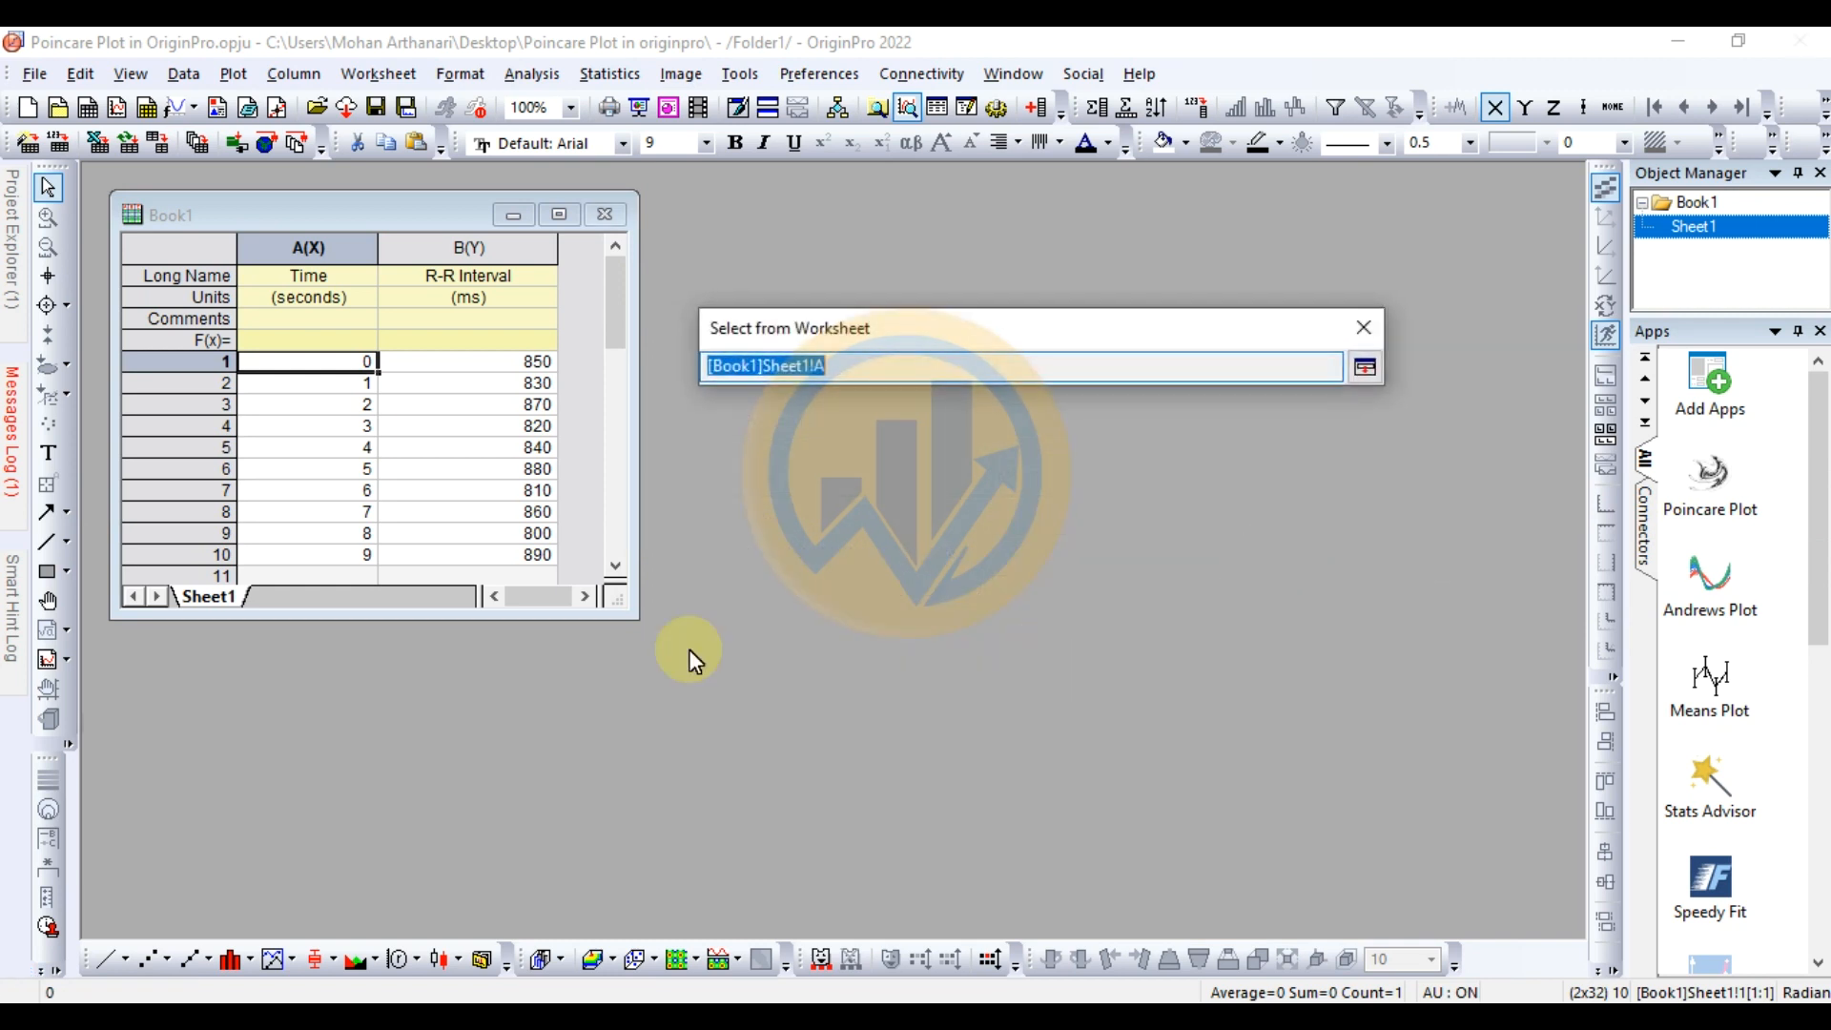
click(308, 246)
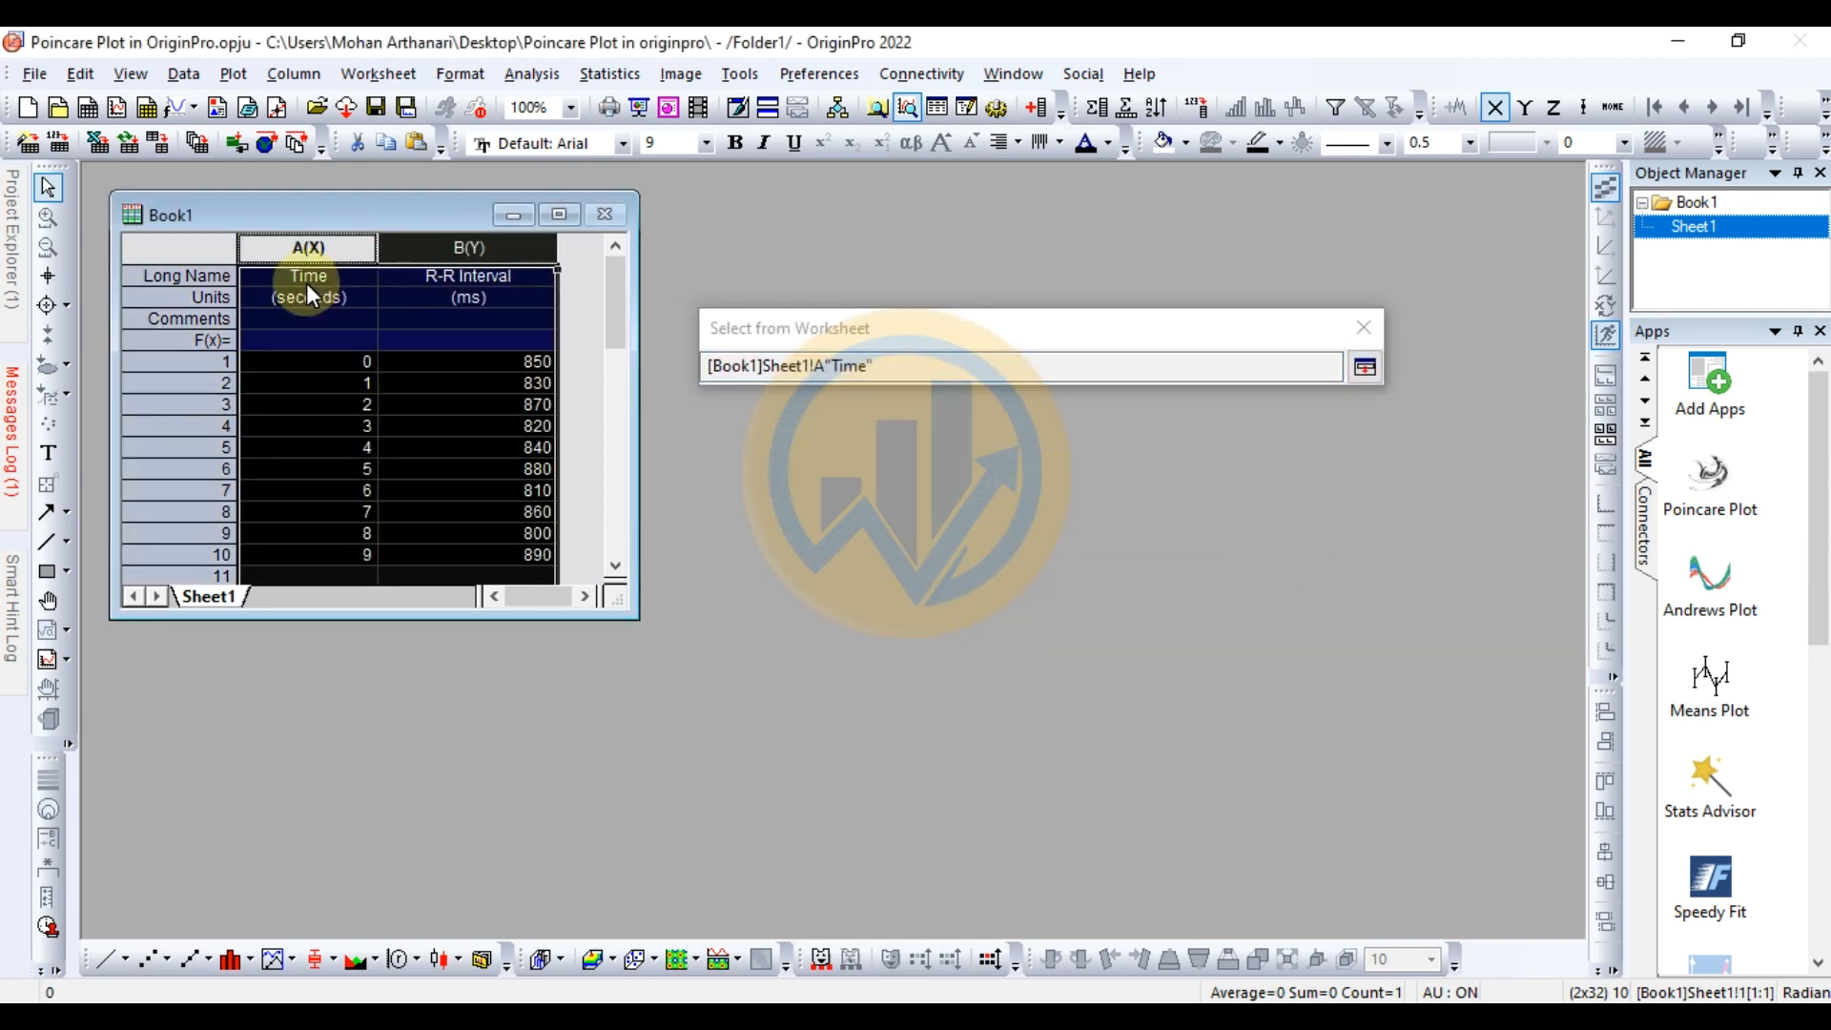
click(1364, 368)
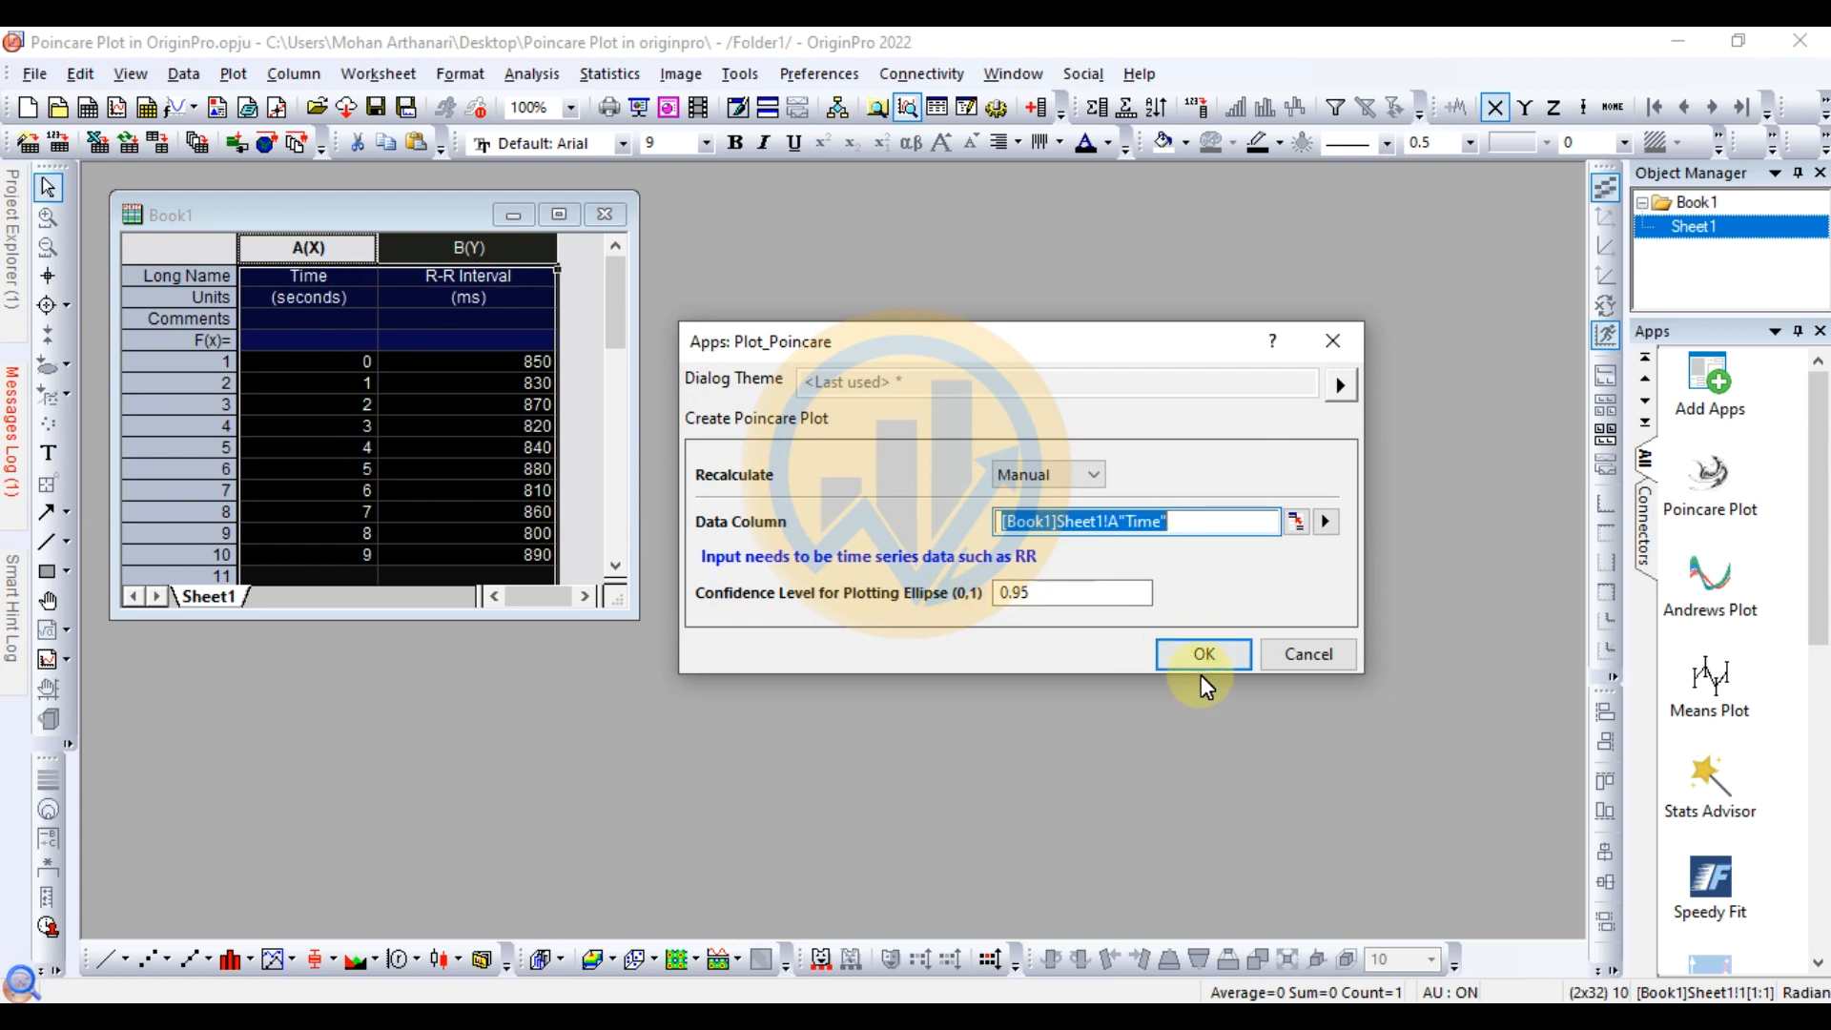
click(1221, 660)
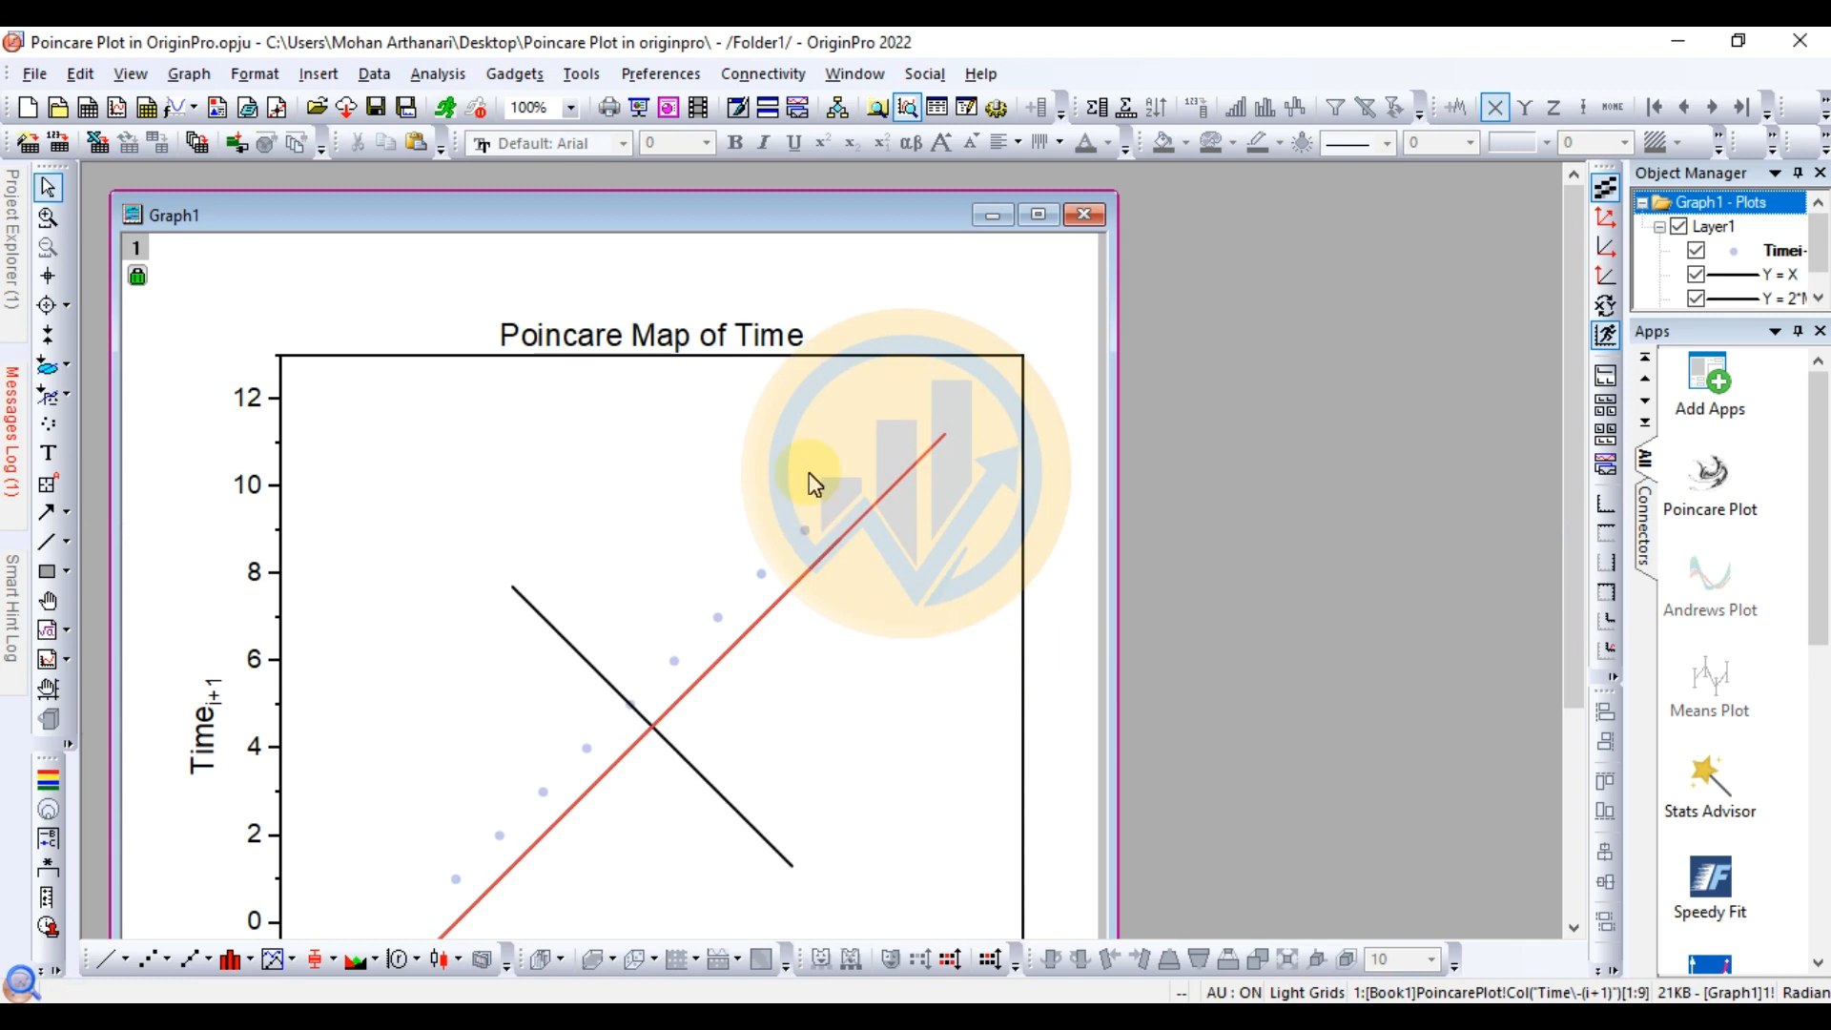
Shrink the Graph1 window and place it beside the workbook, with the sd1 and sd2 label moved fully inside the plot frame
drag(1117, 198, 753, 482)
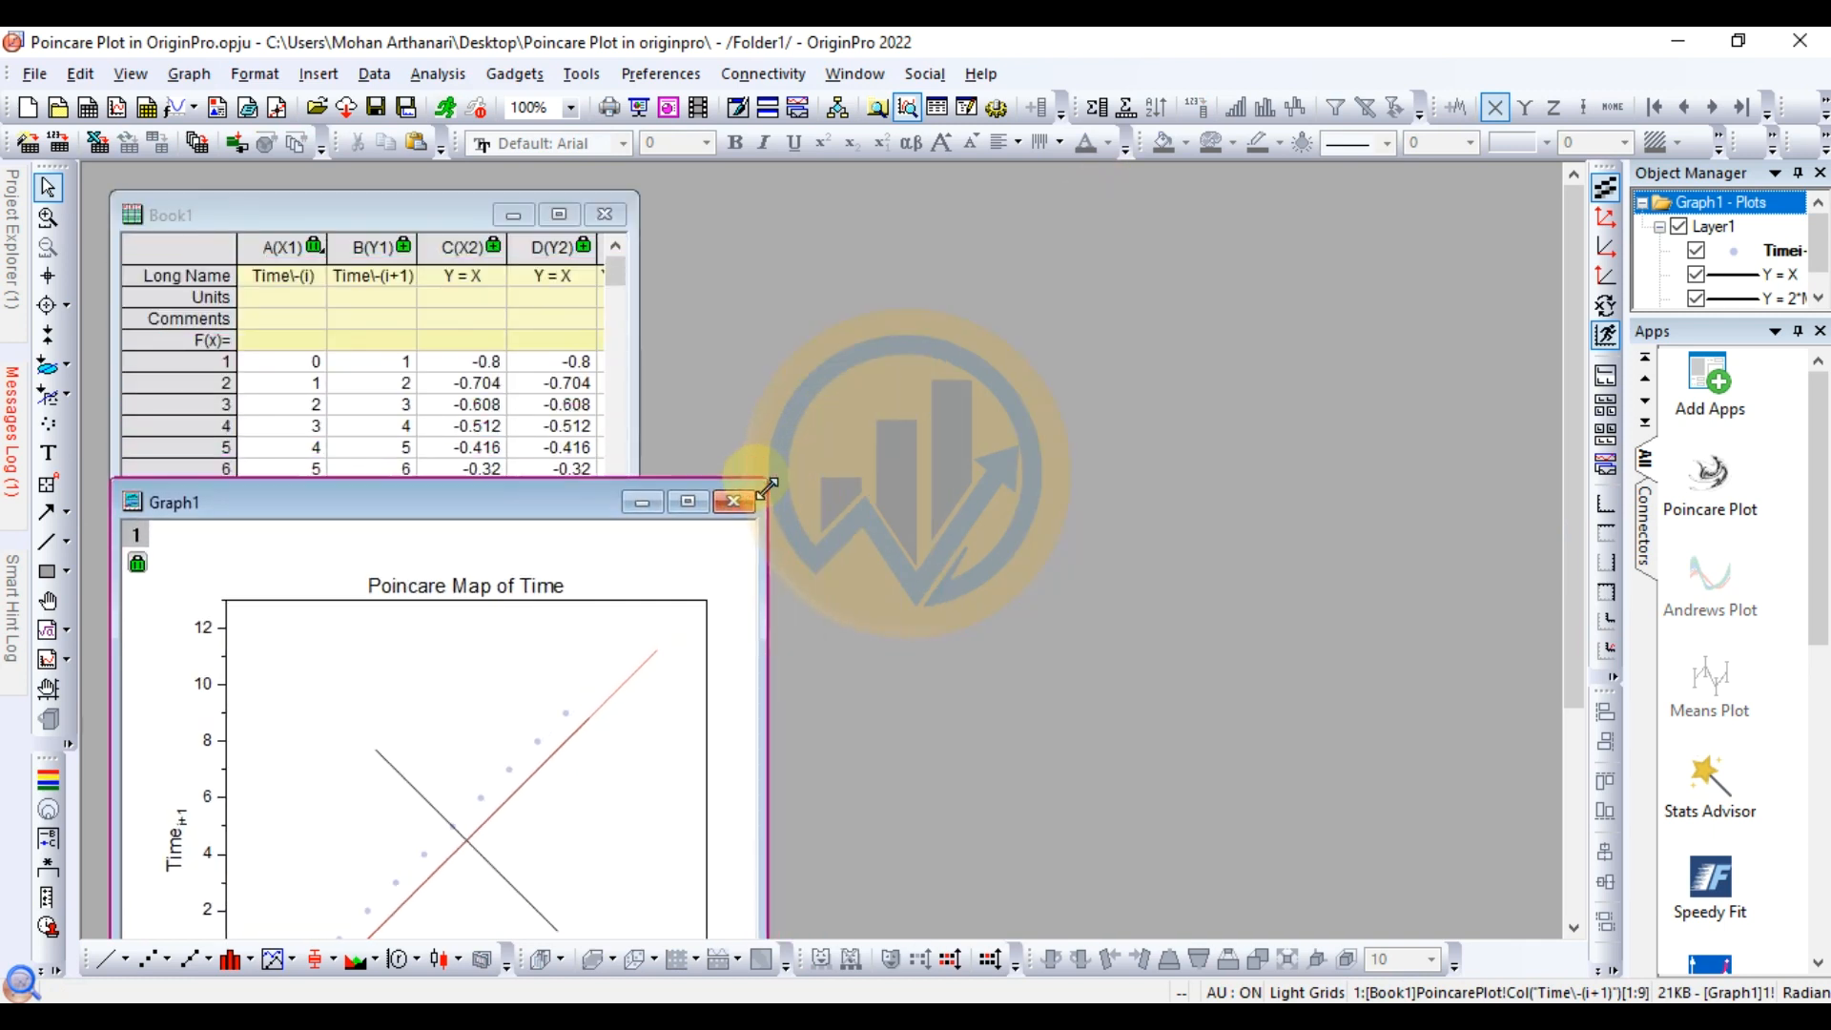
drag(495, 498, 990, 162)
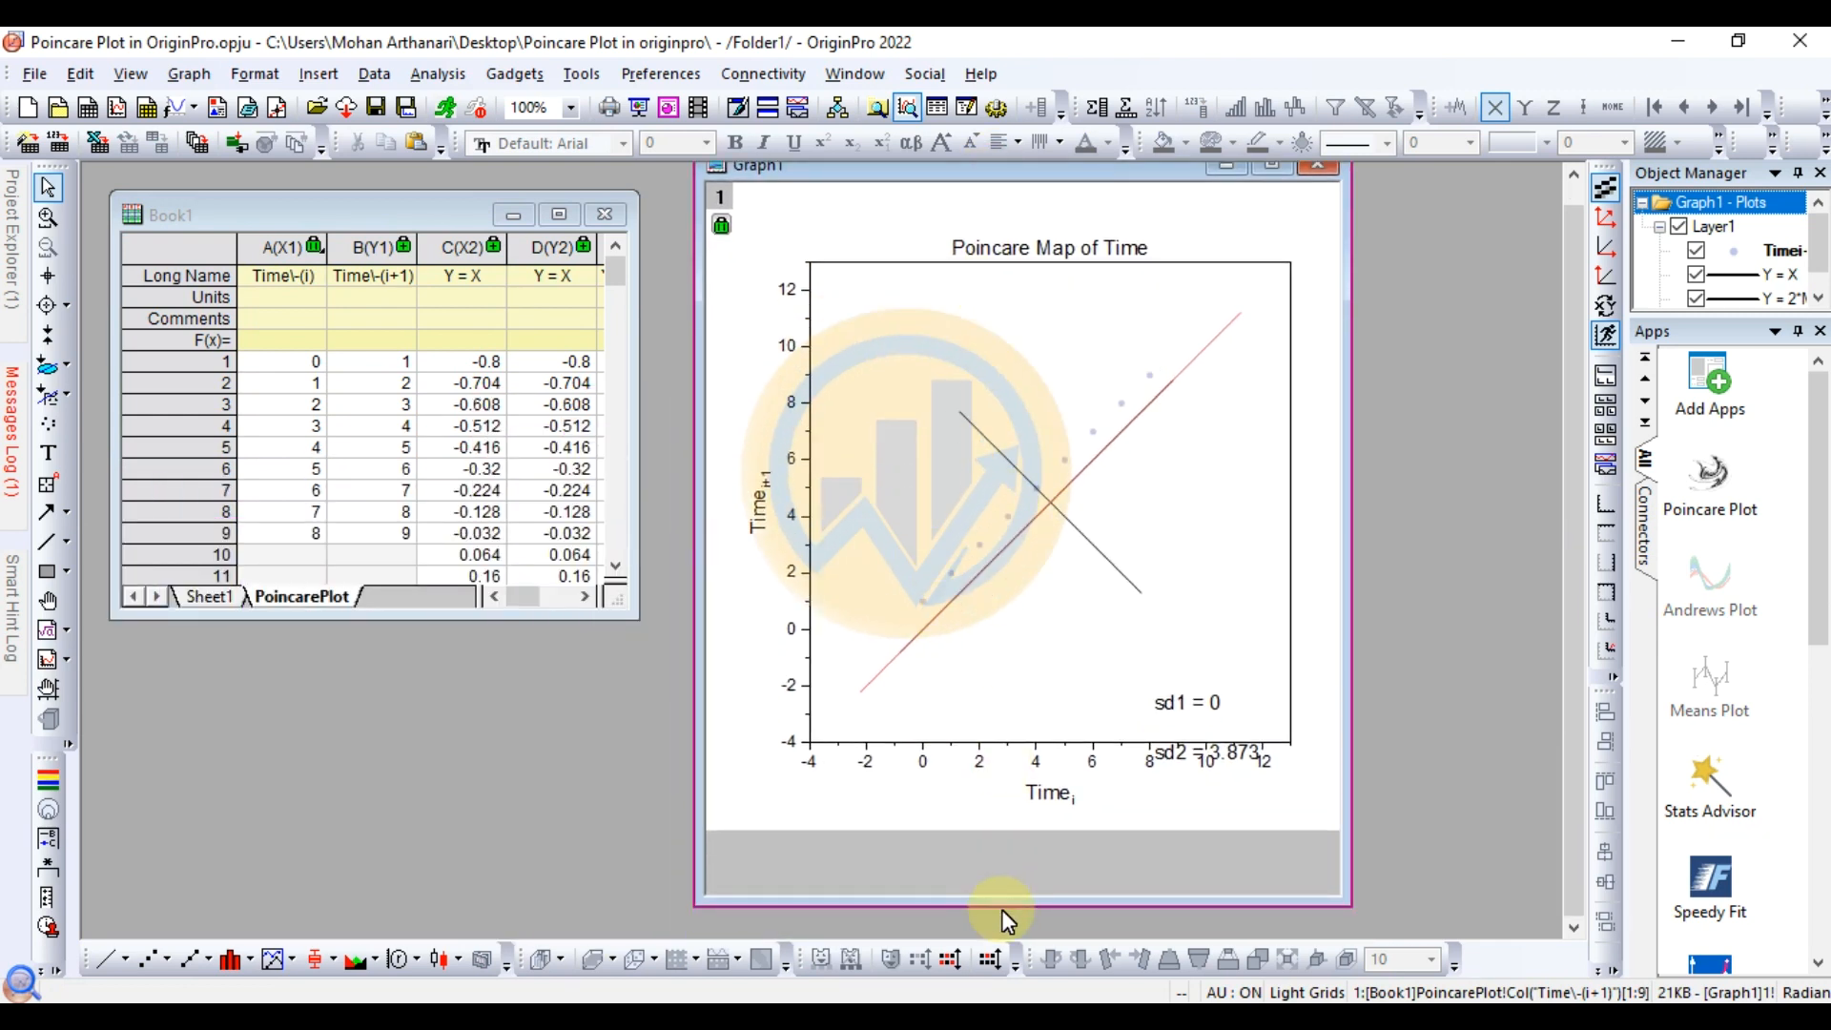
drag(999, 906, 1002, 830)
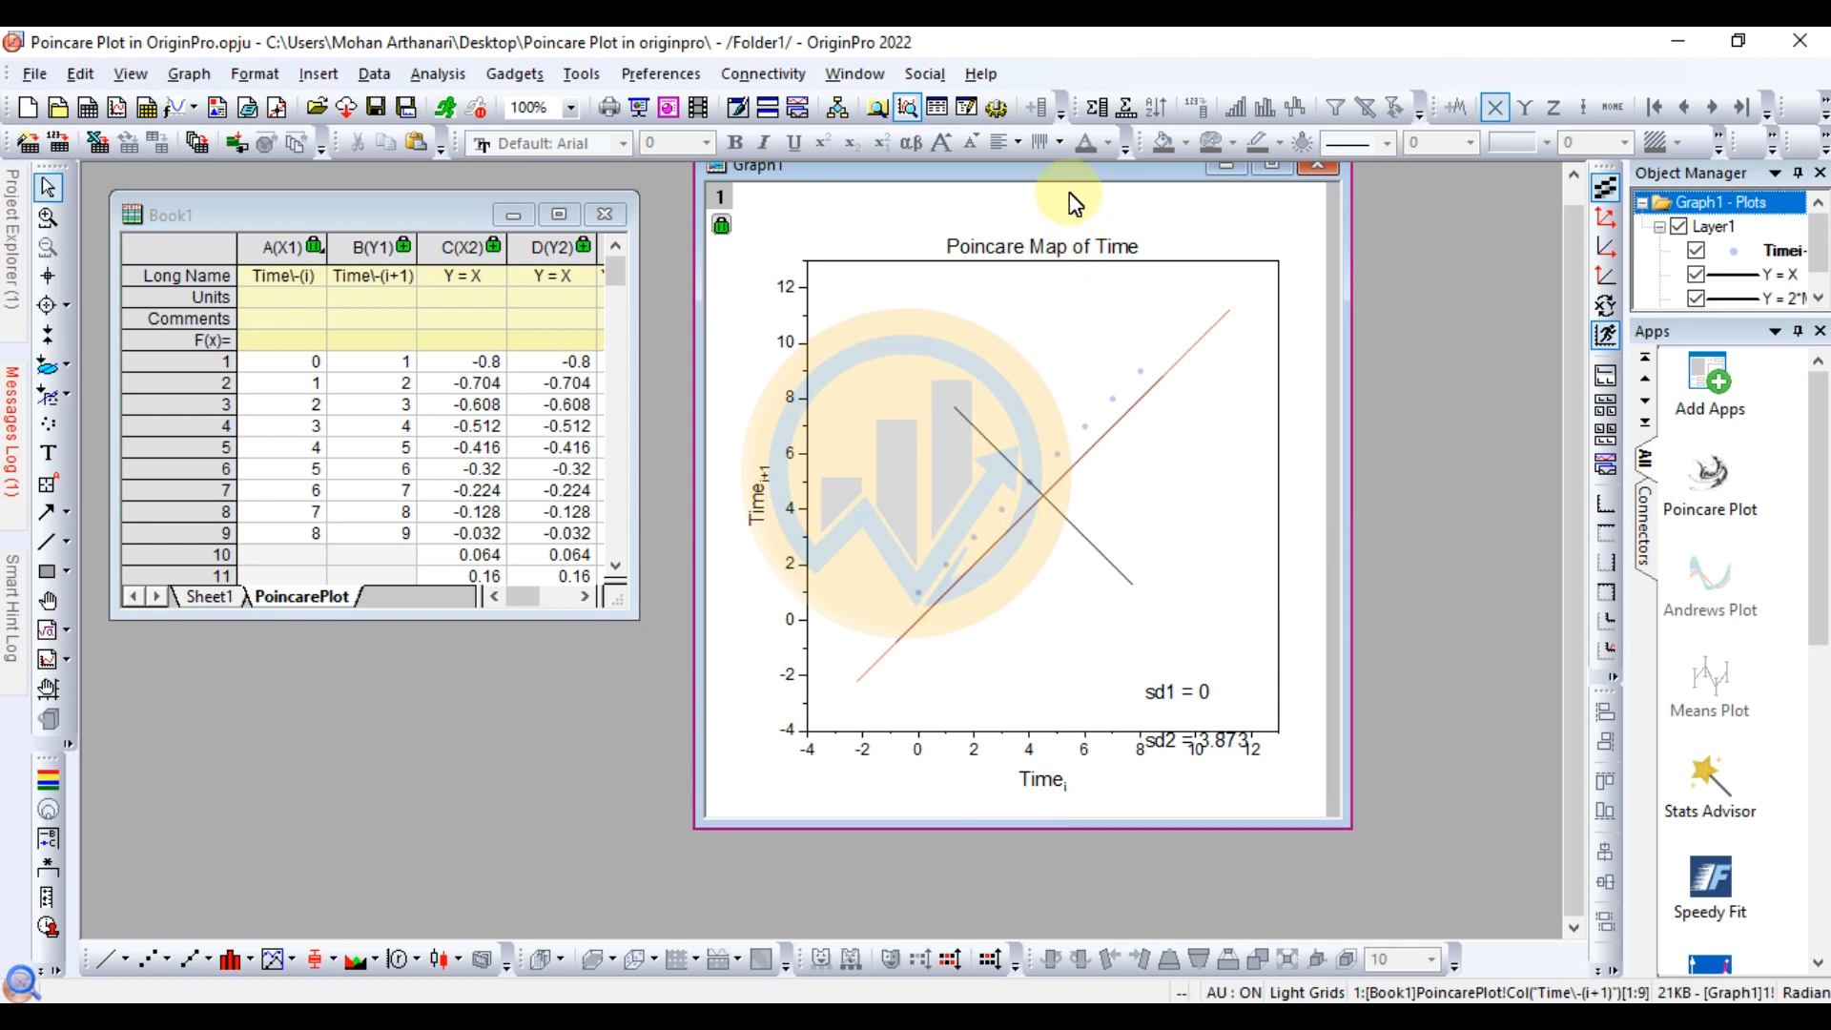
drag(1073, 179, 1078, 246)
click(1185, 784)
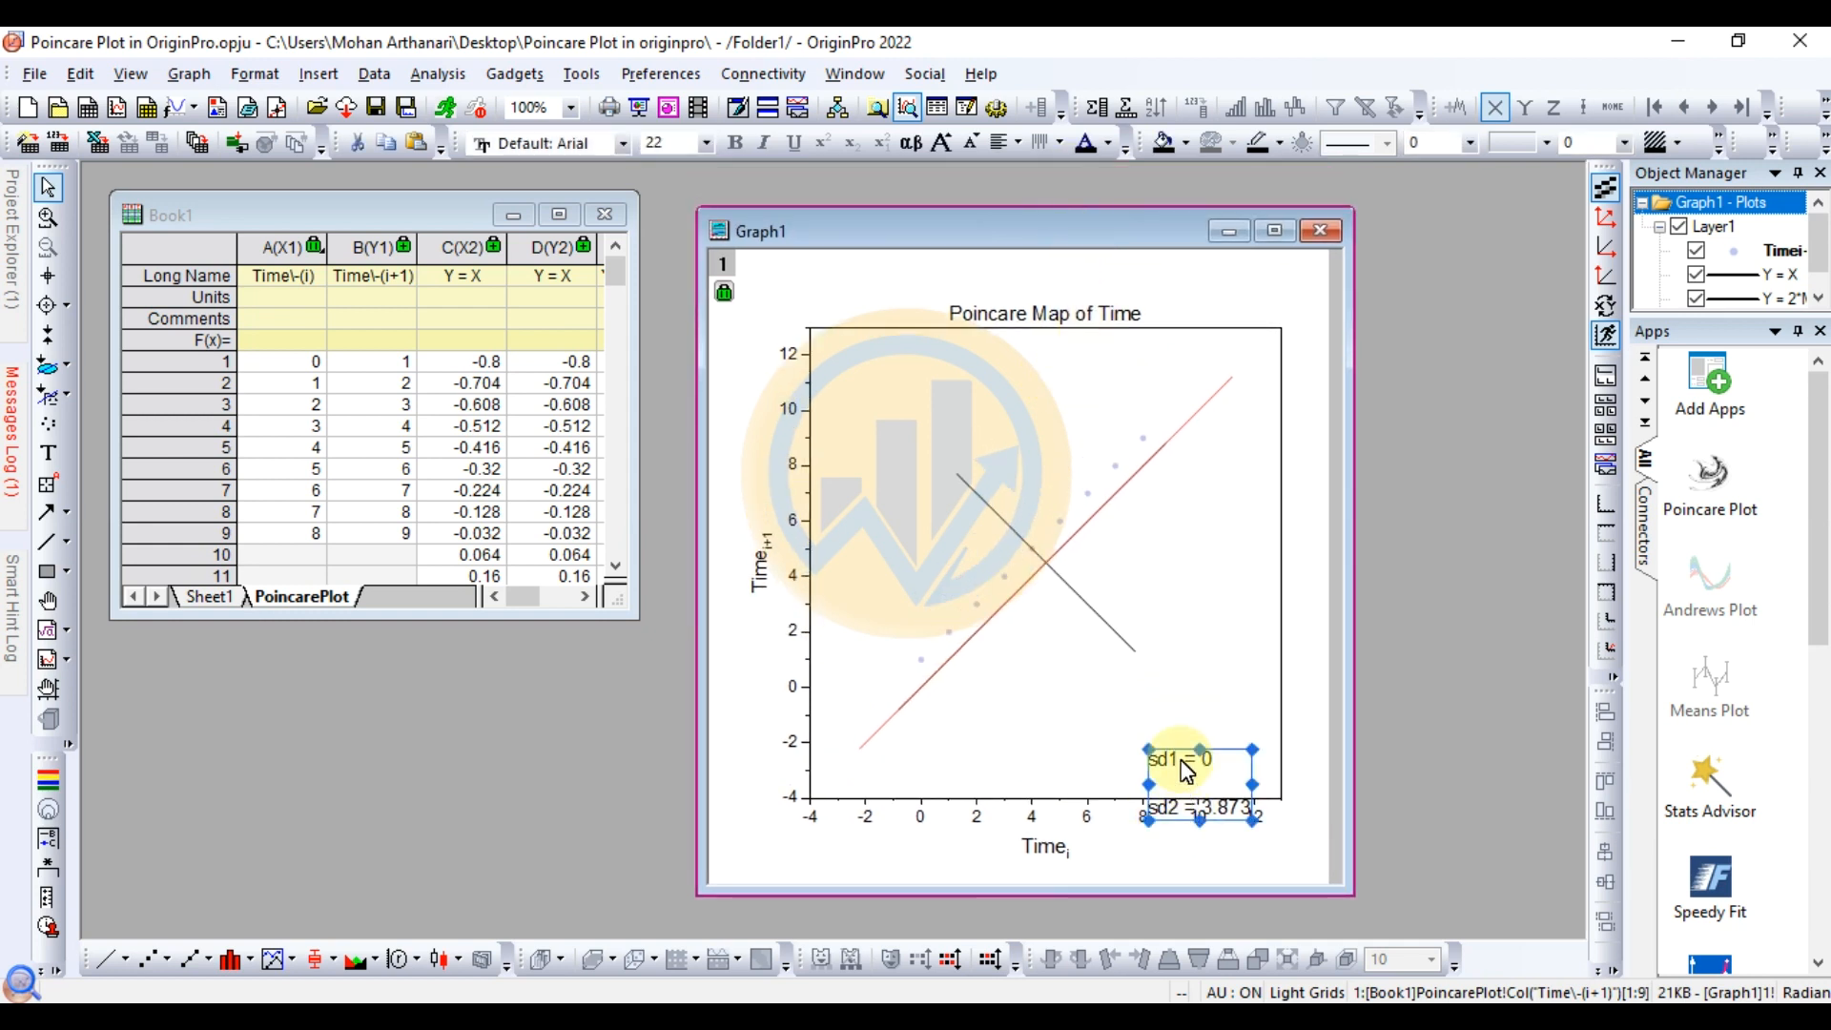
drag(1177, 760, 1238, 699)
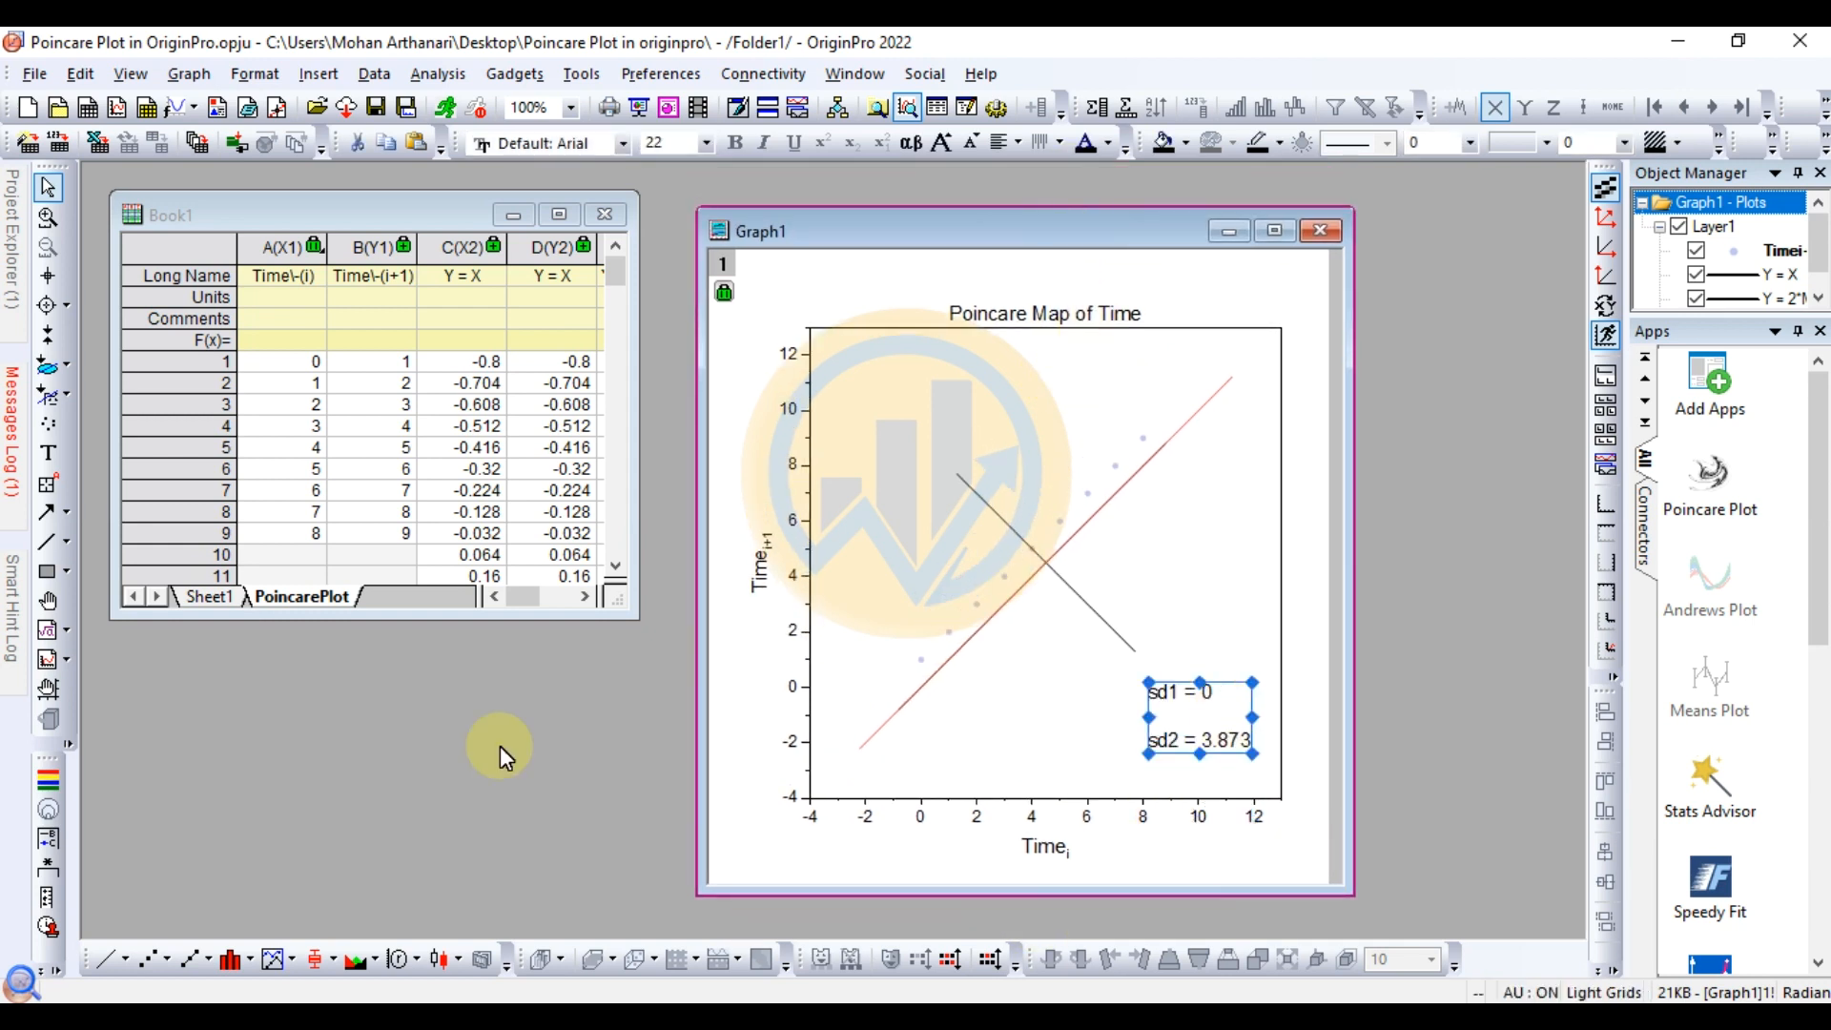
Enlarge the Book1 window to show all PoincarePlot columns, and move Graph1 further aside
click(510, 592)
drag(630, 618, 1038, 917)
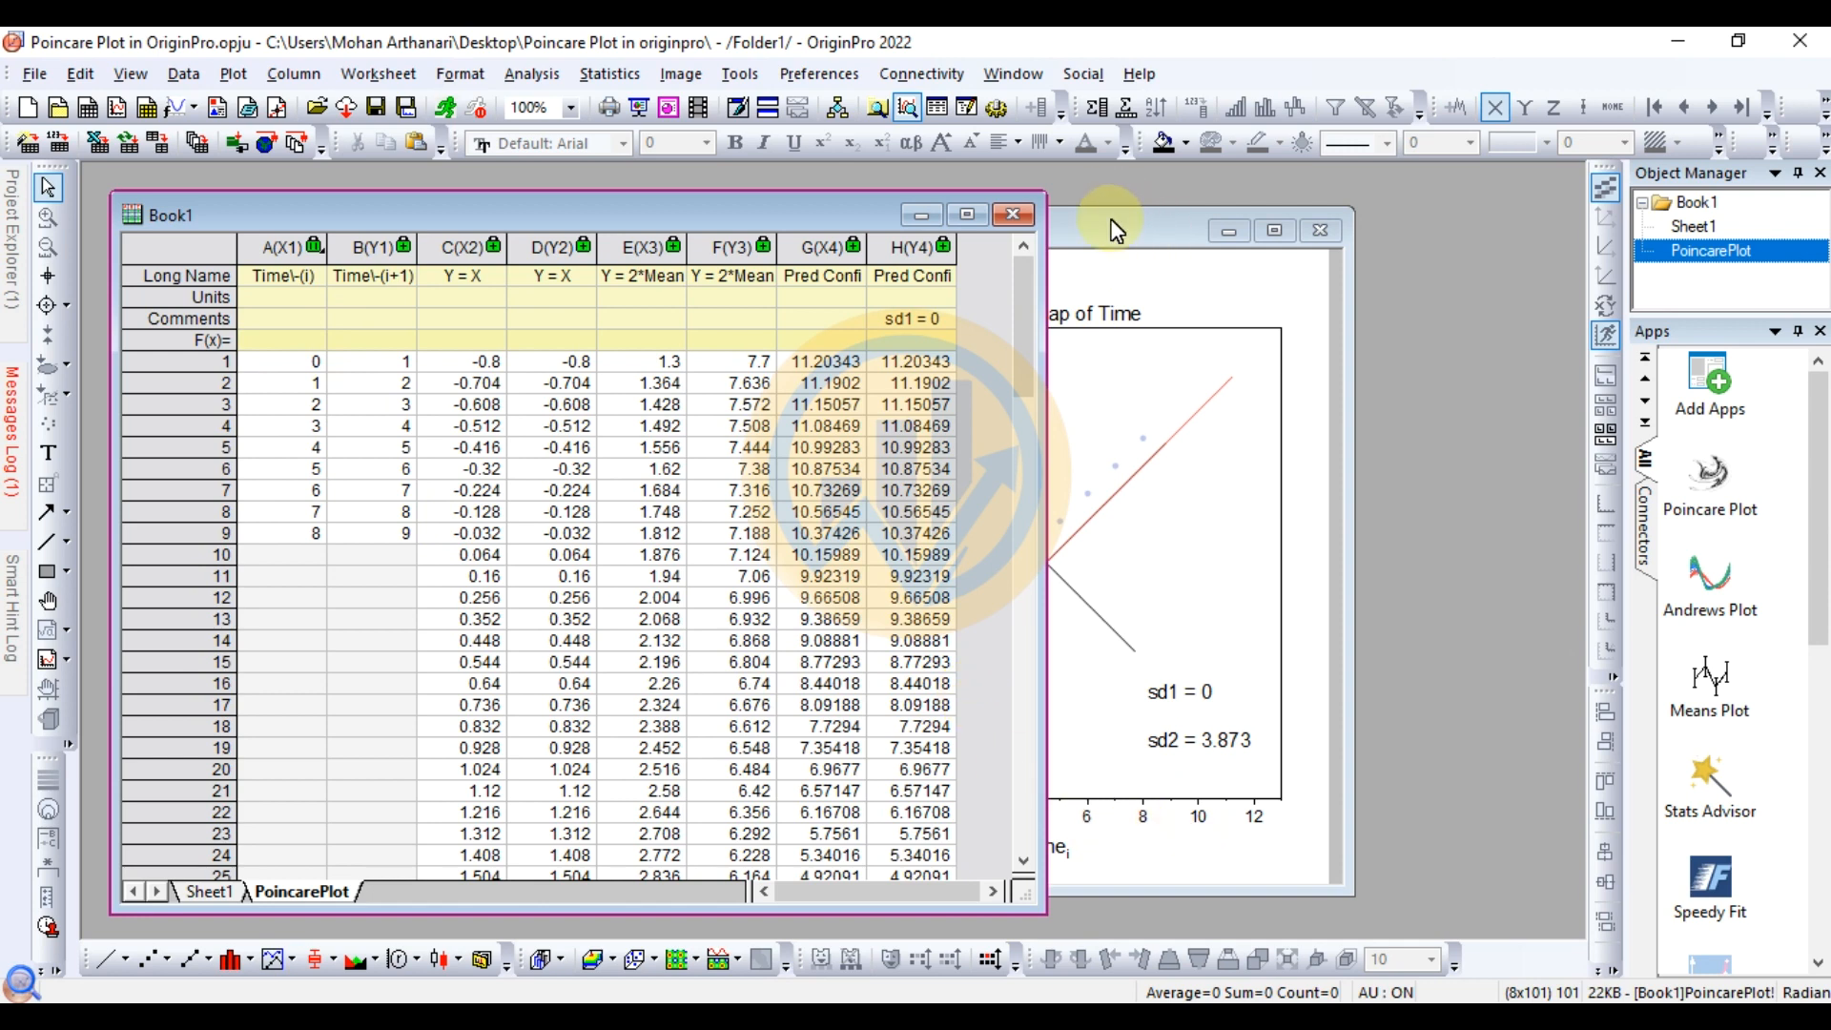
click(1144, 240)
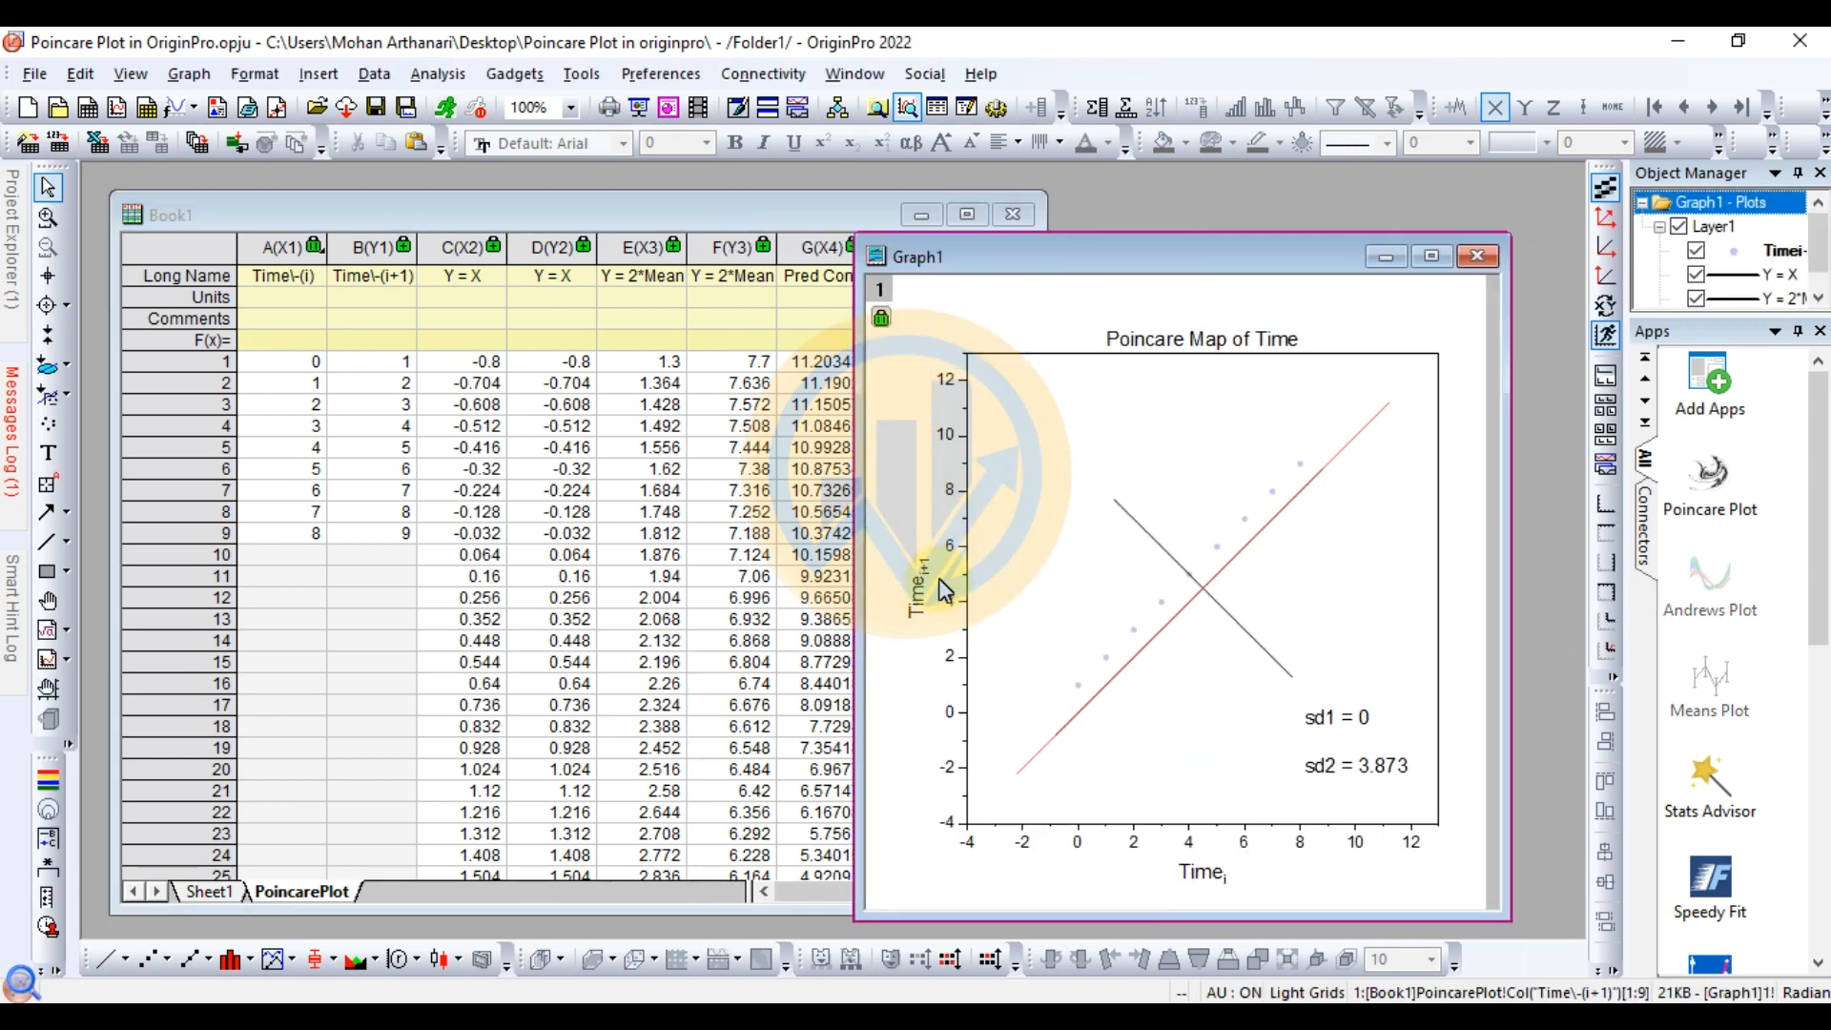
Examine the PoincarePlot sheet's Time, Y = X, Y = 2*Mean and Pred Confidence Ellipse columns through to the last row
click(319, 642)
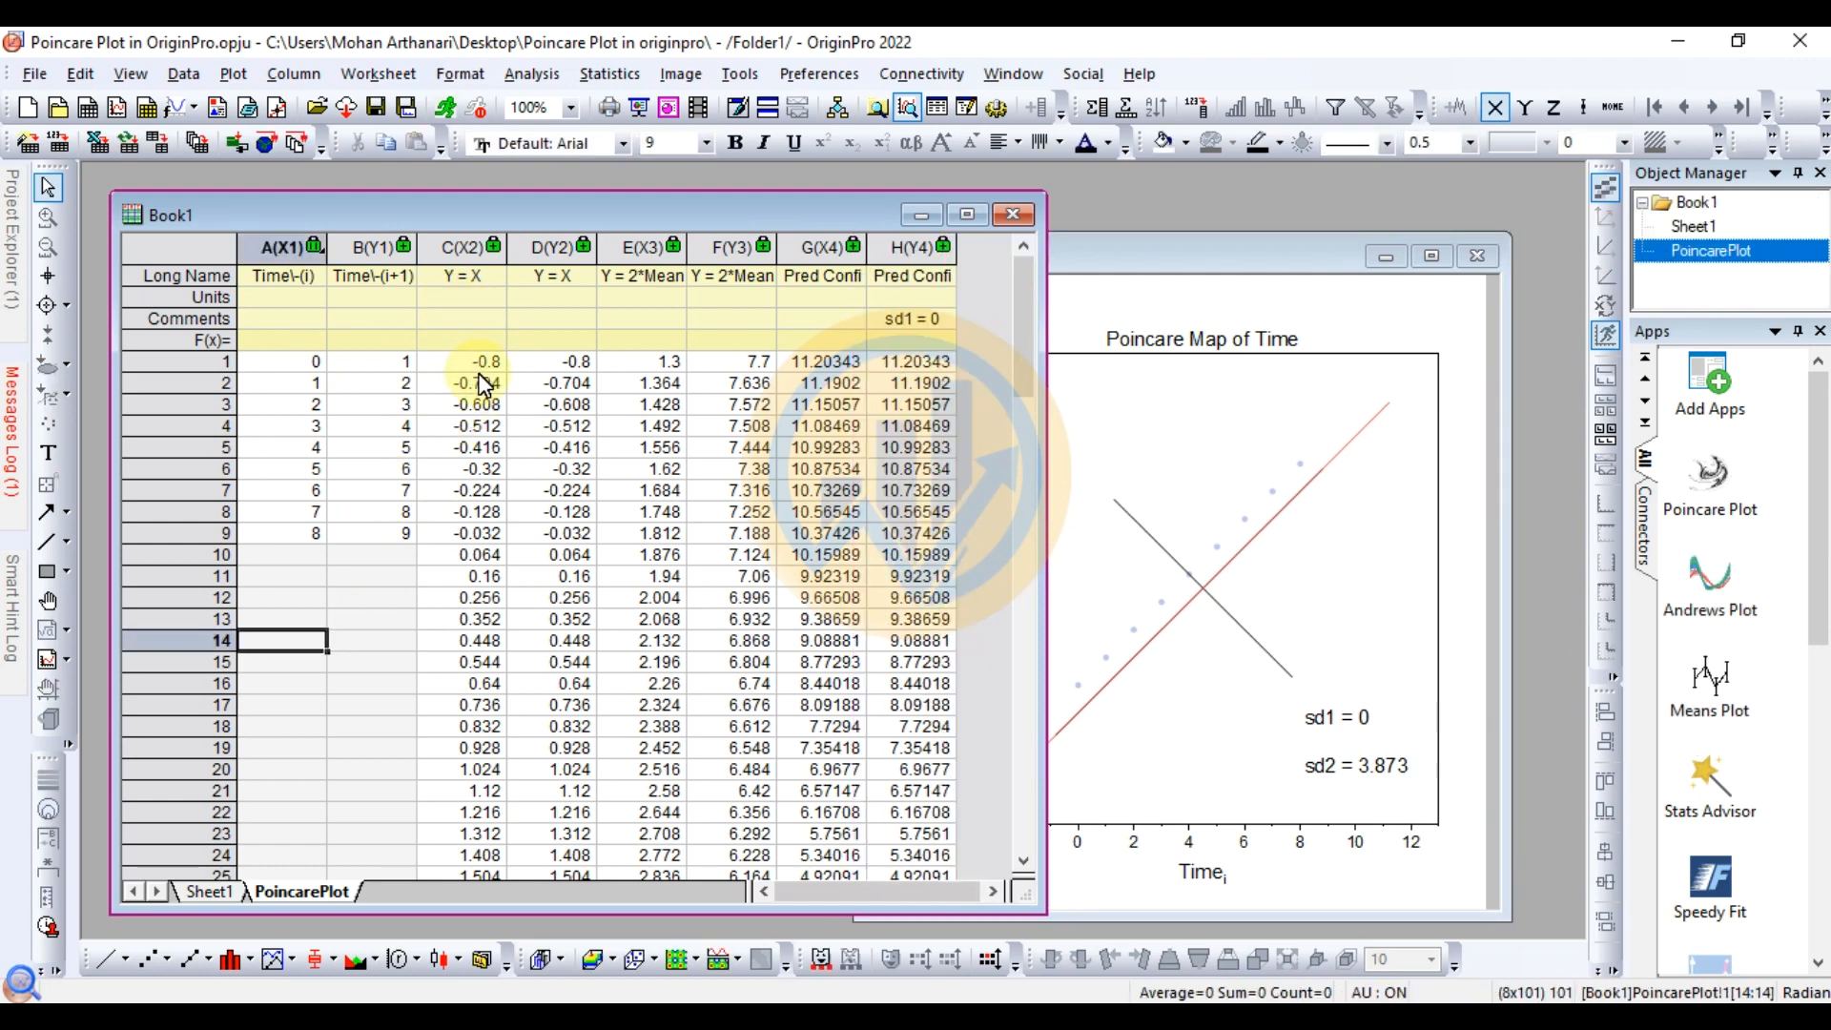
scroll(485, 383, down, 20)
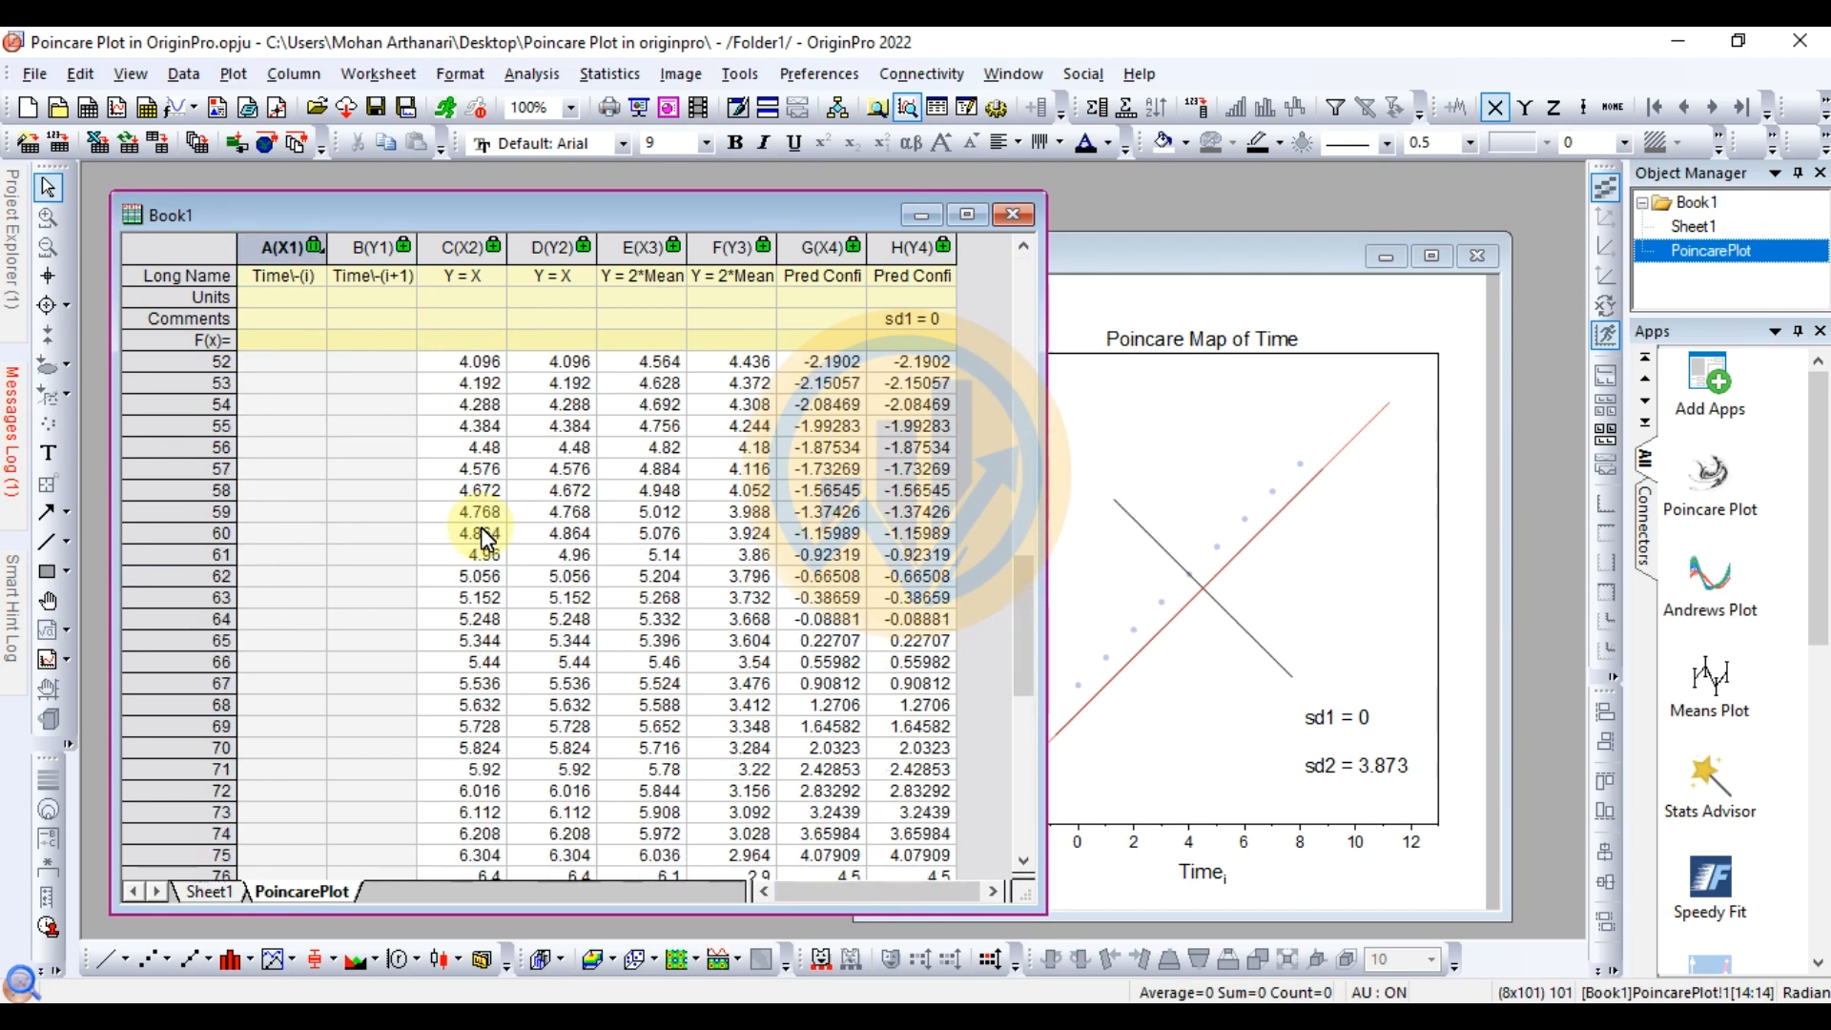
scroll(481, 534, down, 4)
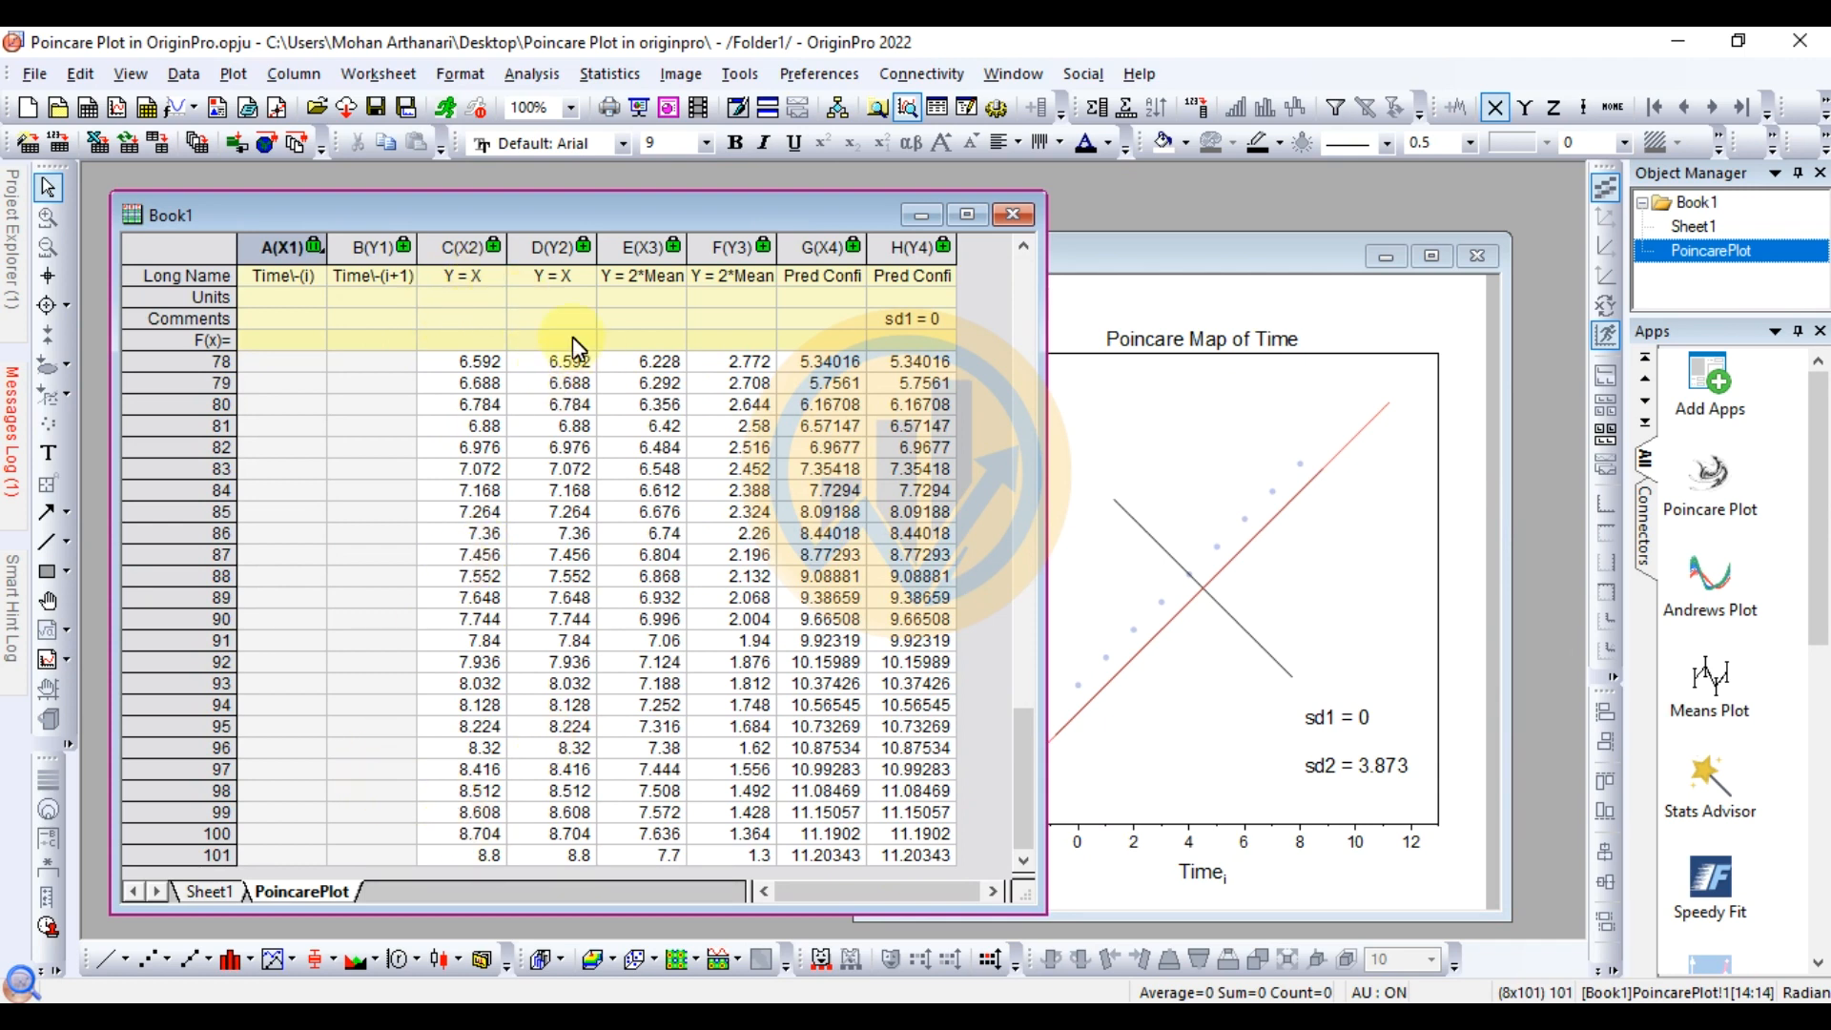
scroll(635, 380, up, 20)
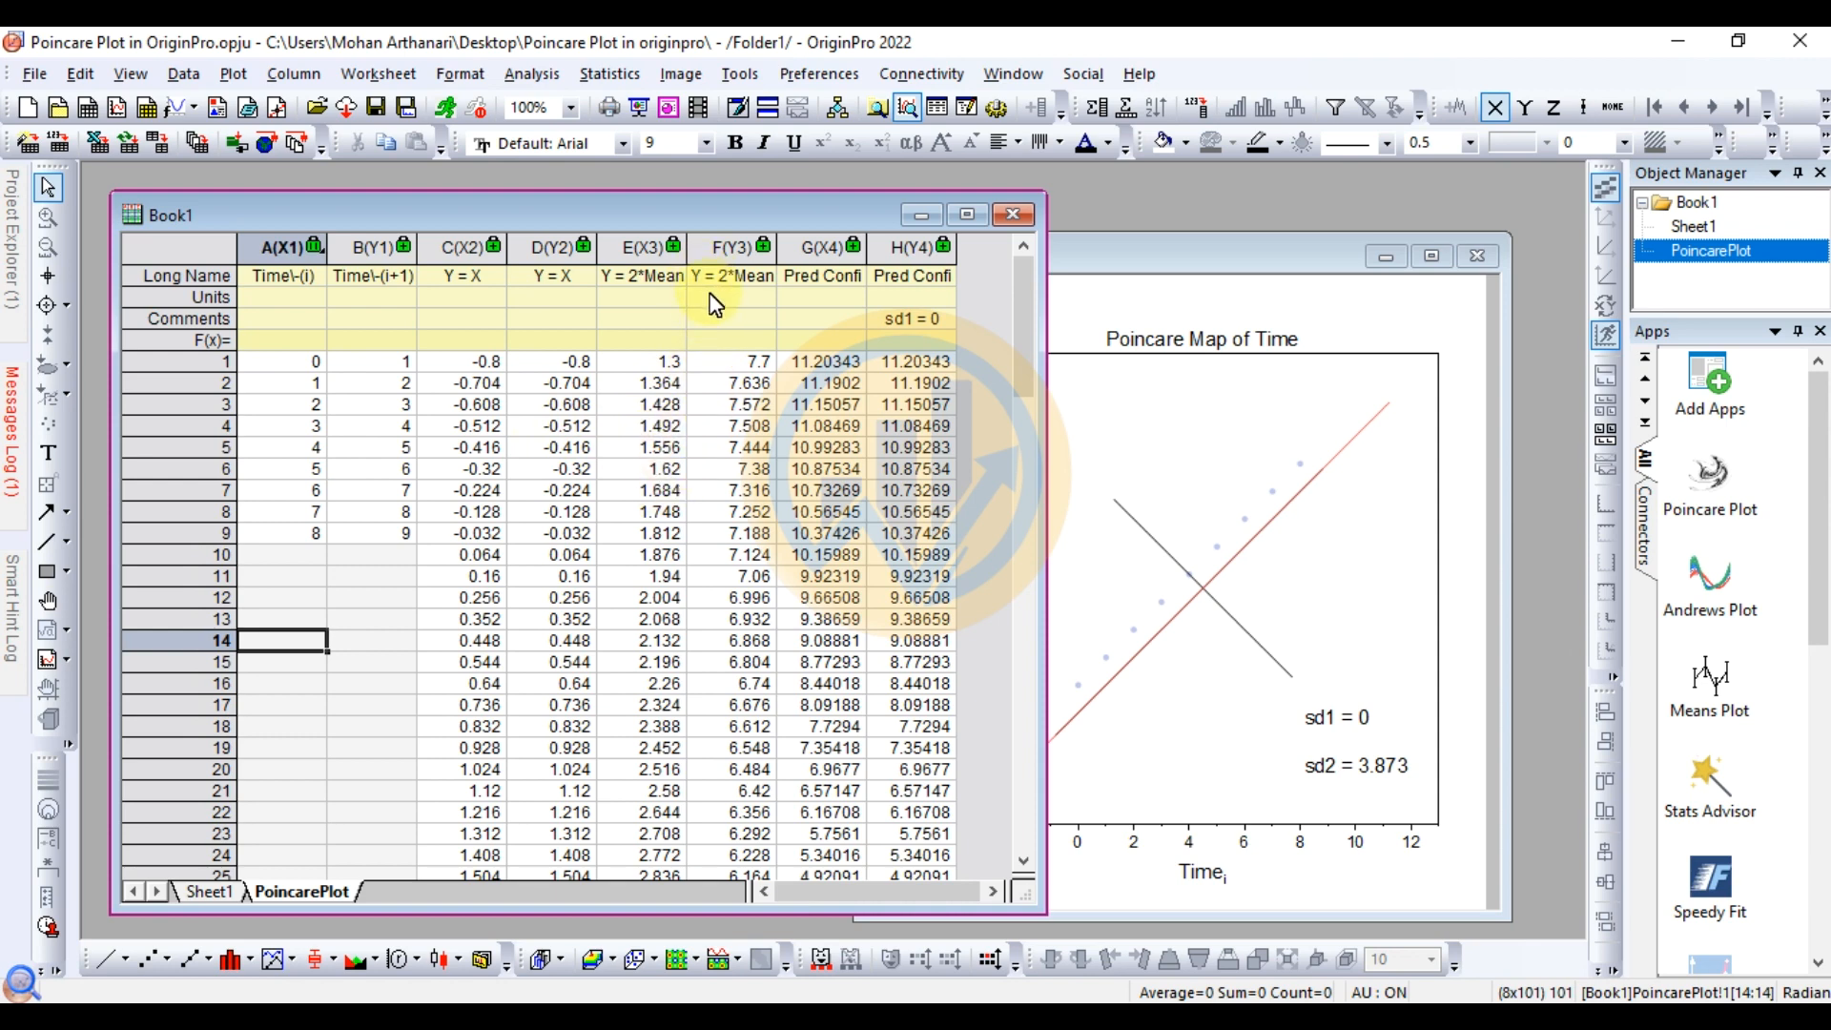
scroll(724, 530, down, 15)
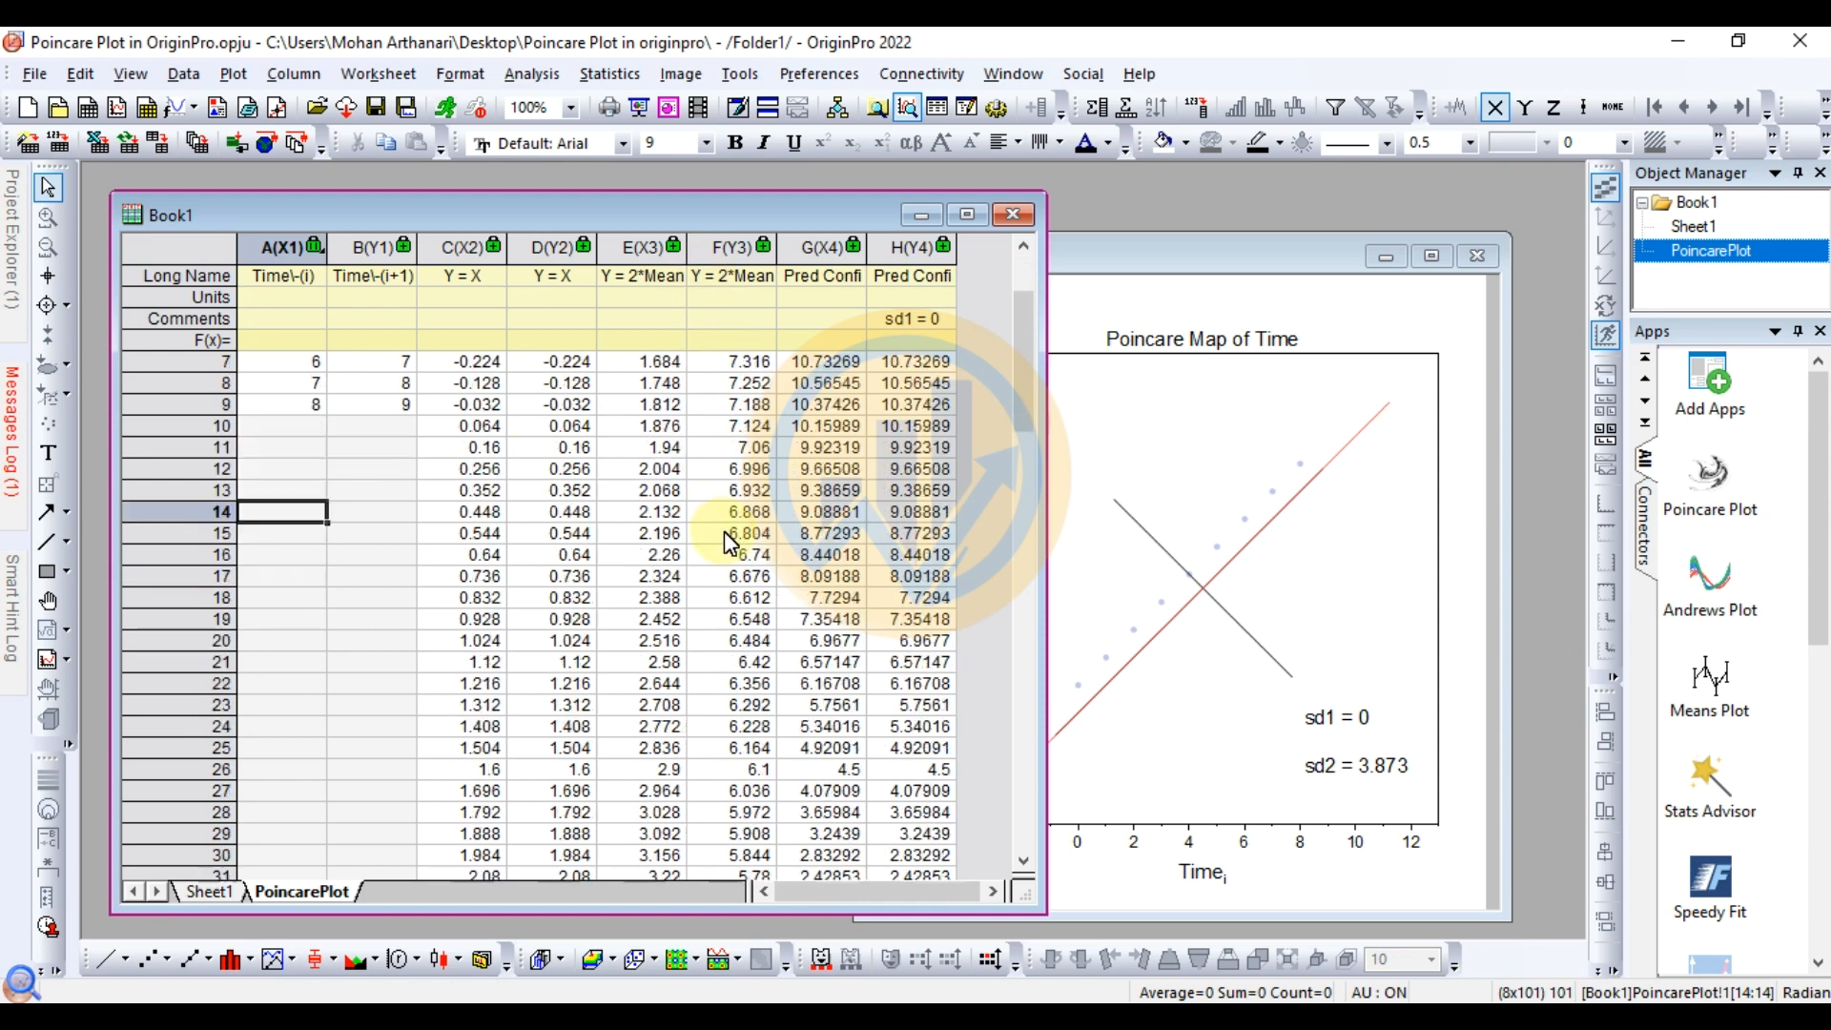
scroll(725, 543, down, 11)
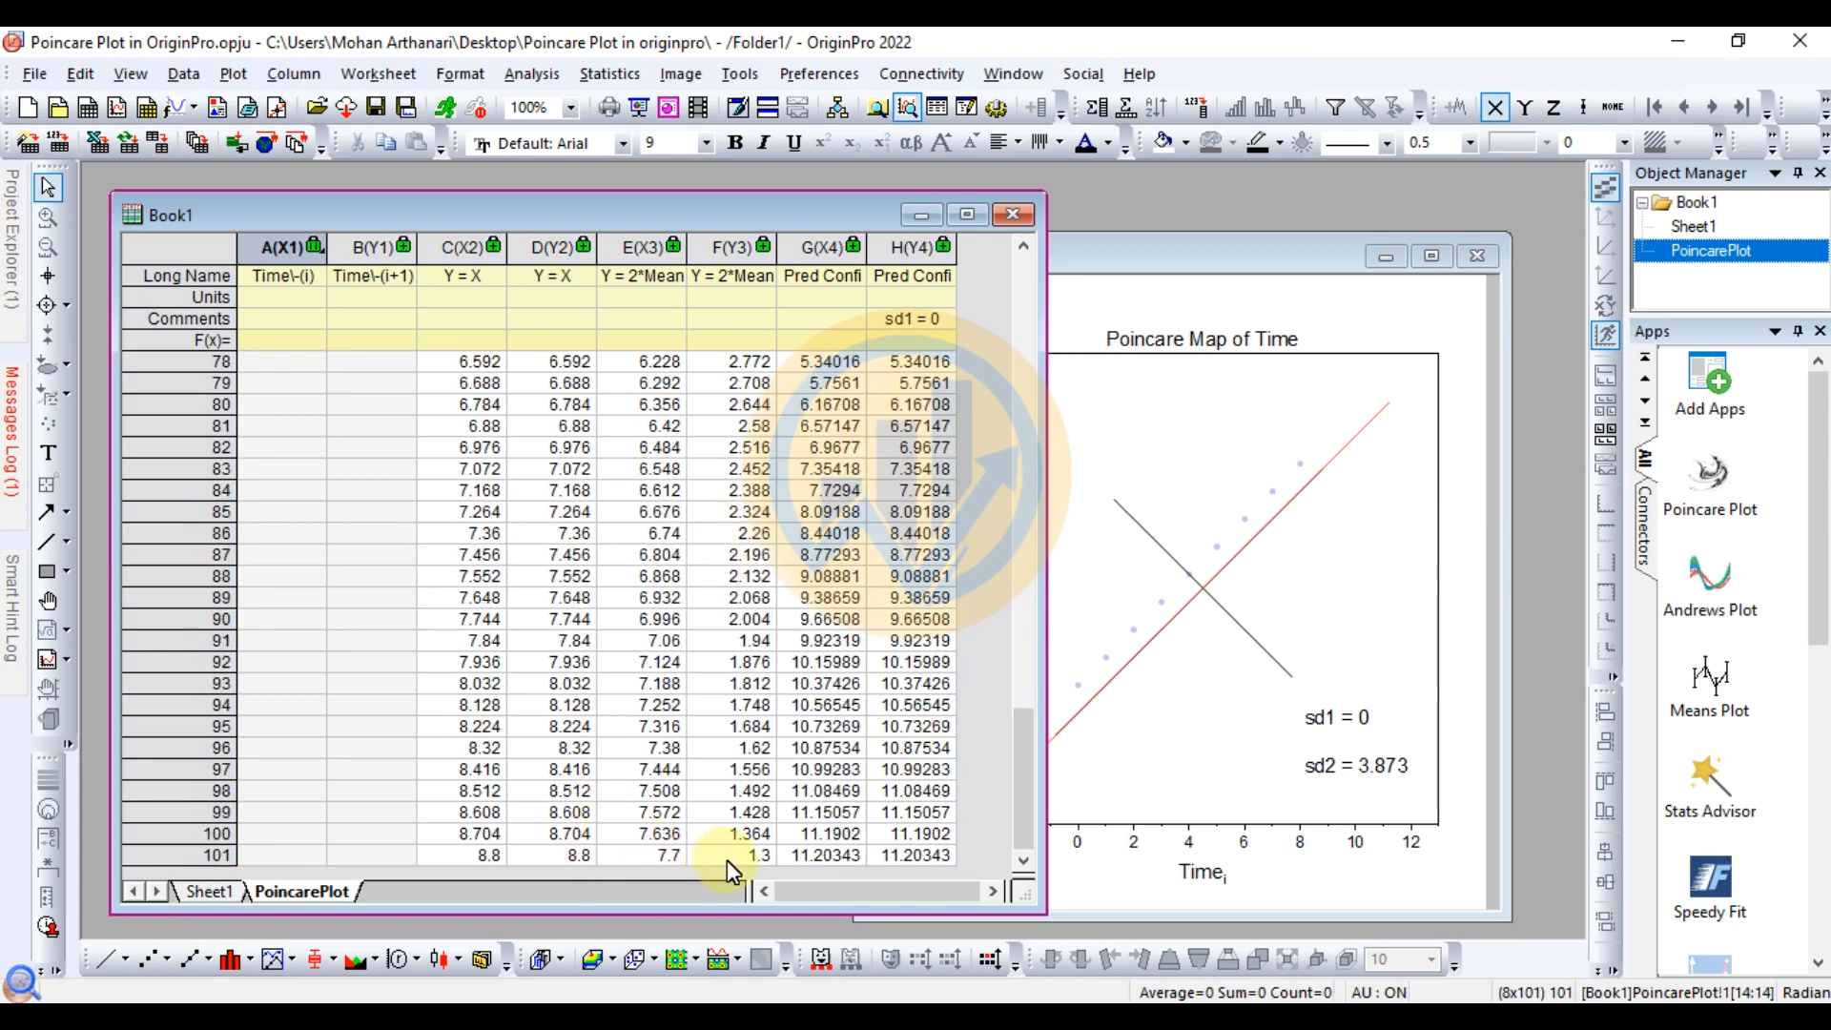
drag(1023, 809, 1022, 330)
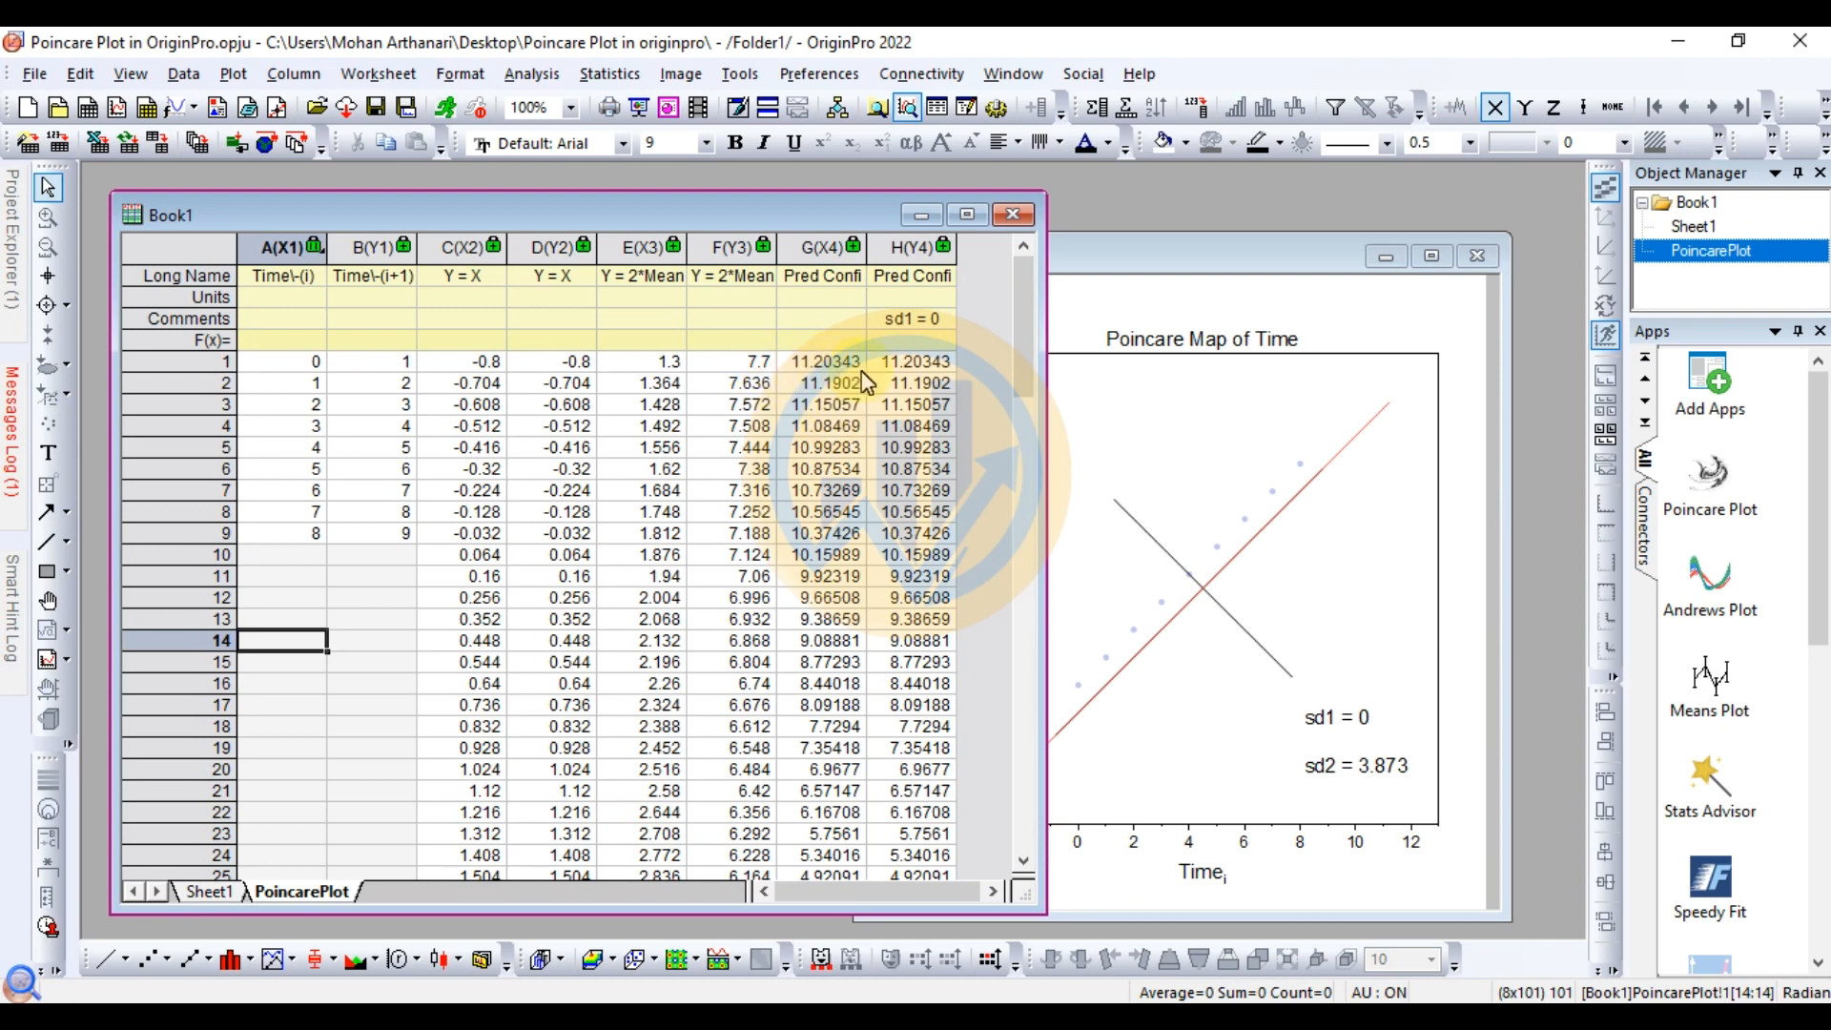
scroll(866, 382, down, 19)
scroll(866, 653, down, 7)
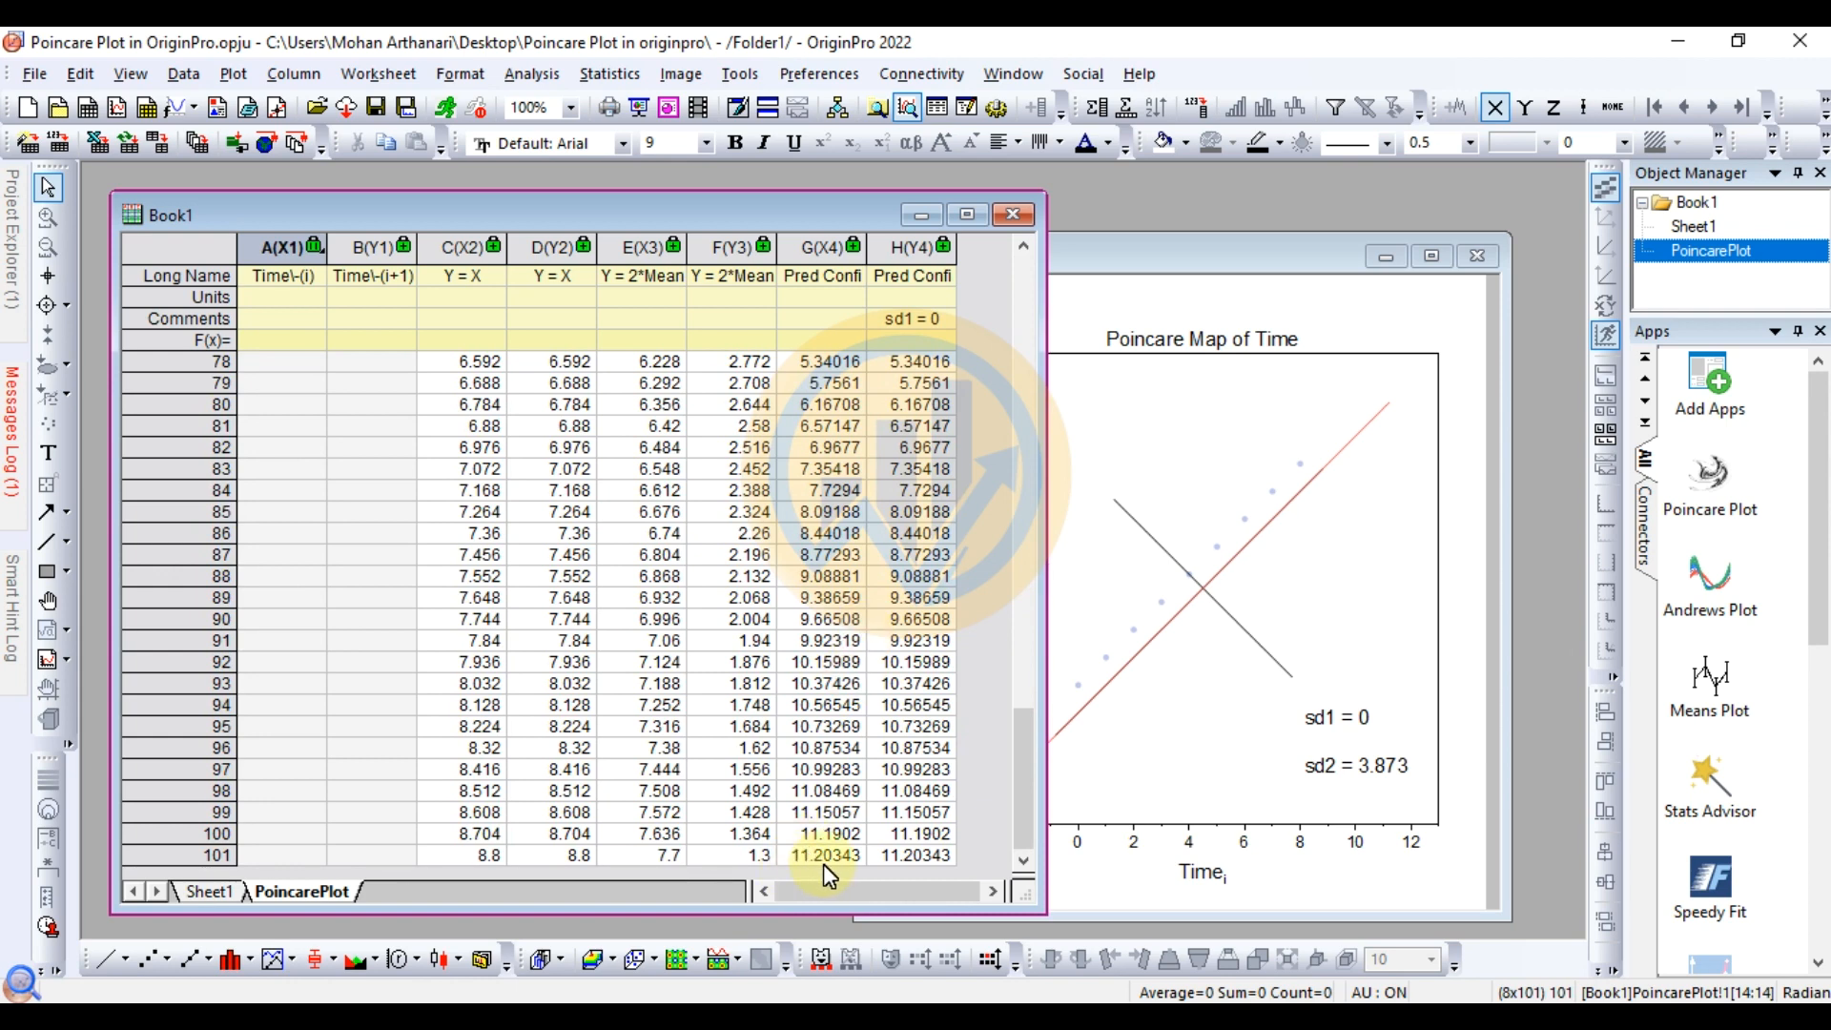
drag(1032, 793, 953, 261)
Bring Graph1 in front of the workbook and choose the solid circle symbol for its scatter points in Plot Details
drag(1144, 254, 896, 259)
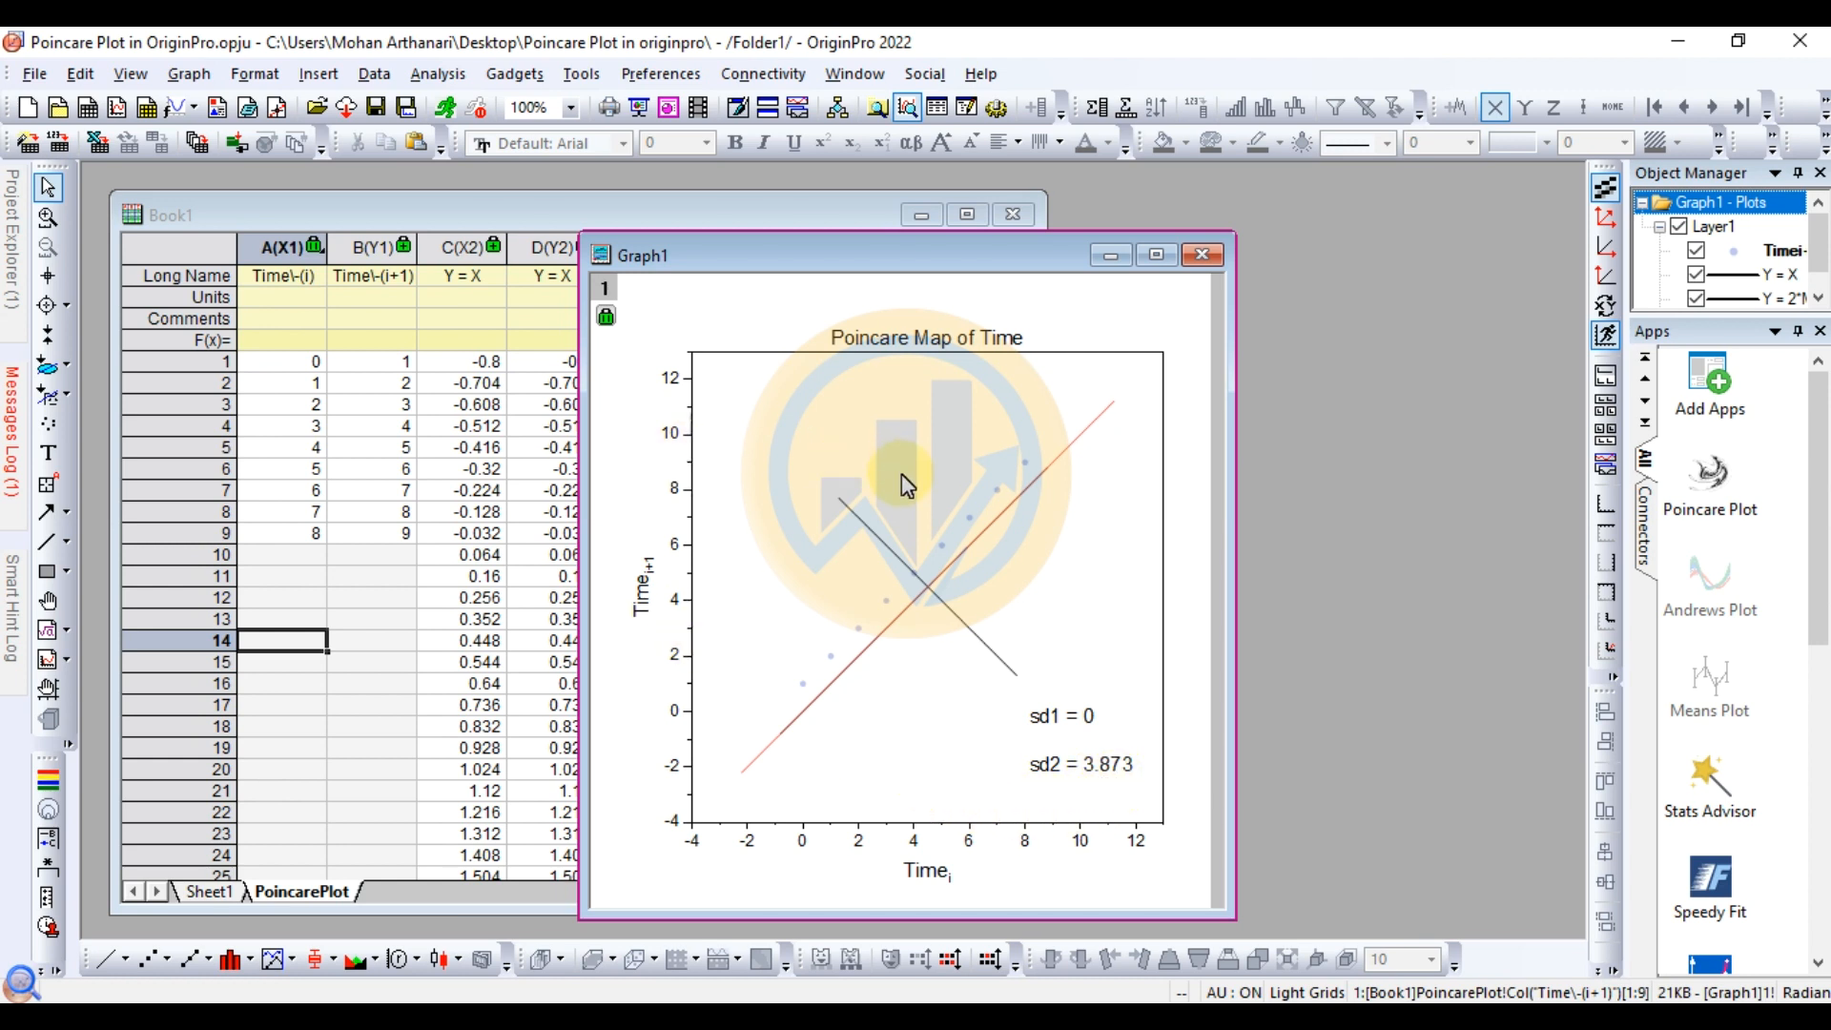
click(971, 520)
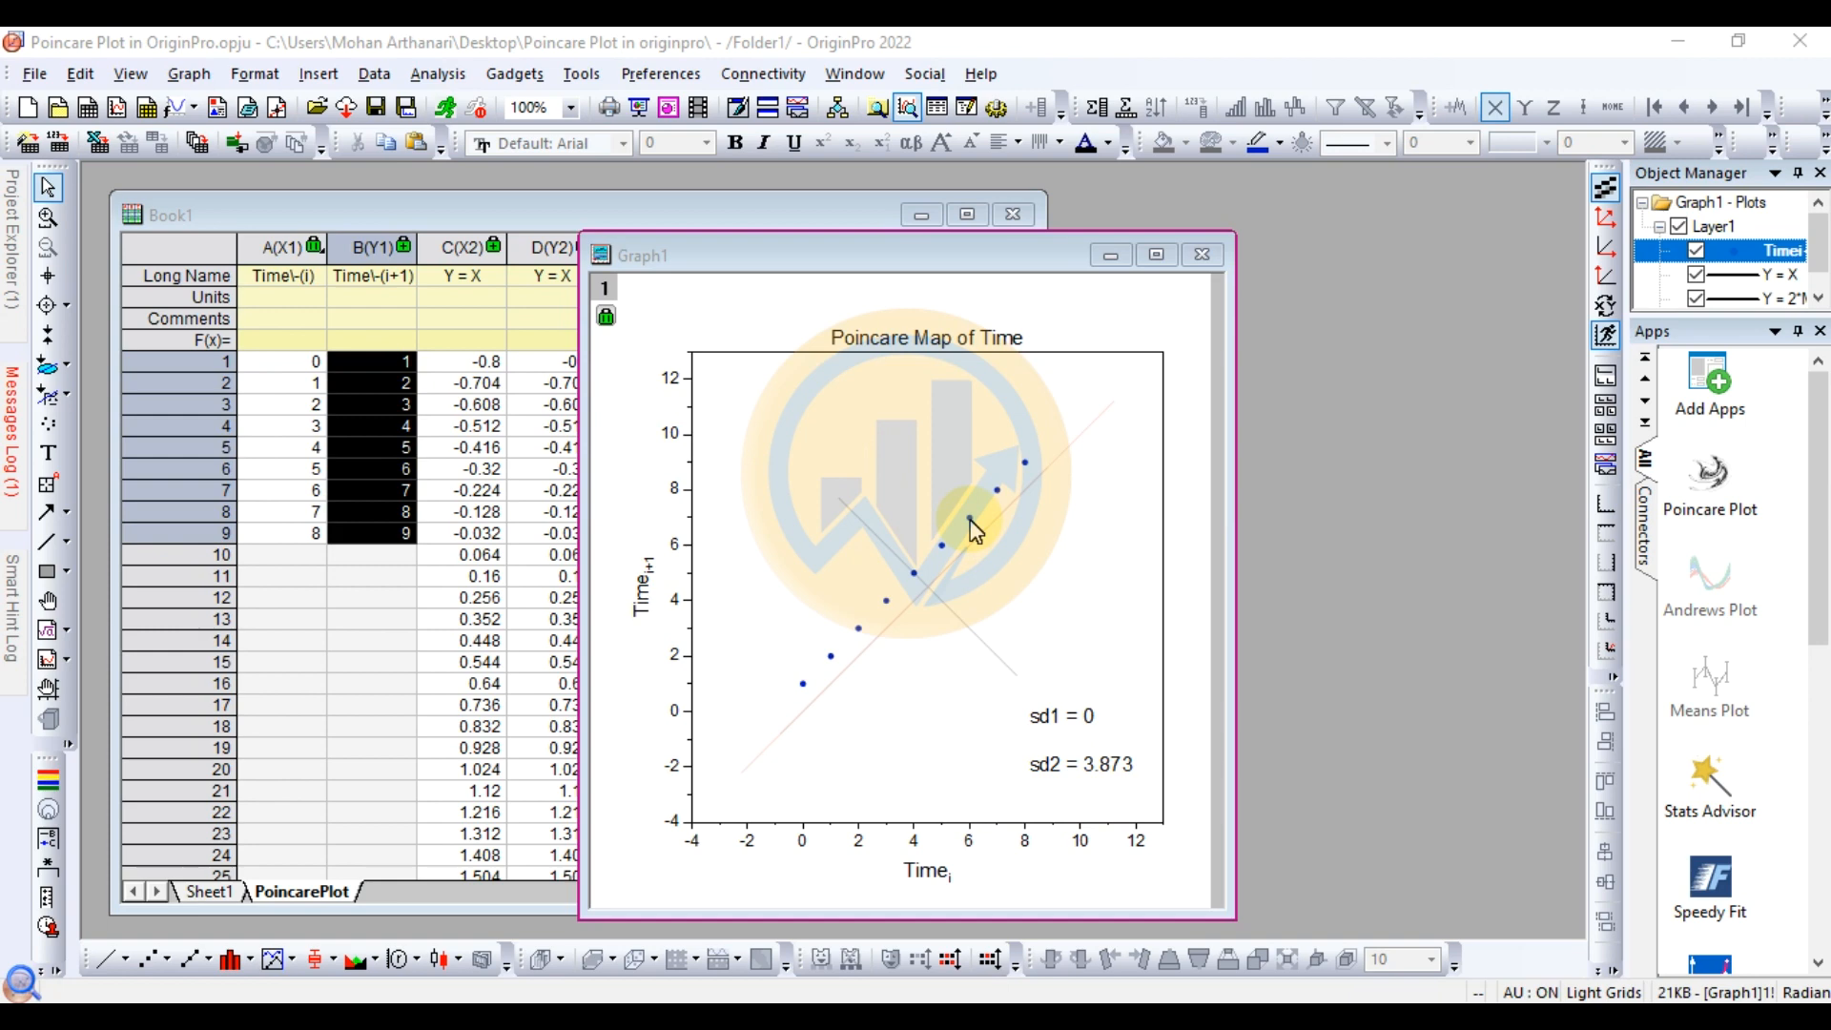
double_click(971, 520)
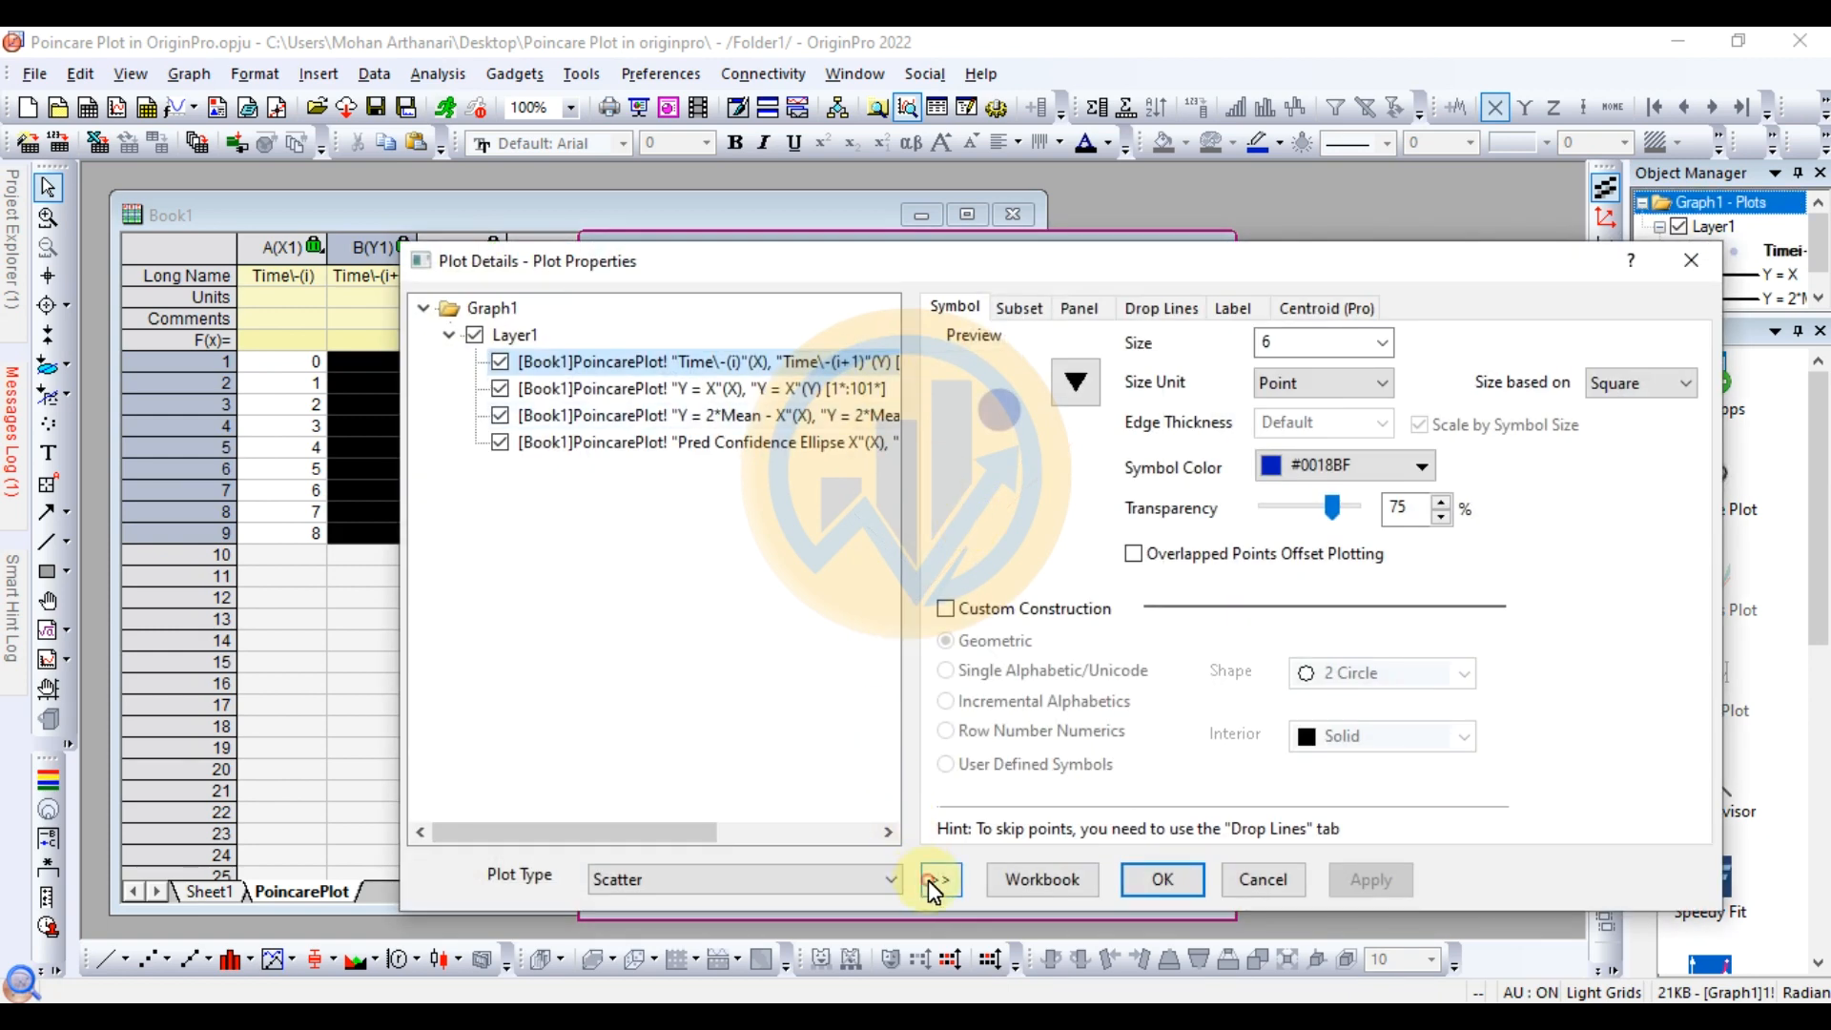
click(933, 879)
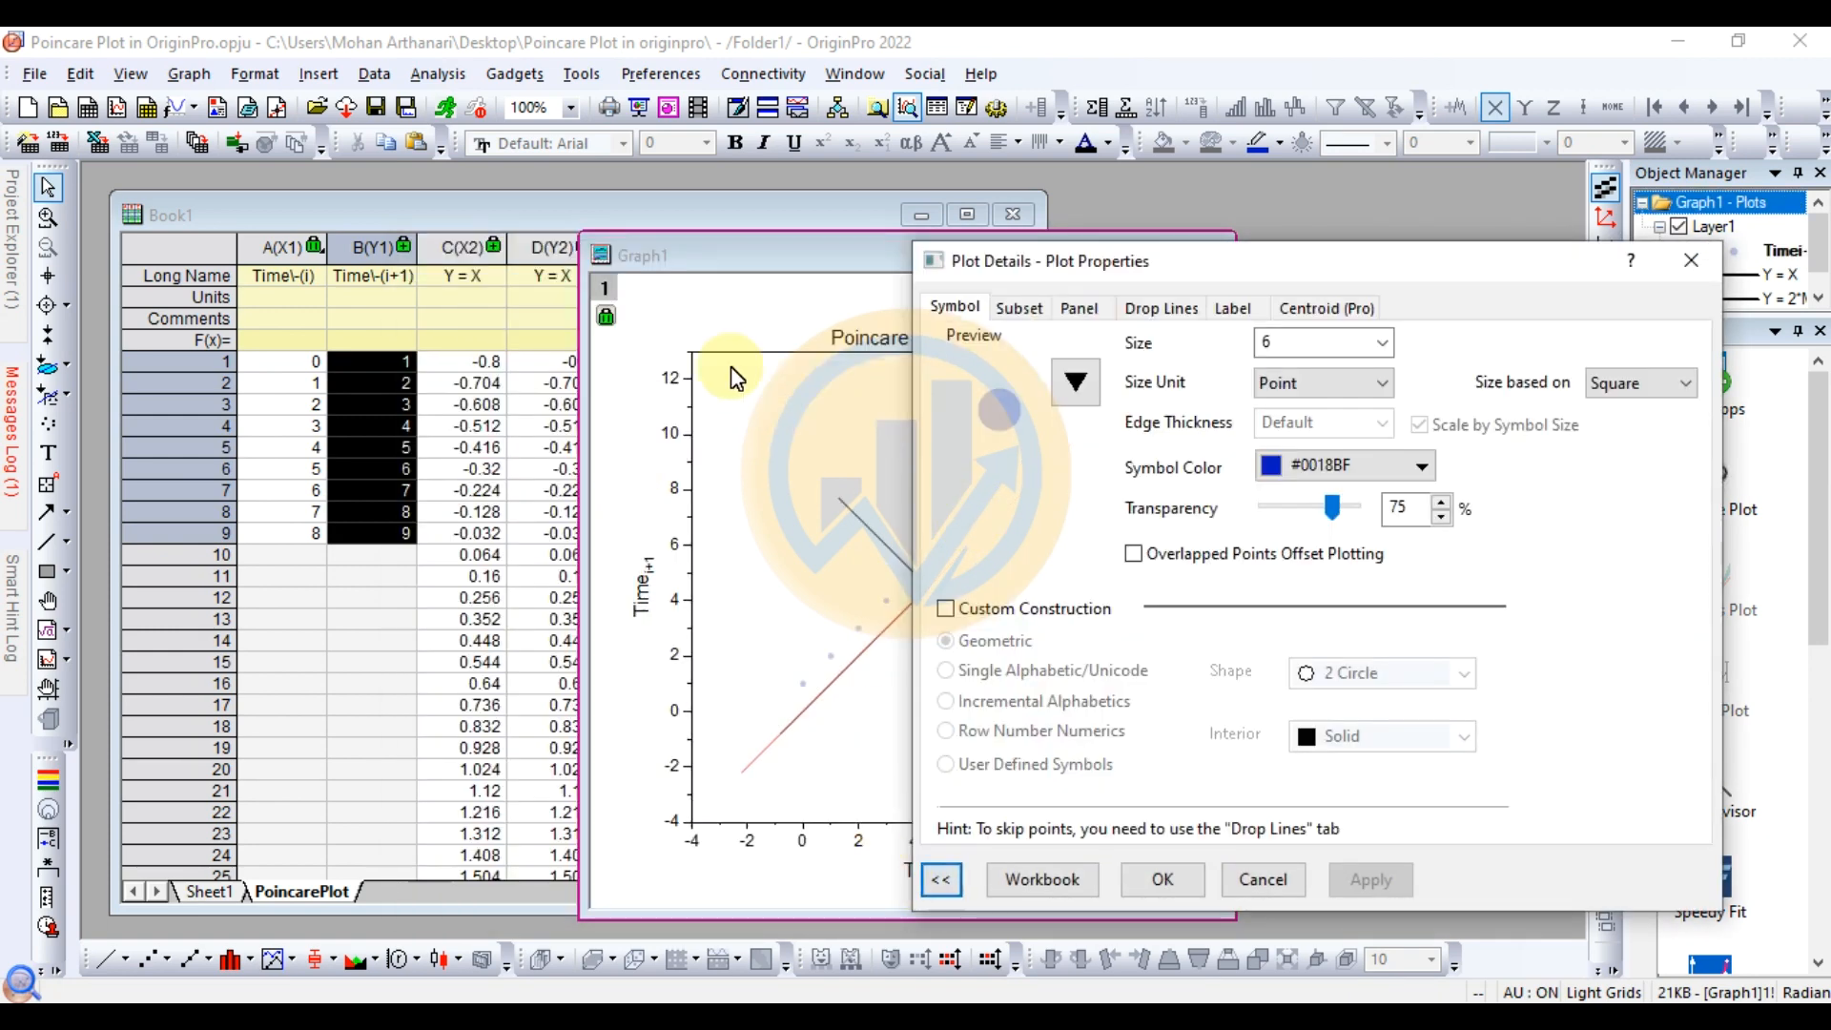
click(1083, 385)
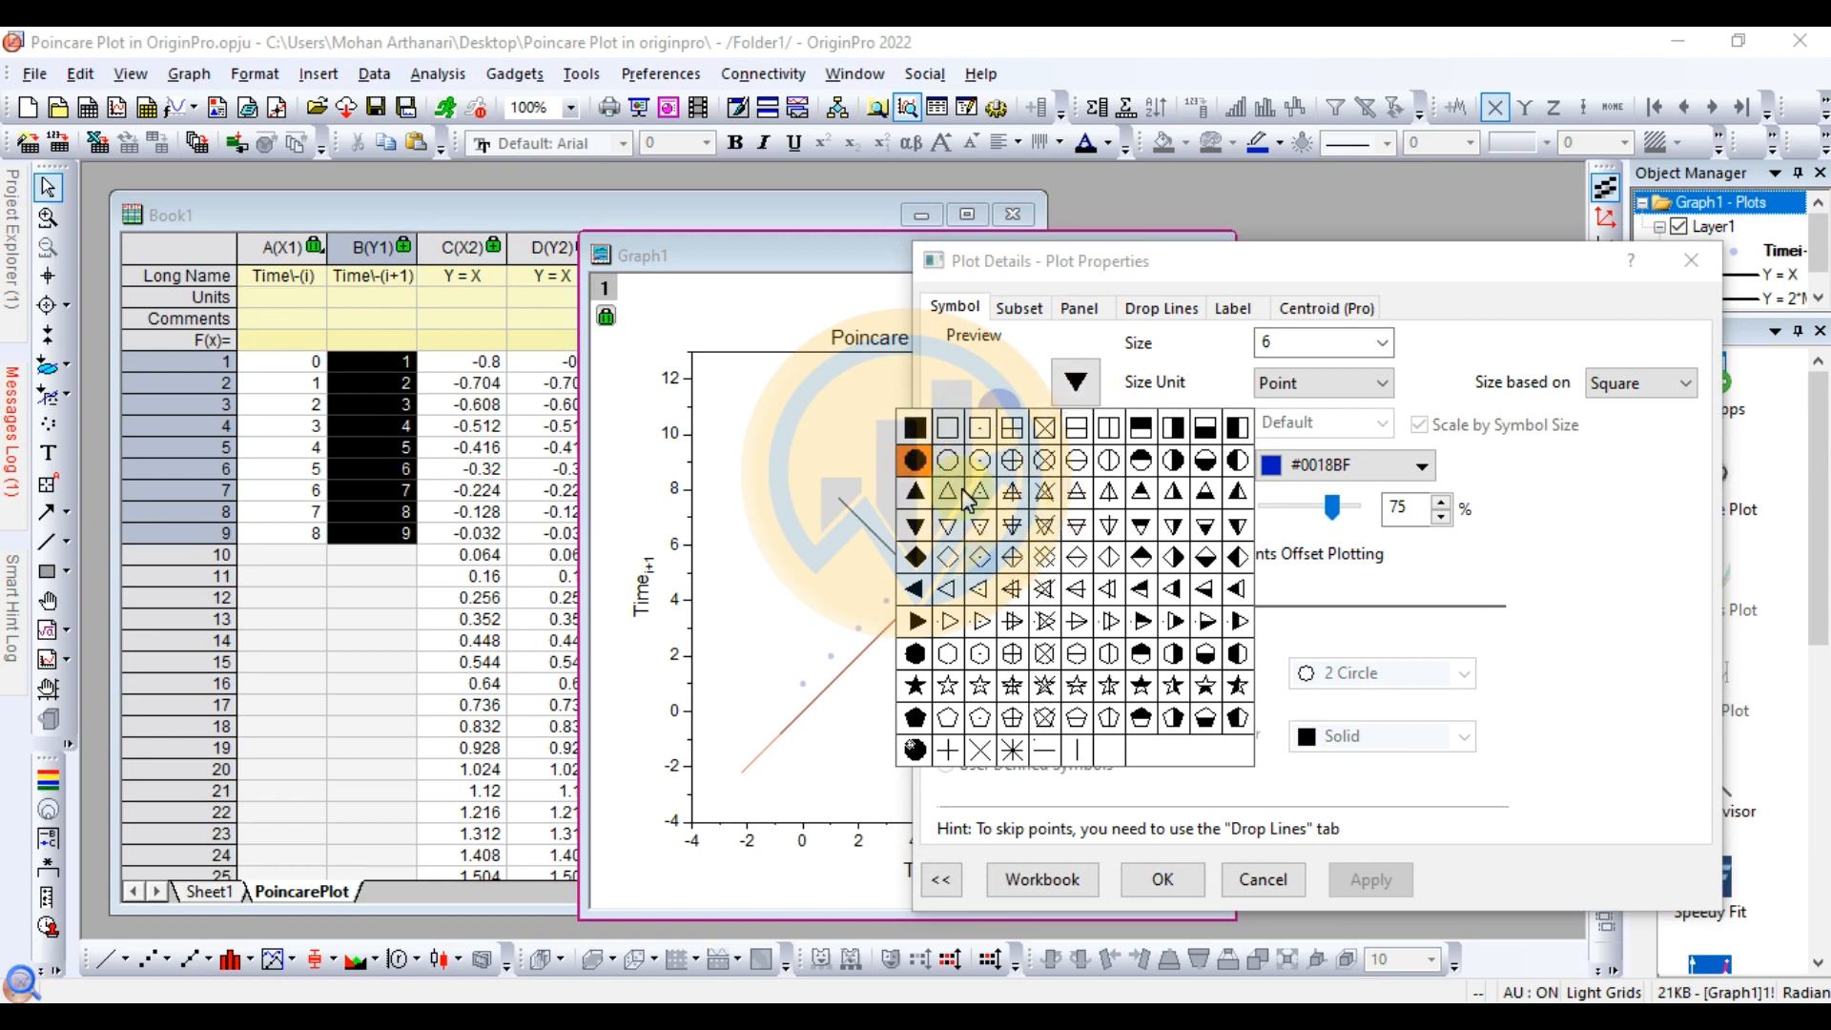
click(916, 461)
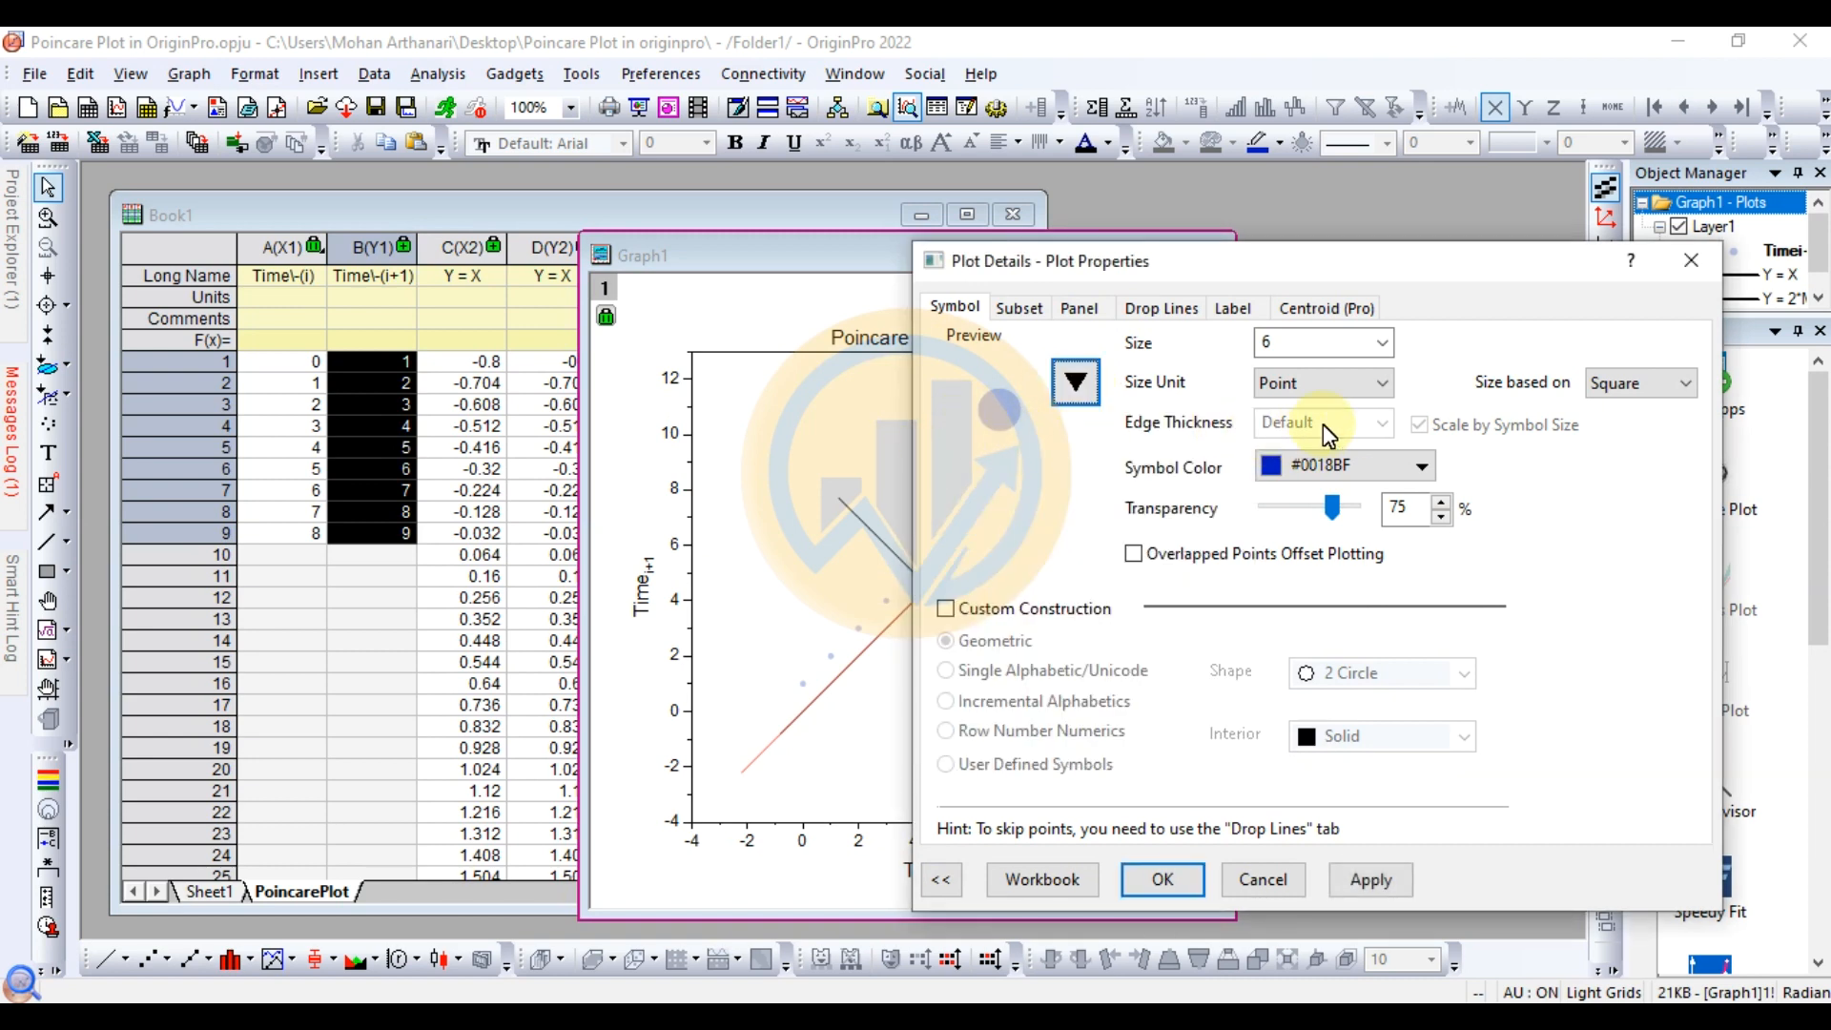
Set the scatter points' symbol color to Olive and their transparency to 0%, and apply the changes
click(1388, 468)
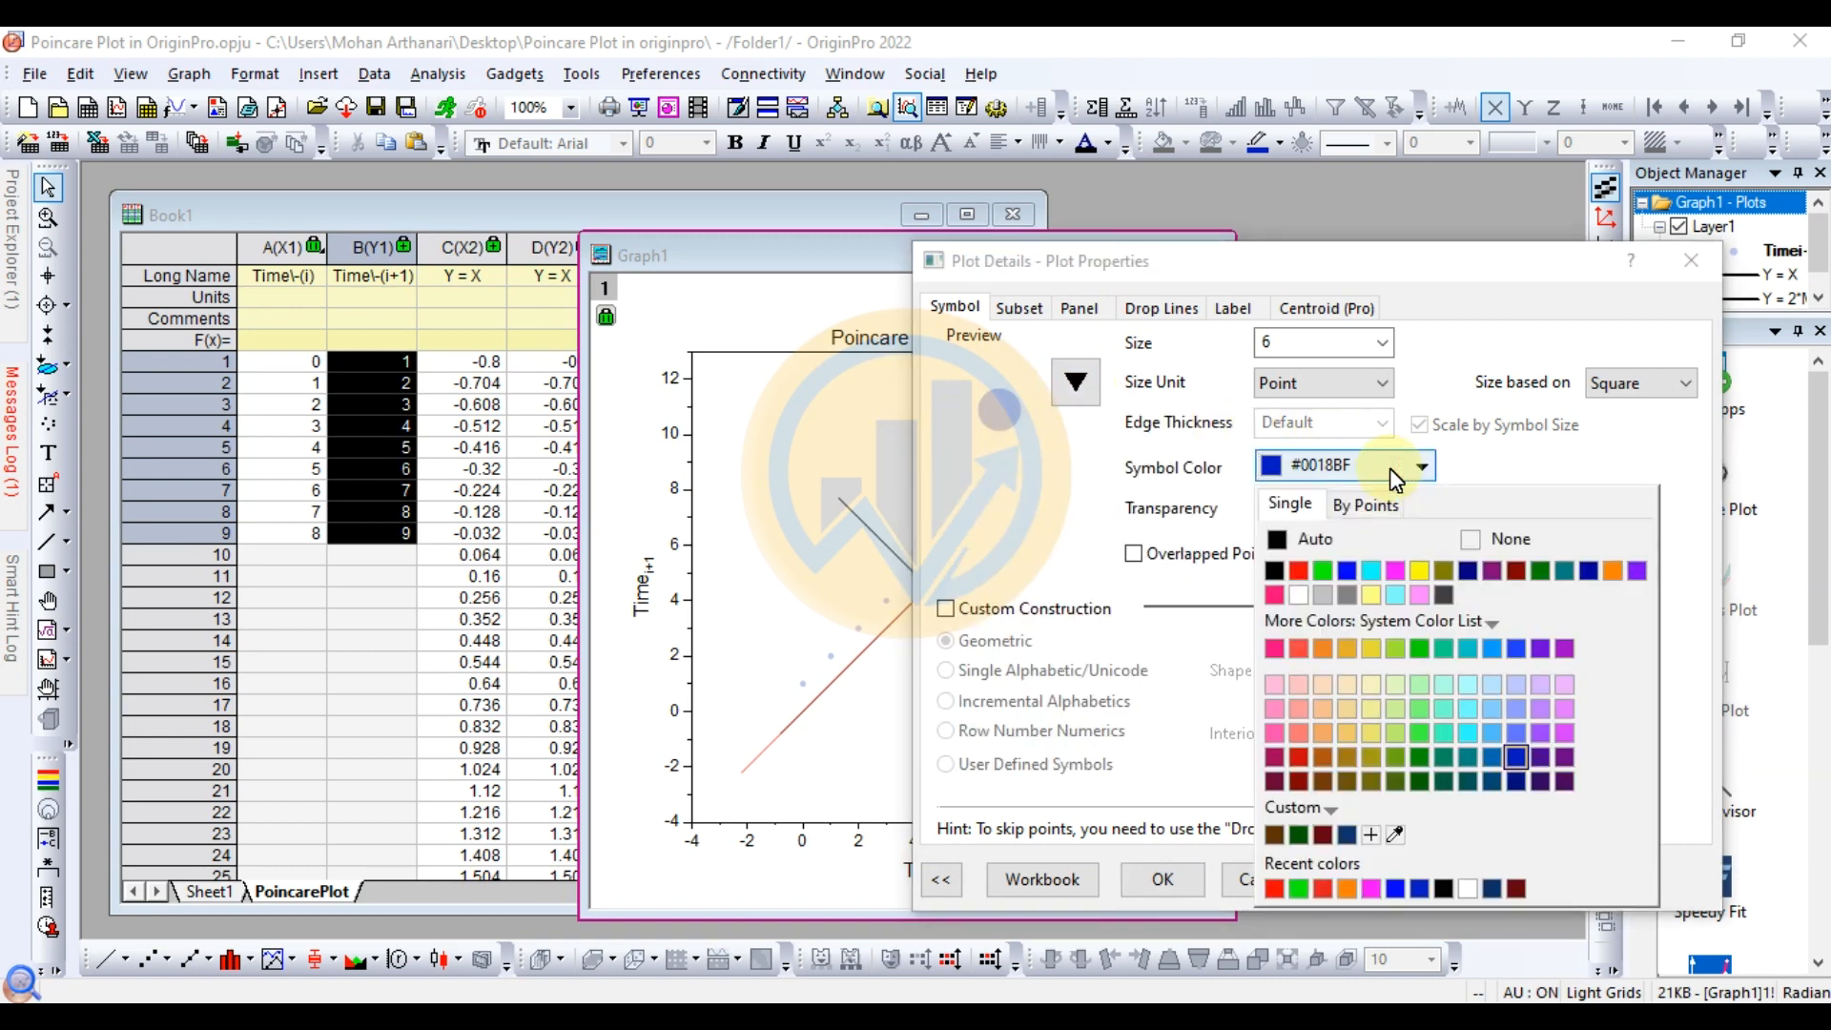
click(1297, 570)
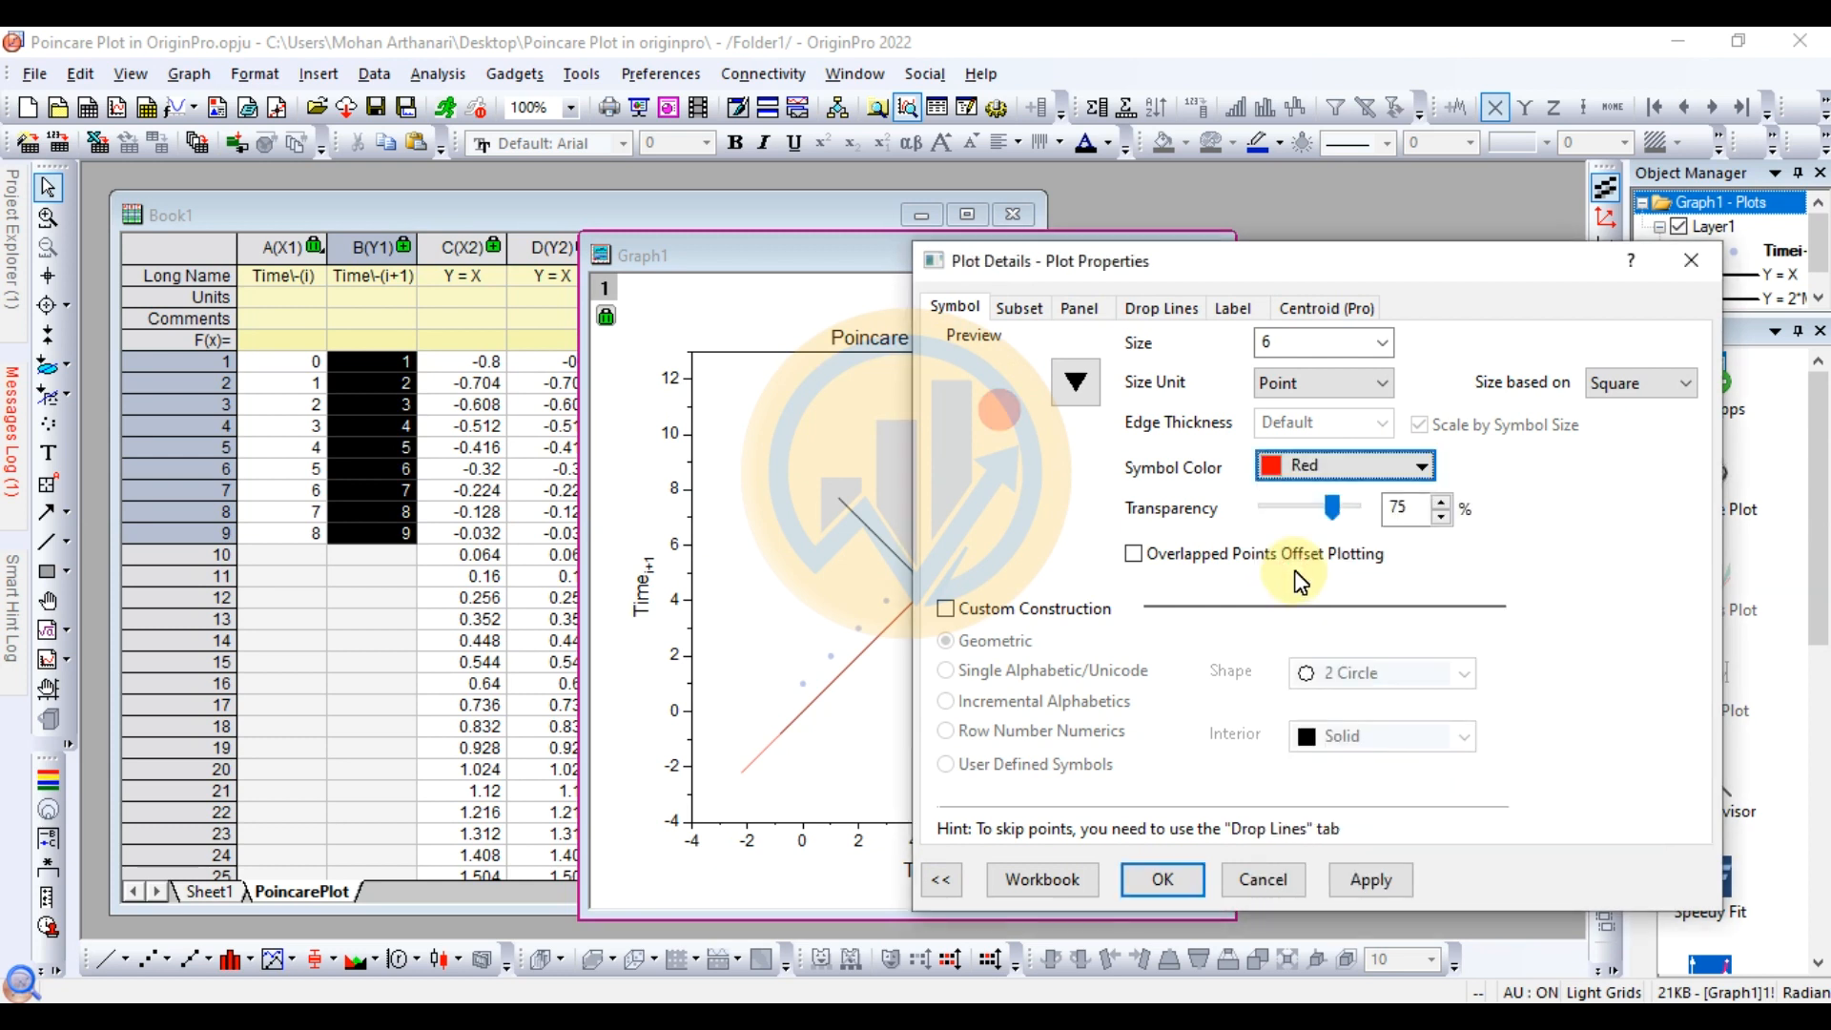
click(1424, 468)
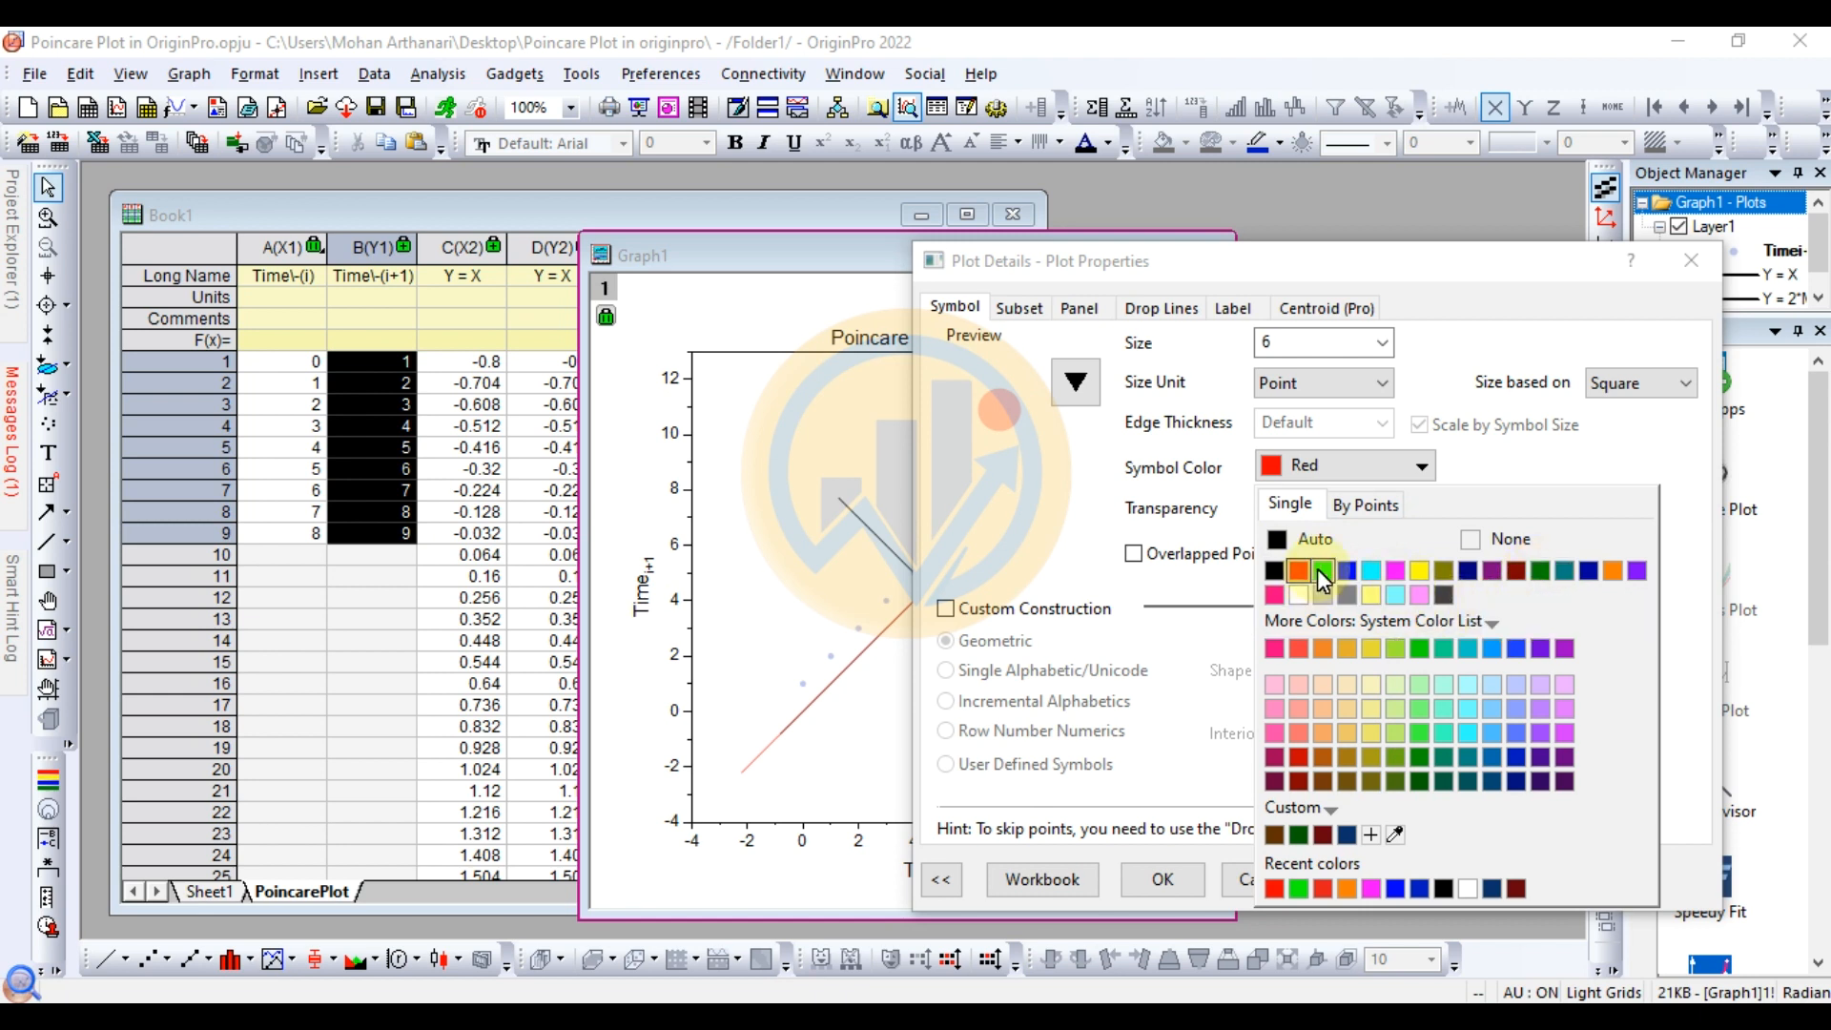
click(1530, 571)
mouse_move(1268, 508)
mouse_down()
mouse_move(1331, 515)
mouse_move(1242, 513)
mouse_up()
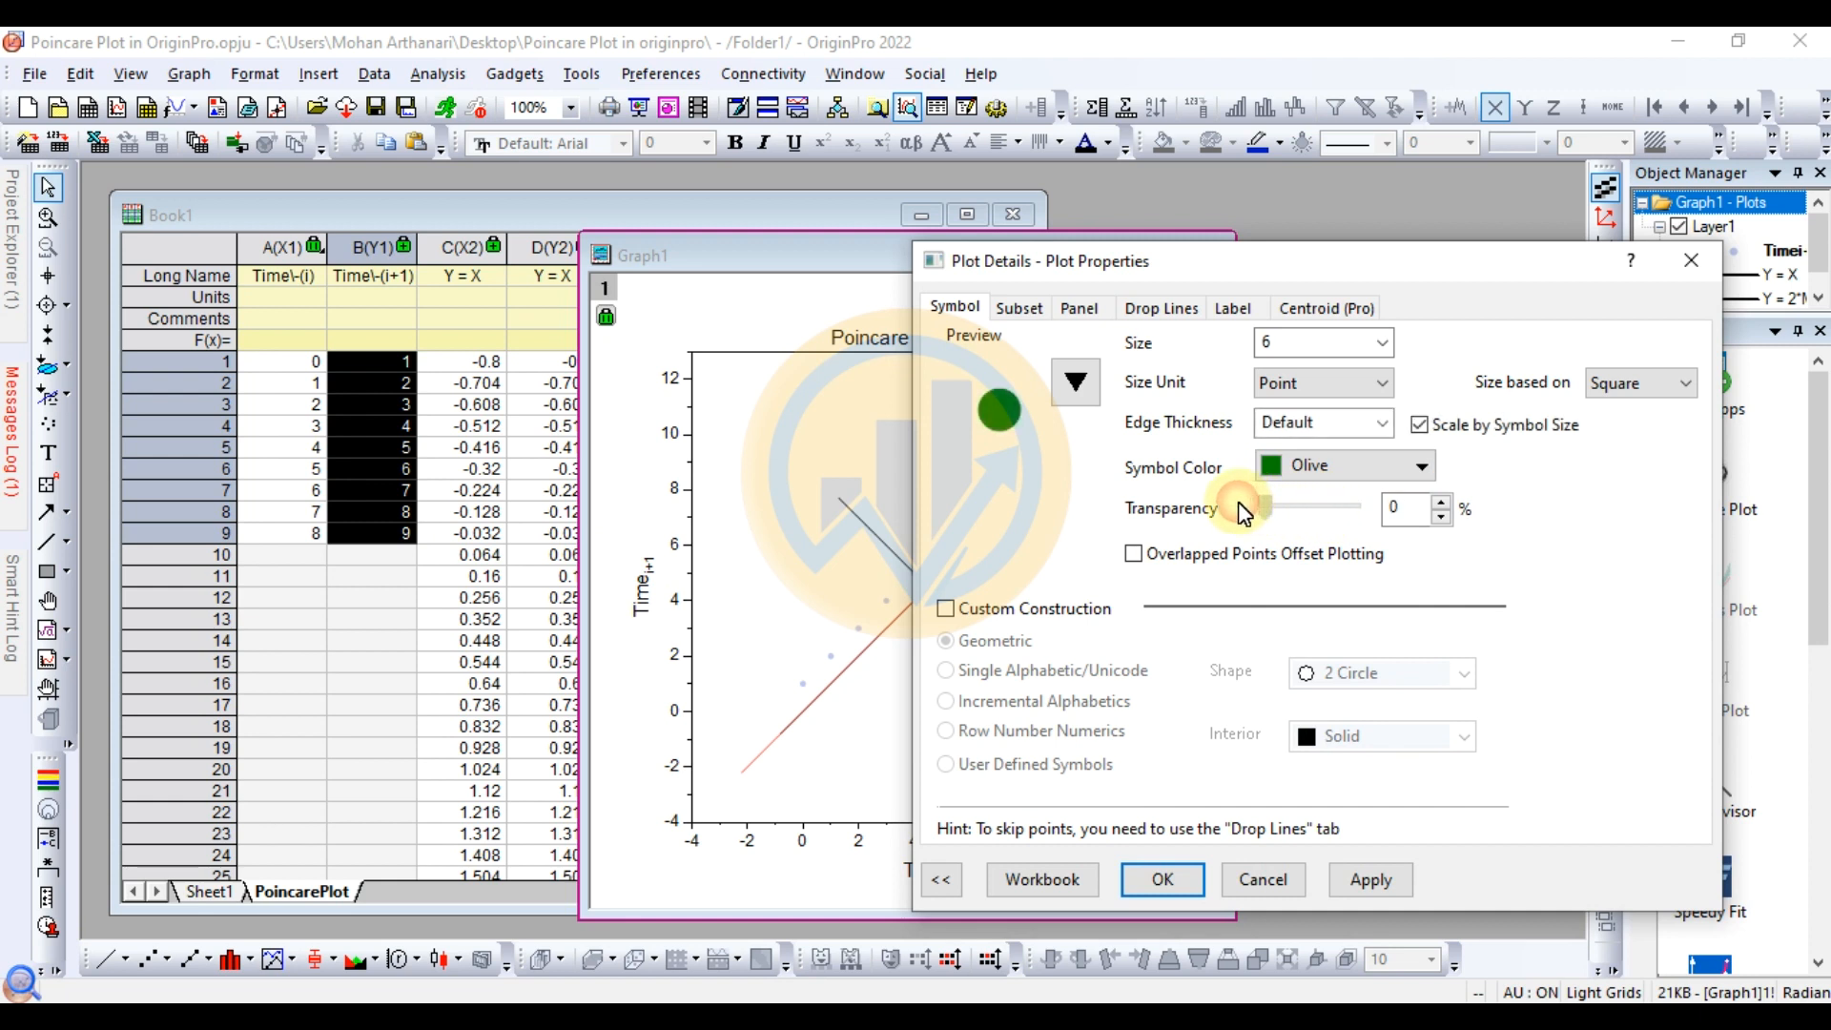
click(1377, 880)
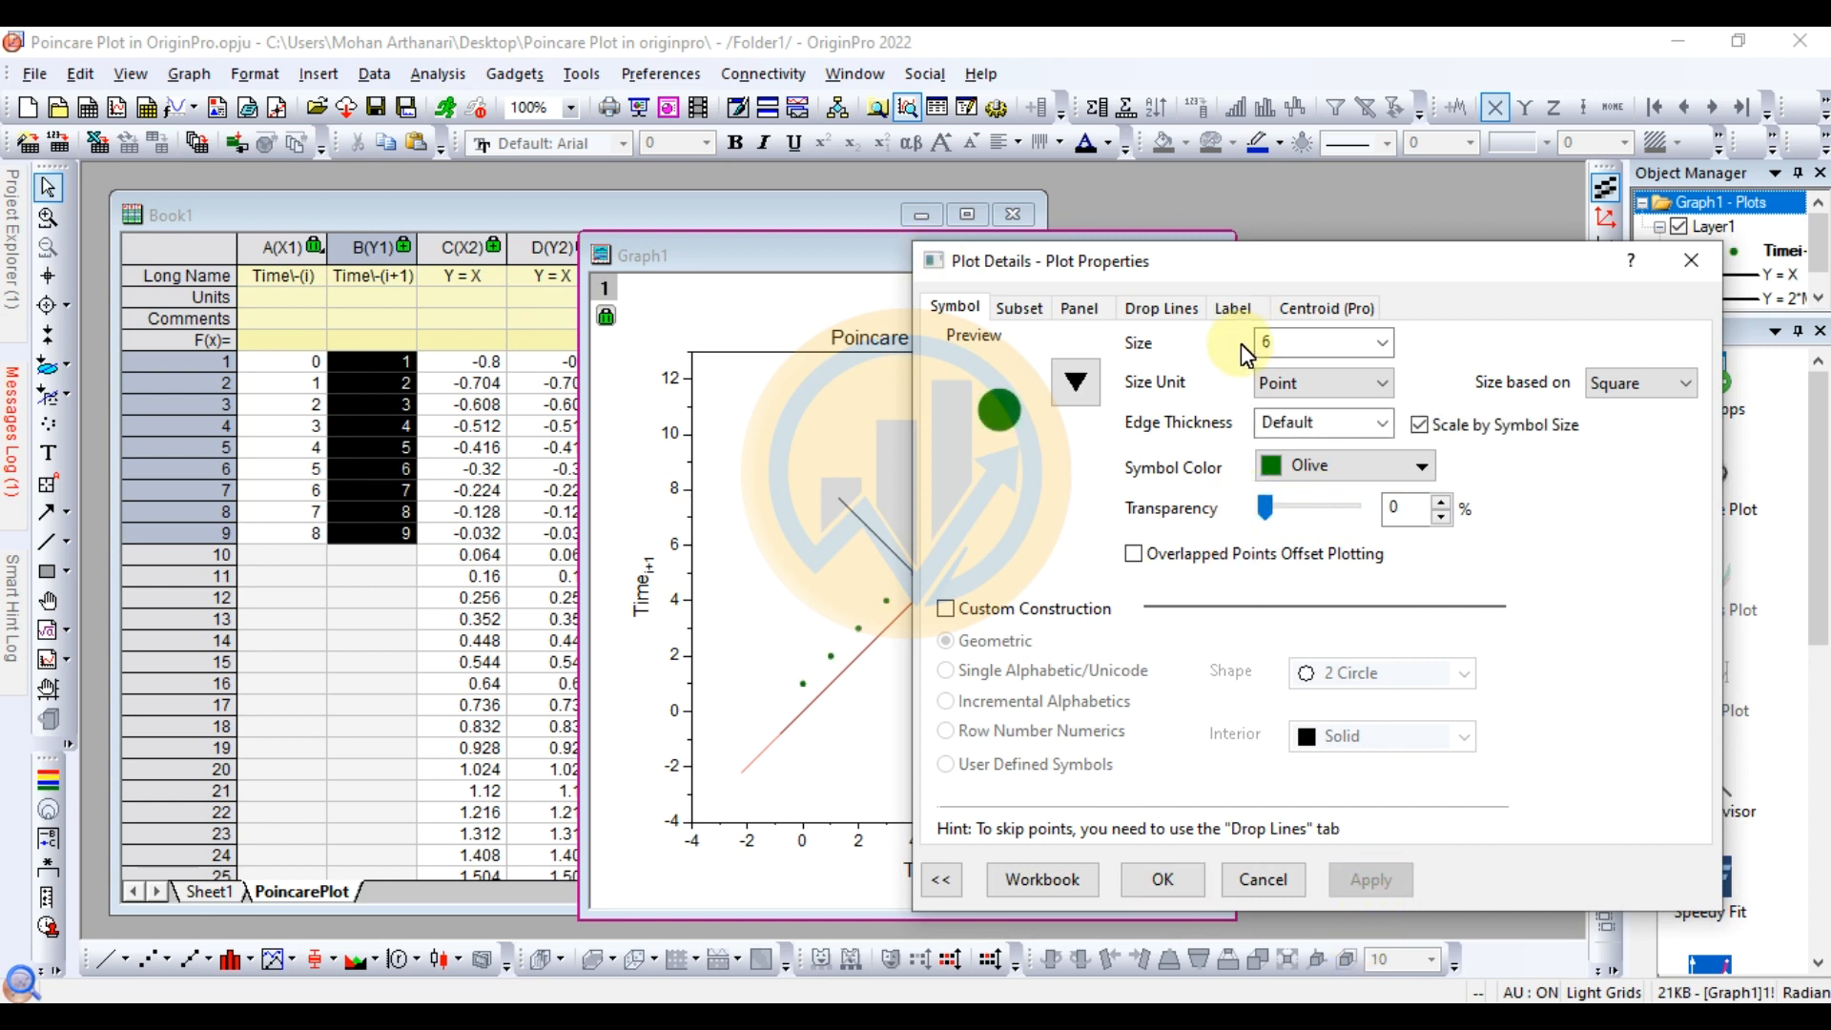
Set the scatter points' symbol size to 8, apply it and close Plot Details
drag(1263, 278, 1329, 275)
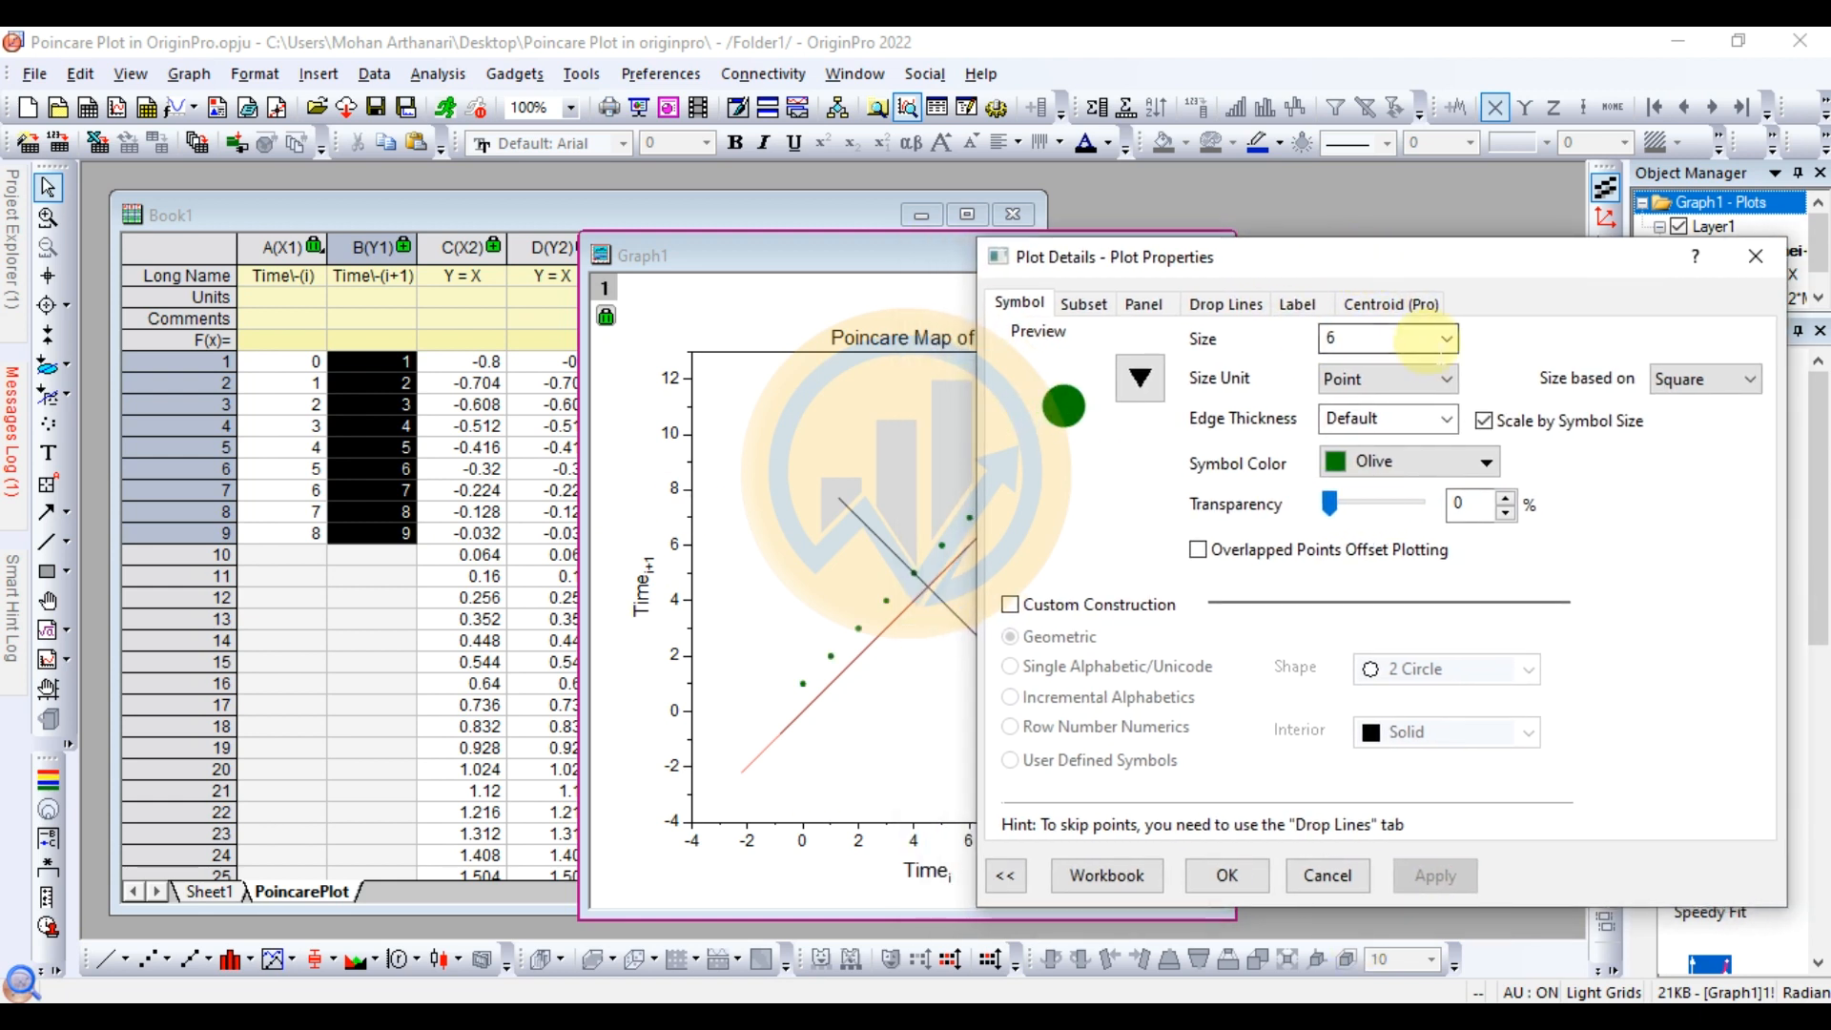
click(1448, 346)
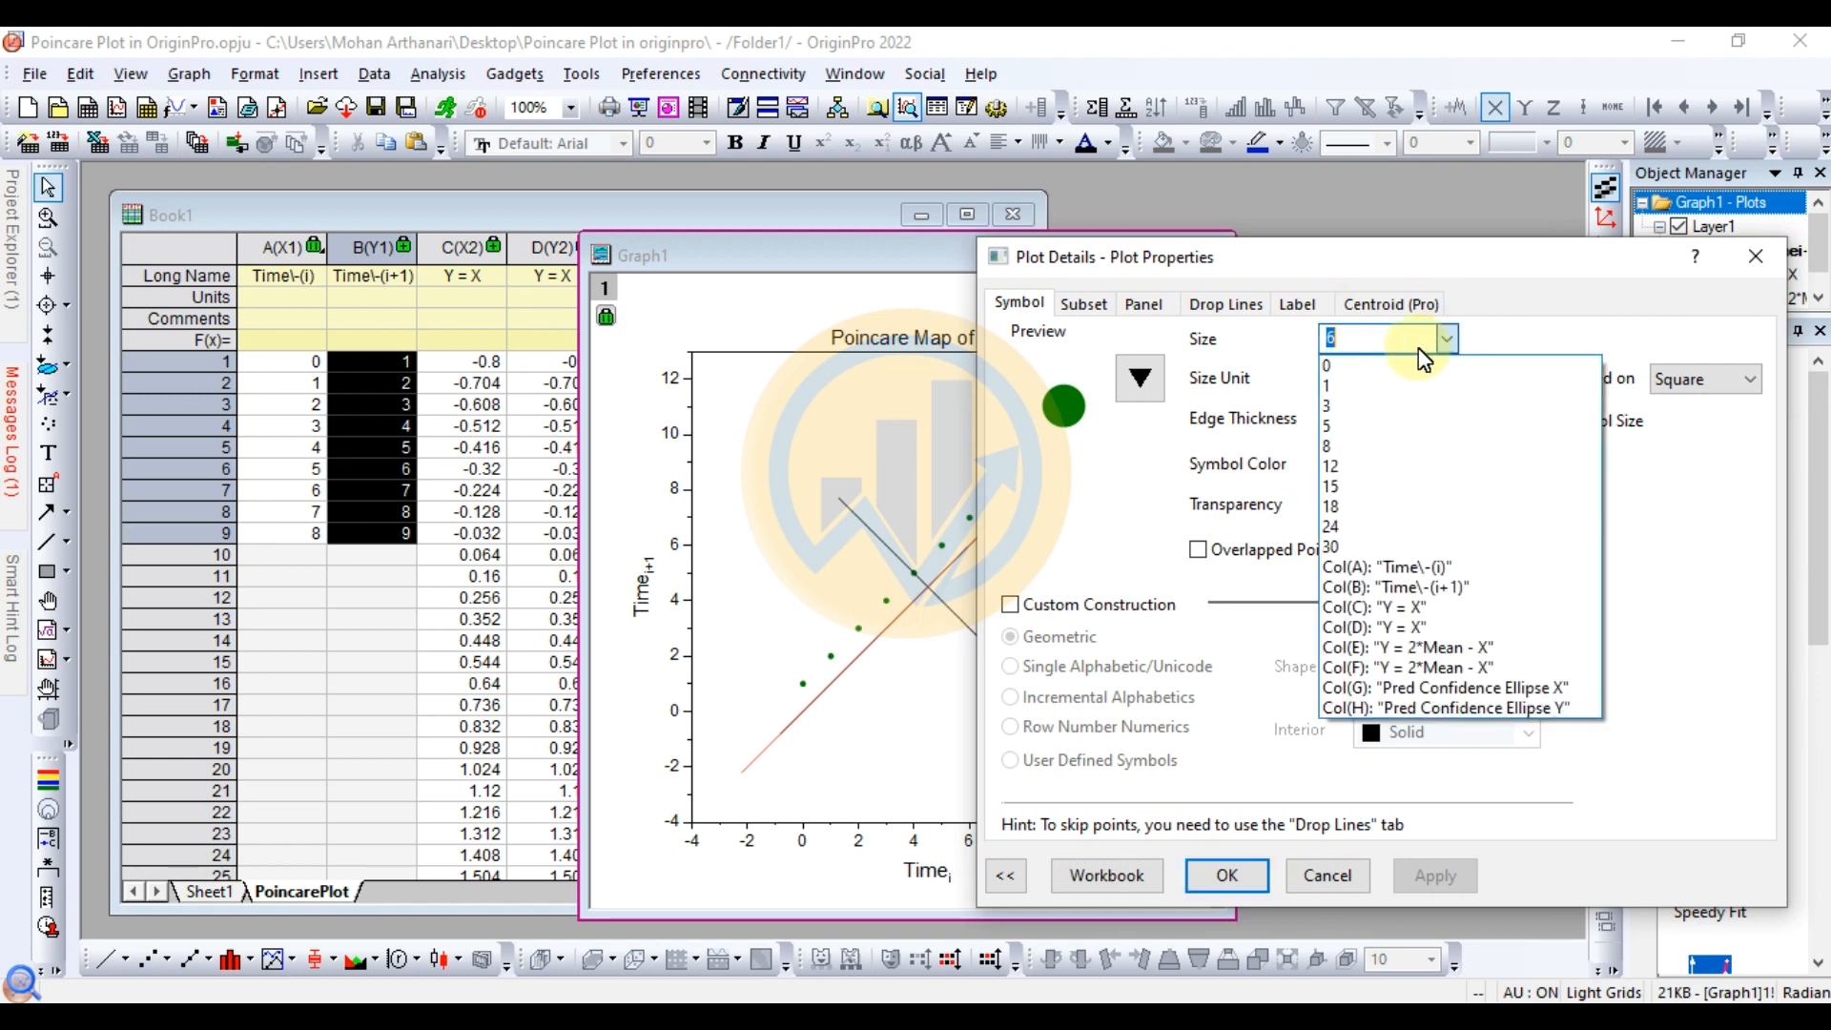
click(1357, 465)
click(1437, 886)
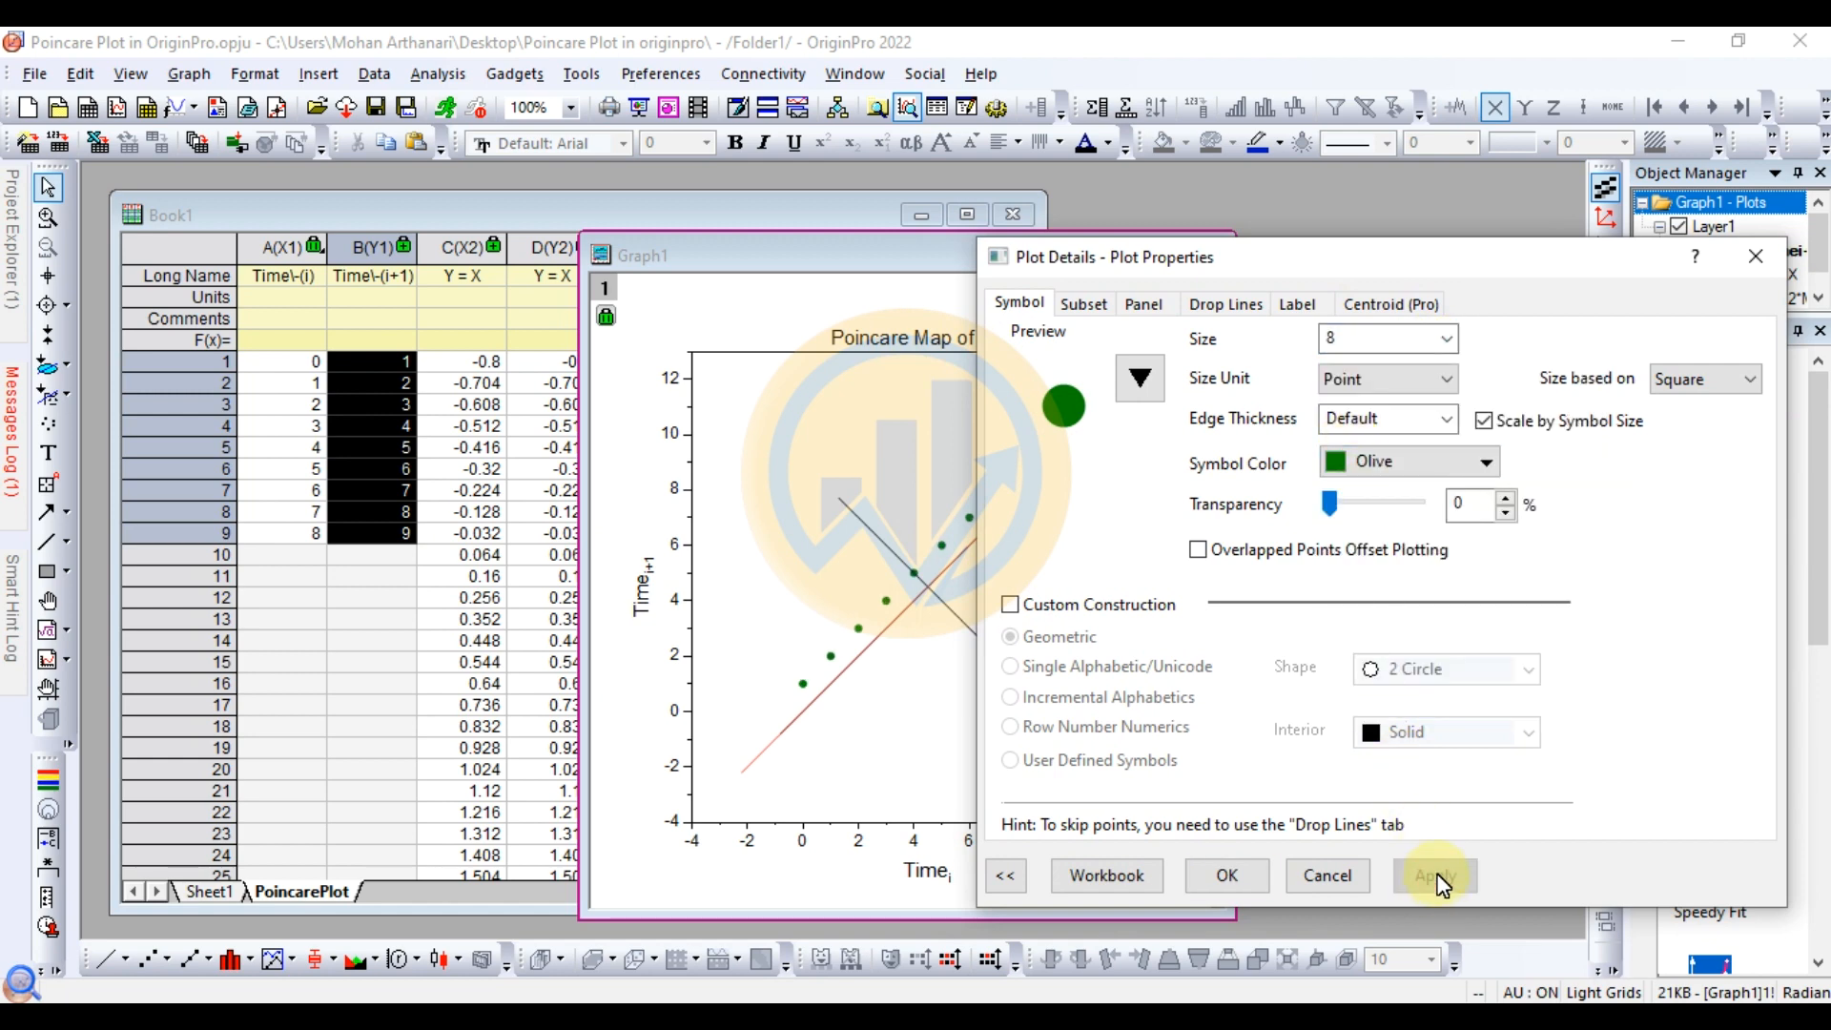
click(1229, 878)
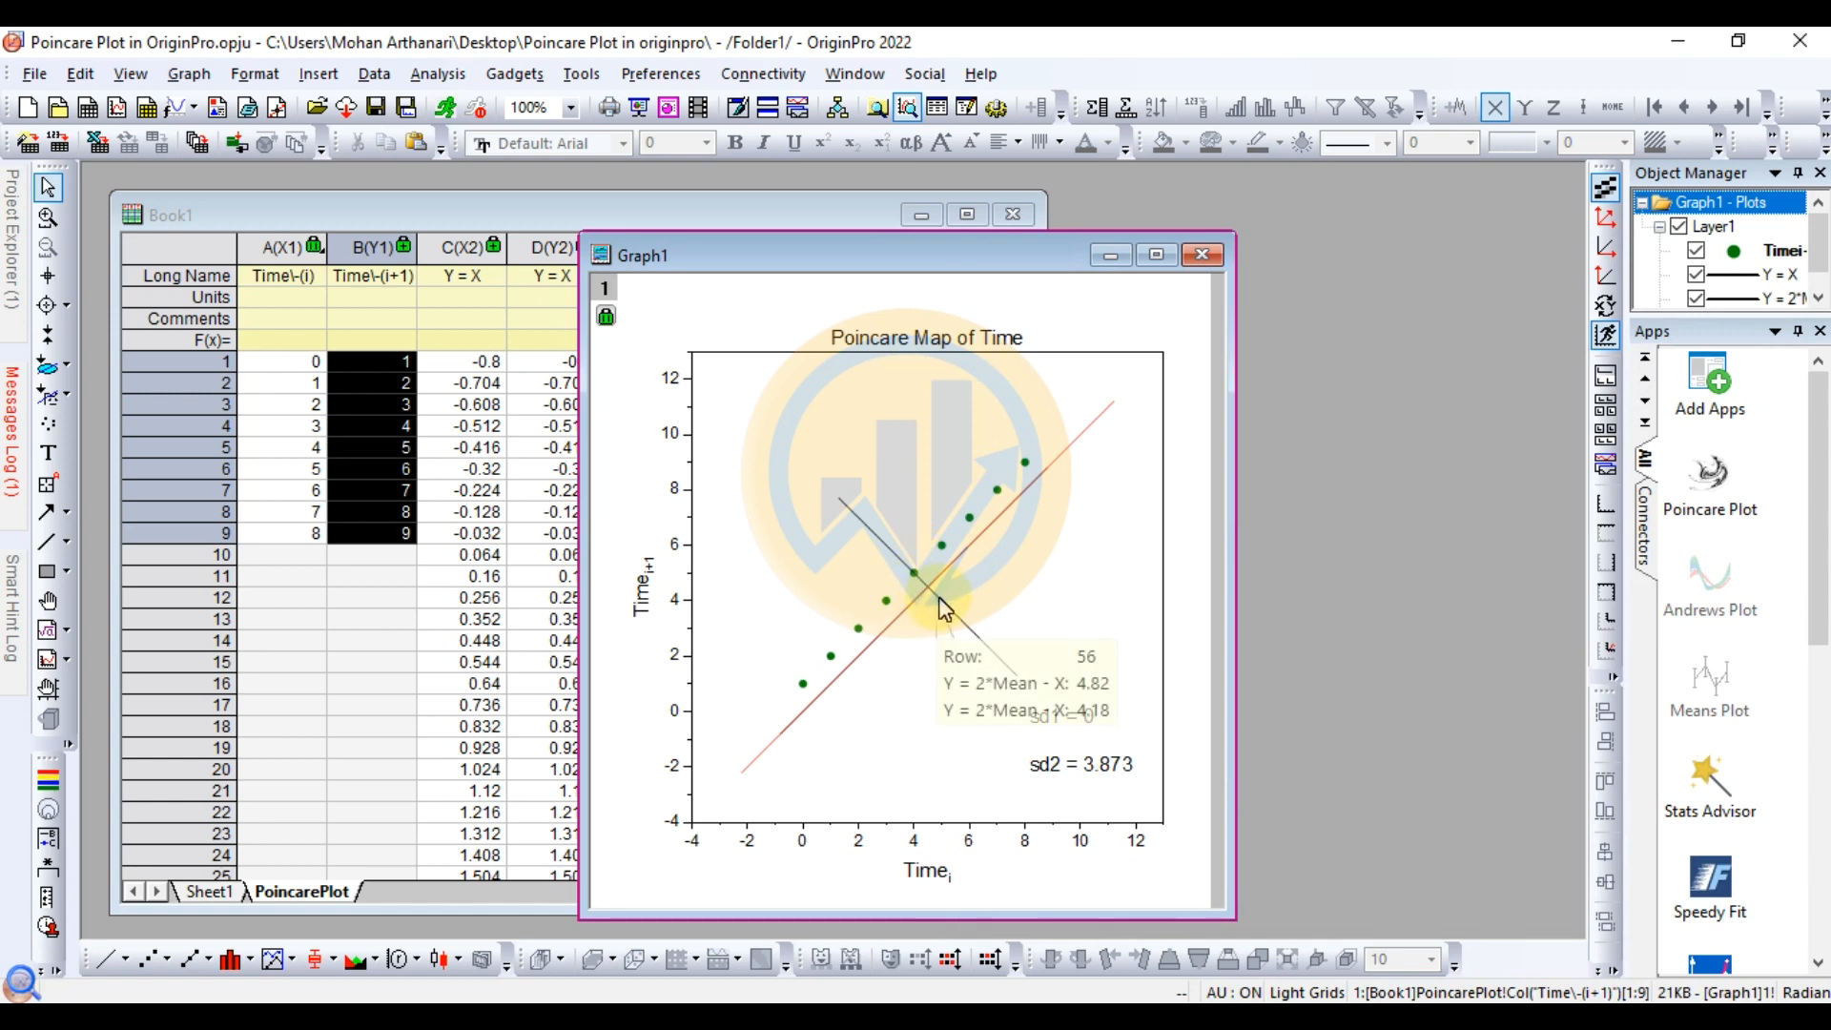
Set the line width of the black Y = 2*Mean - X line to 4 in Plot Details and confirm
click(938, 603)
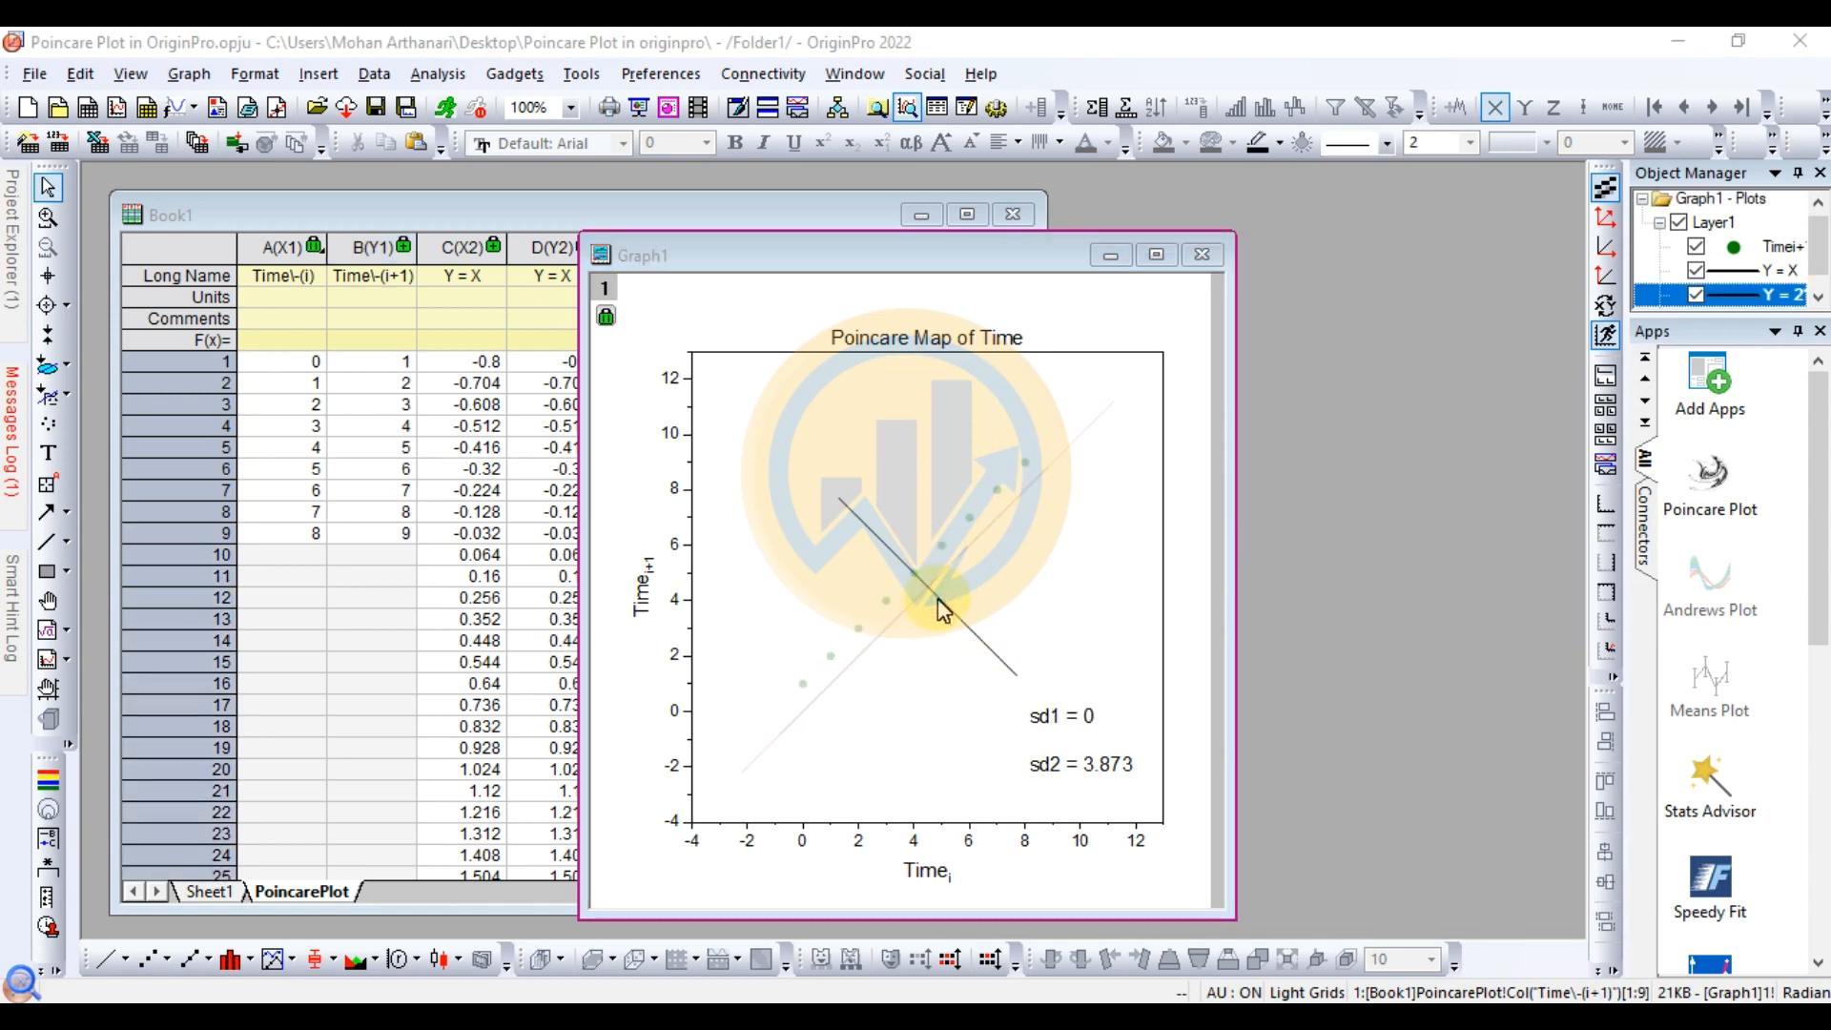
double_click(936, 597)
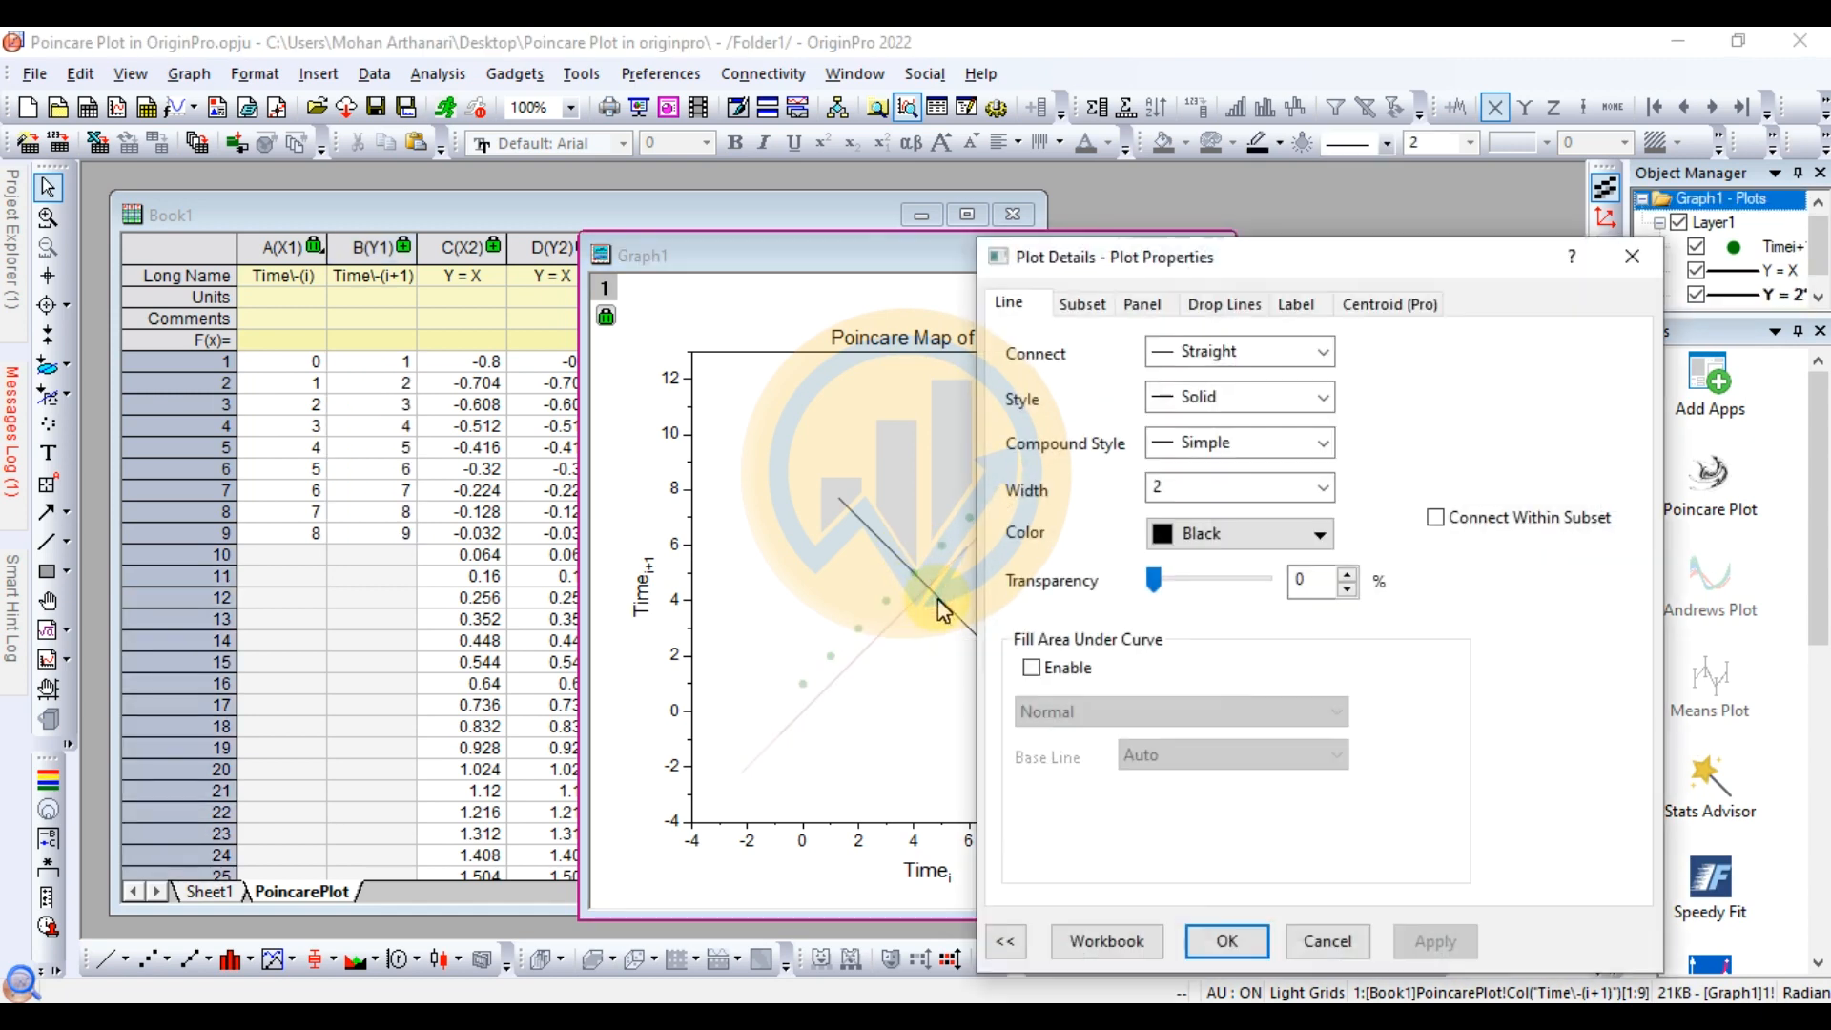
click(1322, 487)
click(1301, 633)
click(1435, 940)
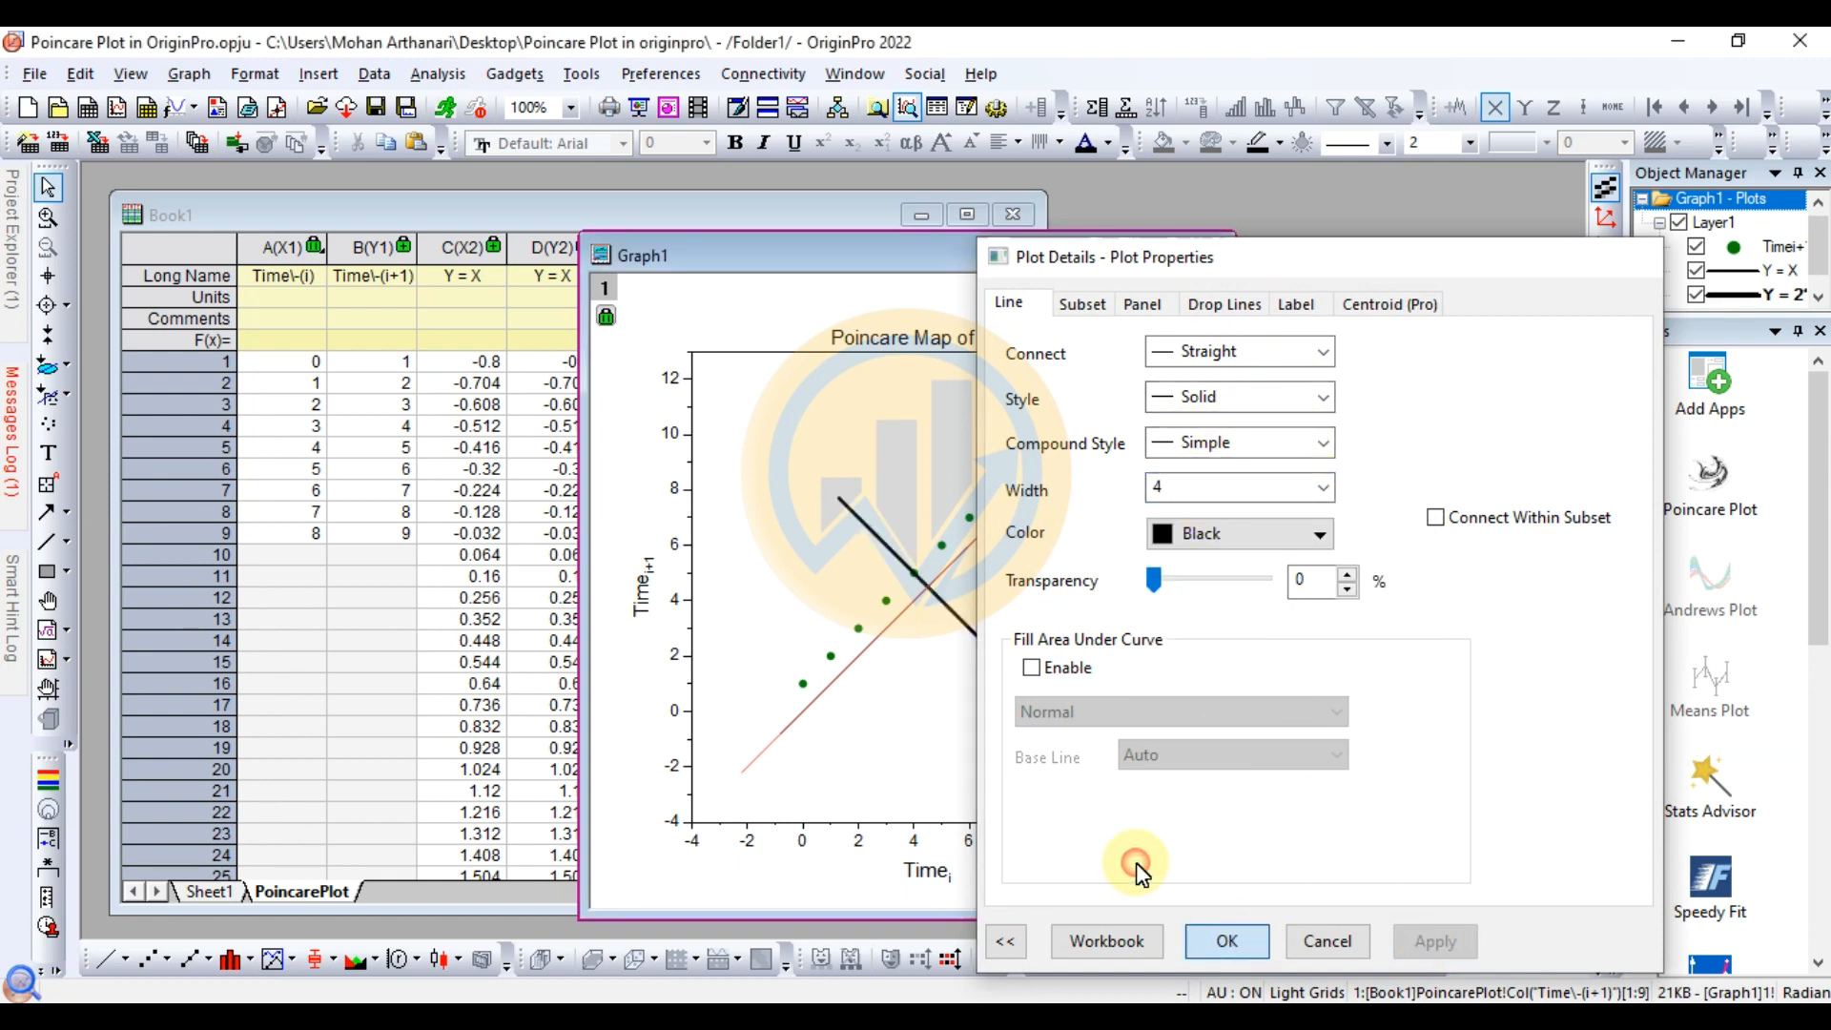
click(1211, 939)
Set the line width of the red Pred Confidence Ellipse curve to 4 in Plot Details and confirm
mouse_move(969, 625)
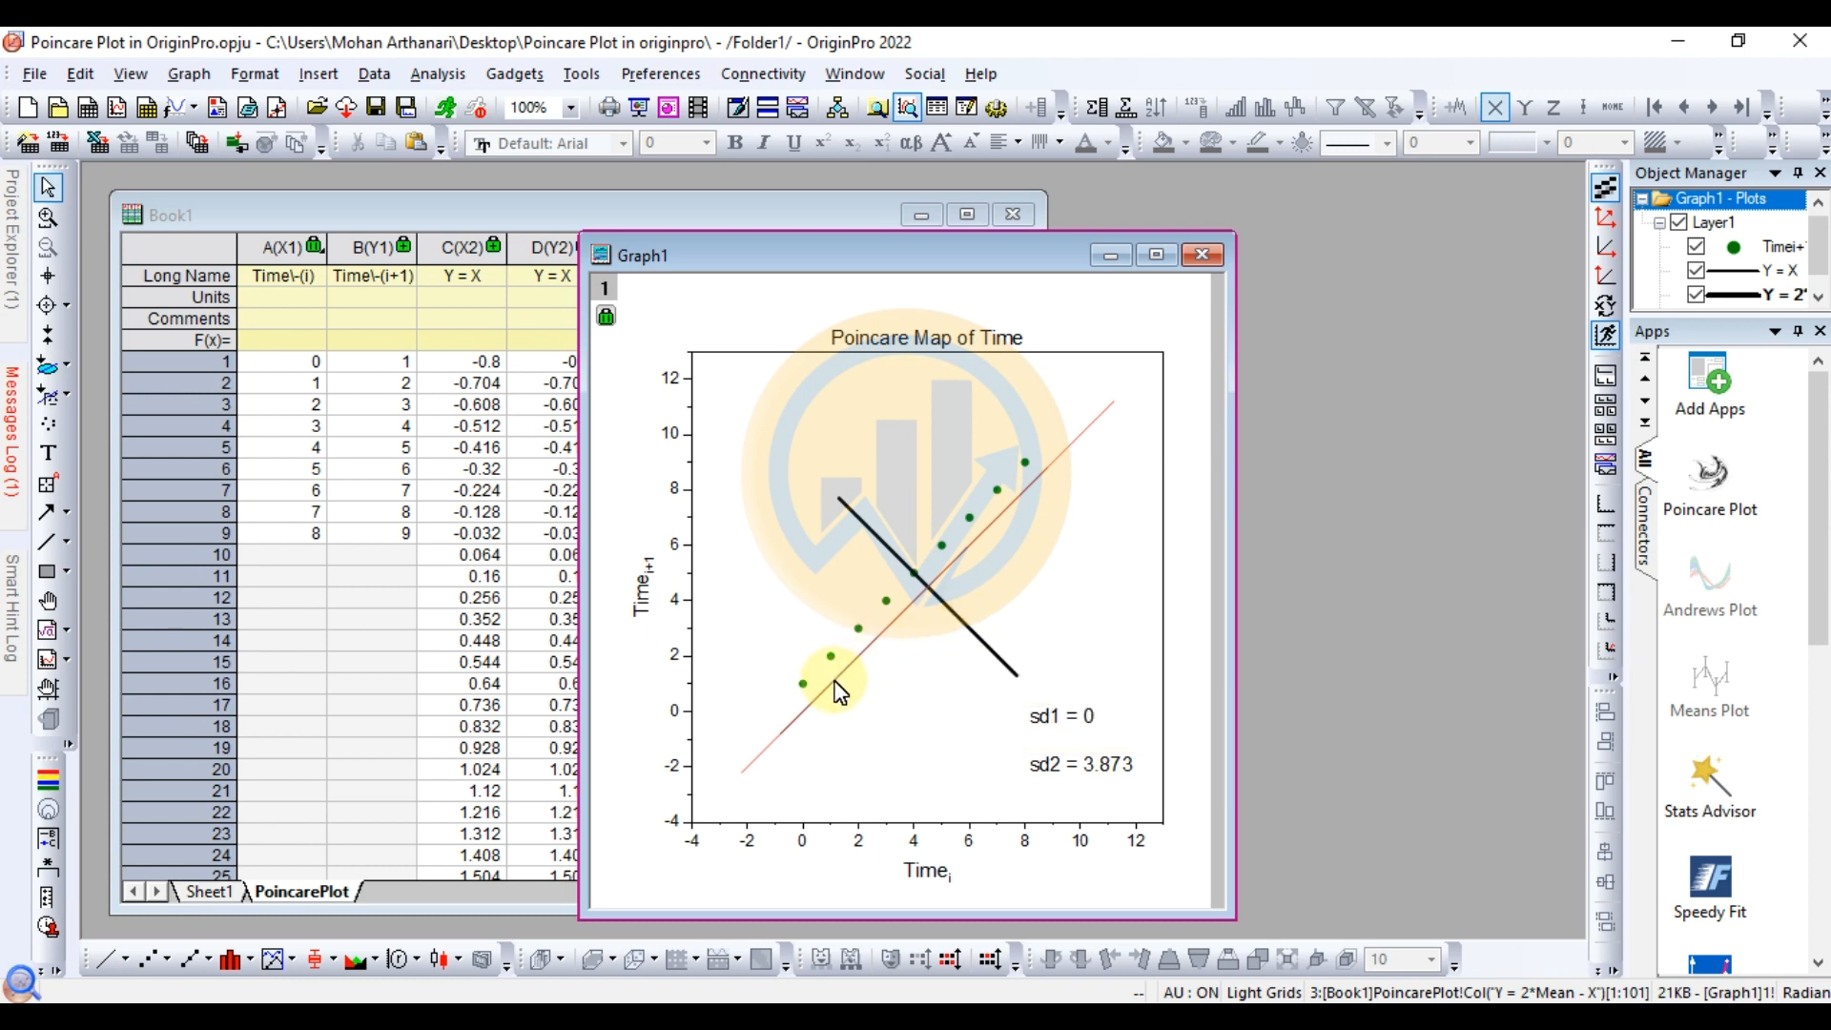
mouse_move(839, 691)
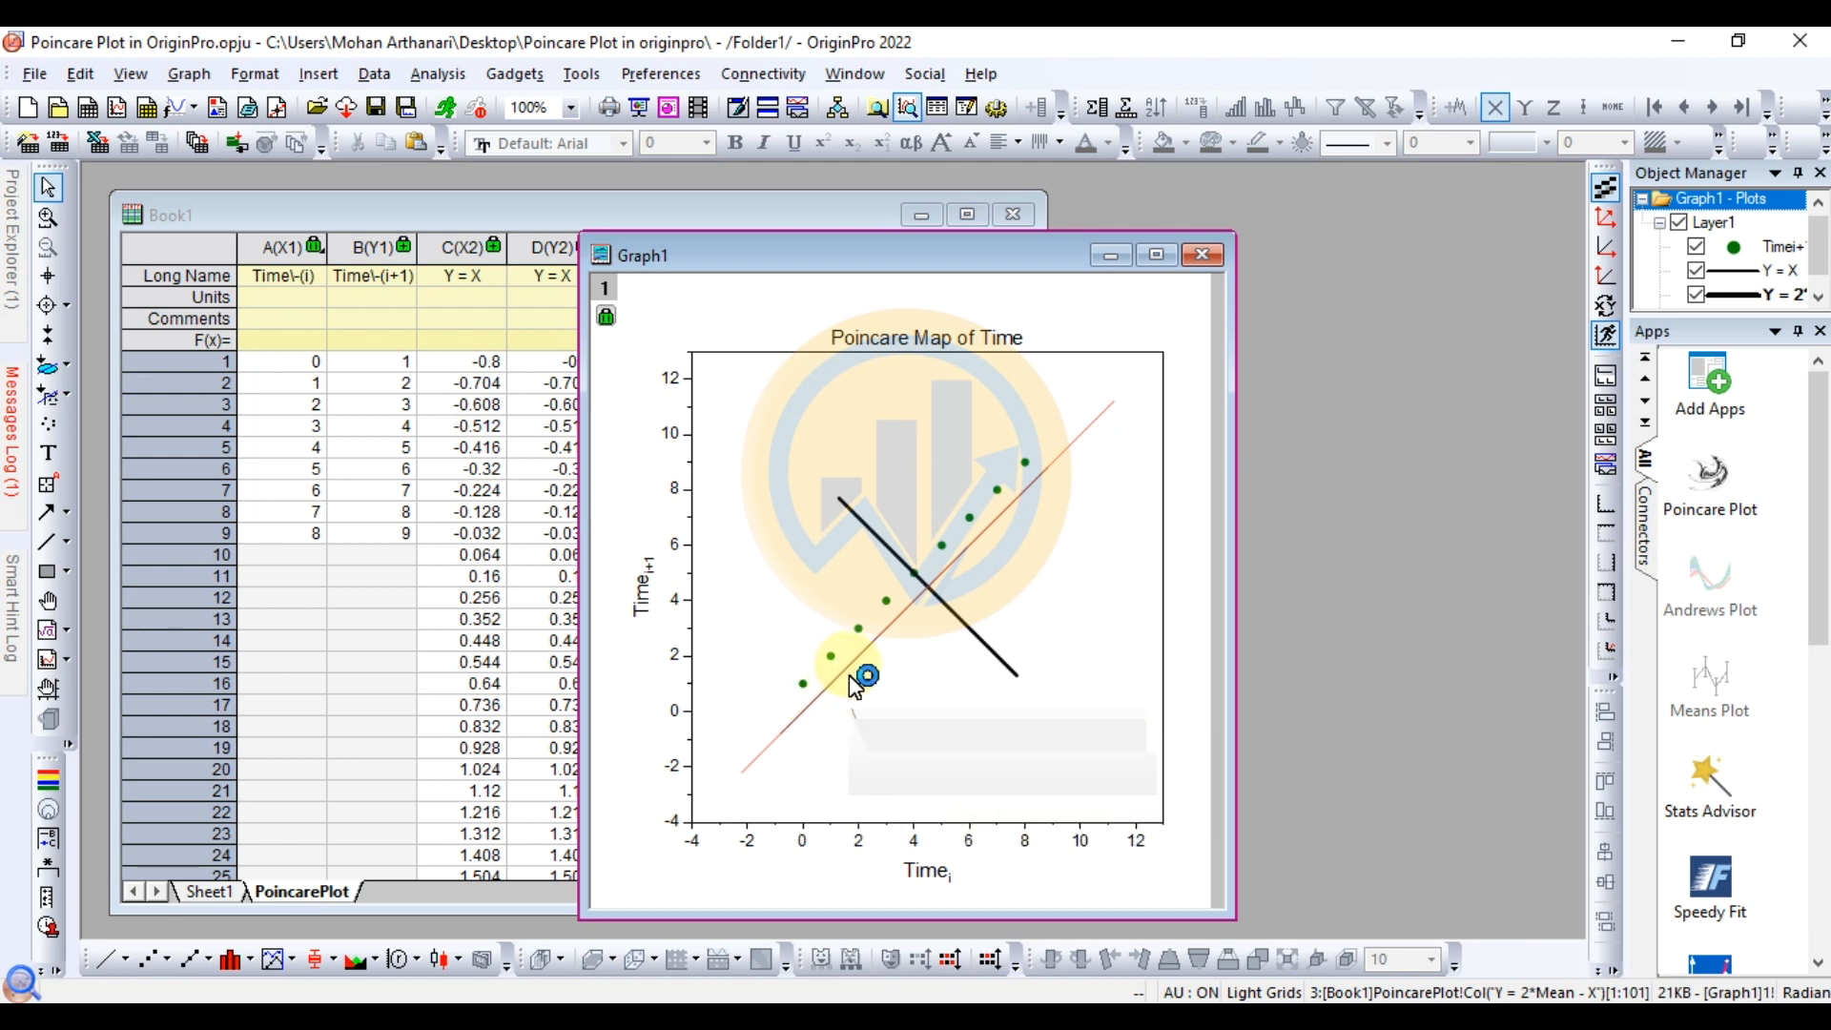
mouse_move(863, 649)
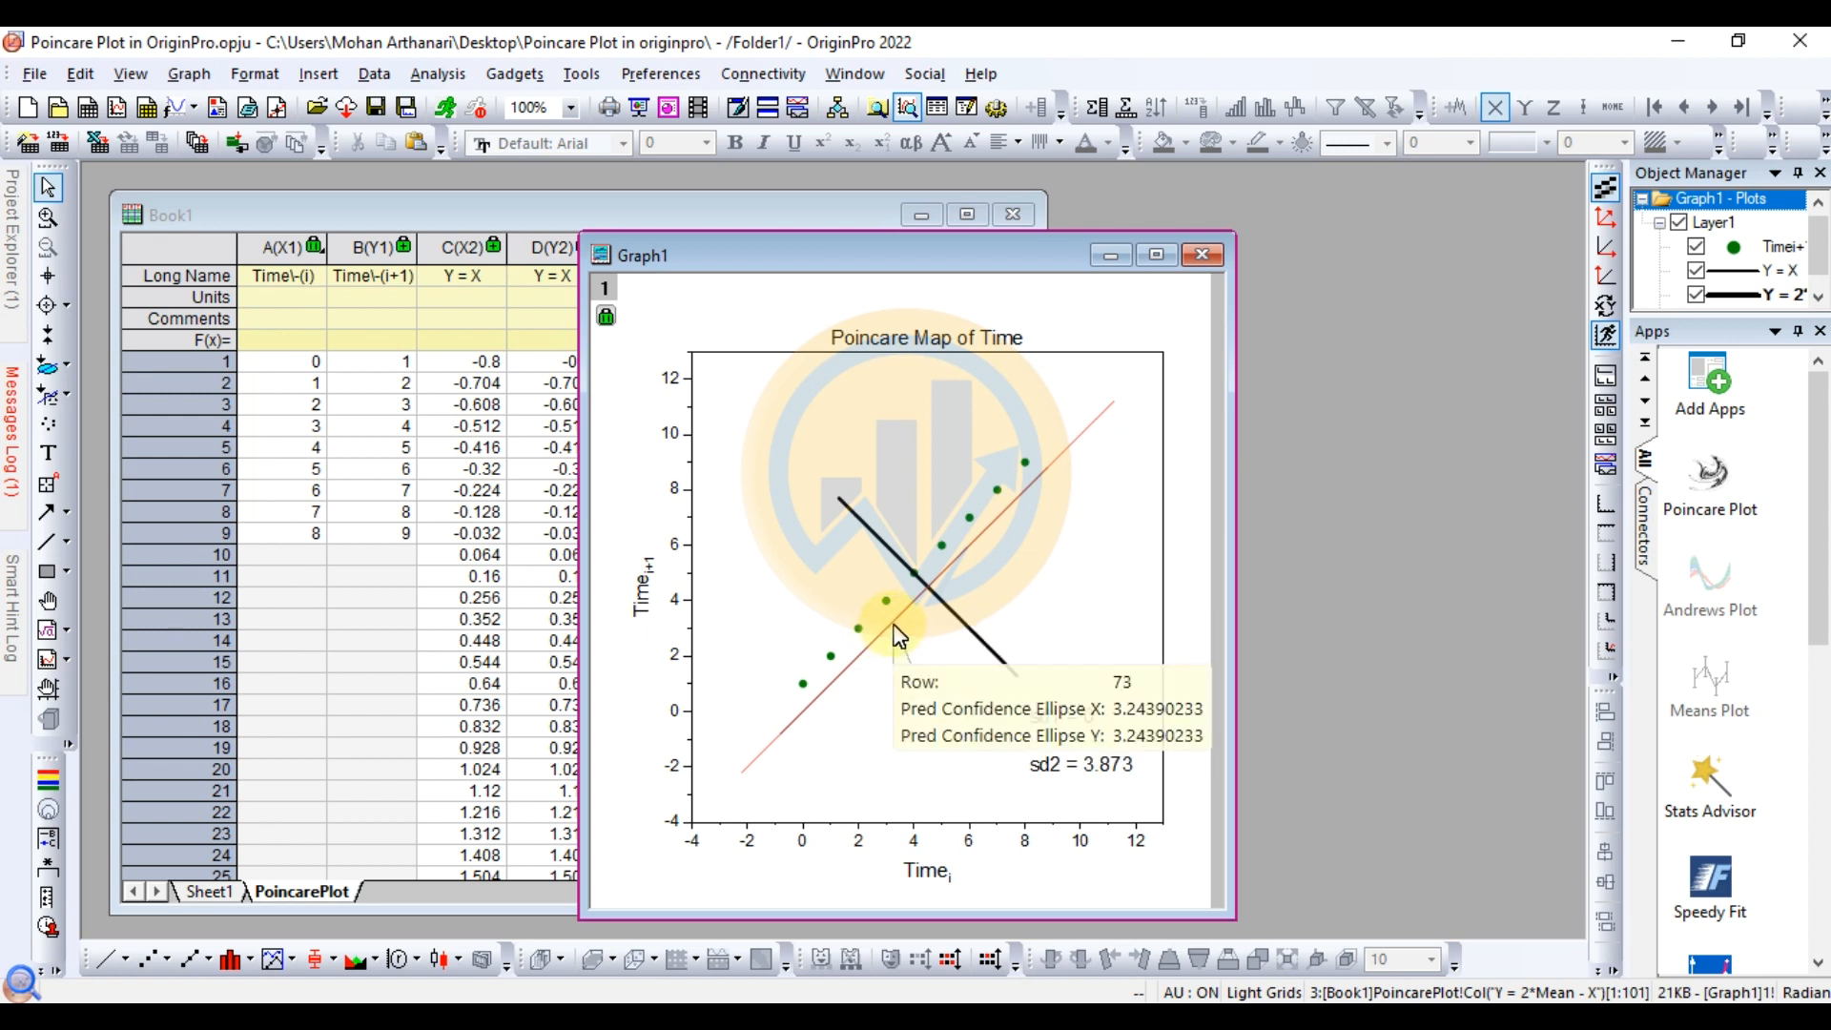
mouse_move(959, 558)
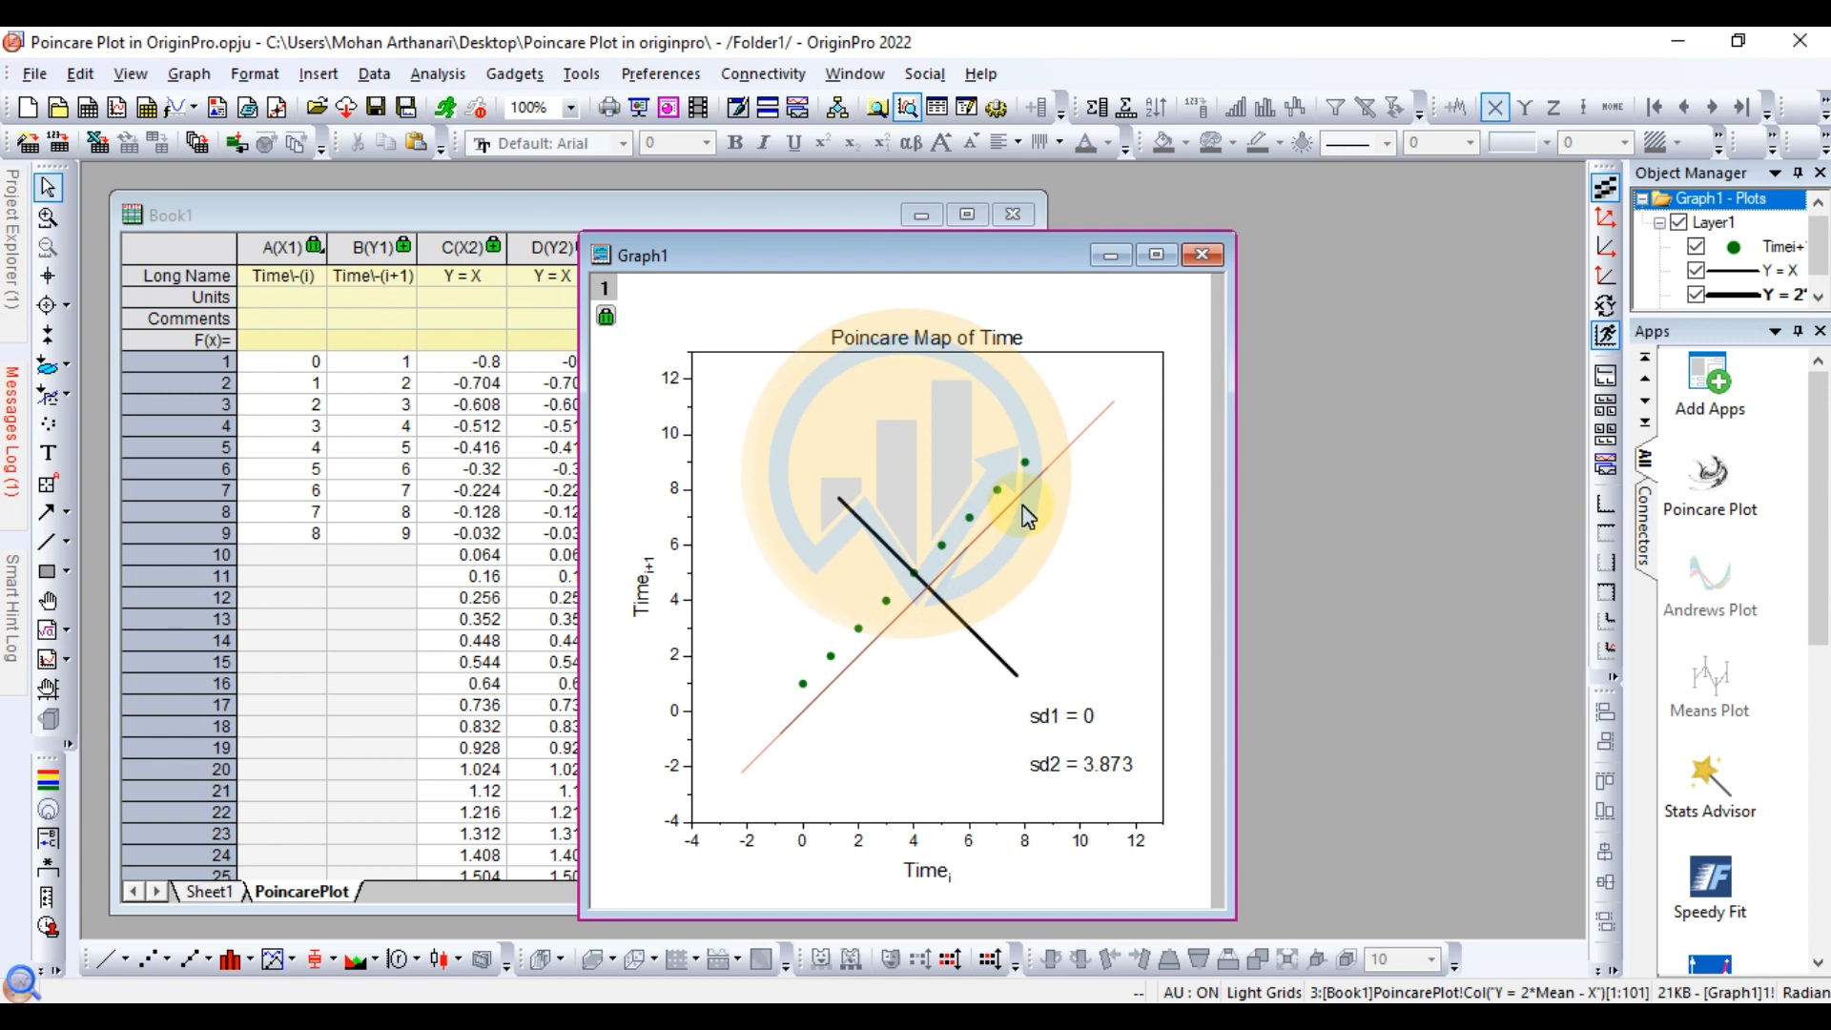
mouse_move(1026, 502)
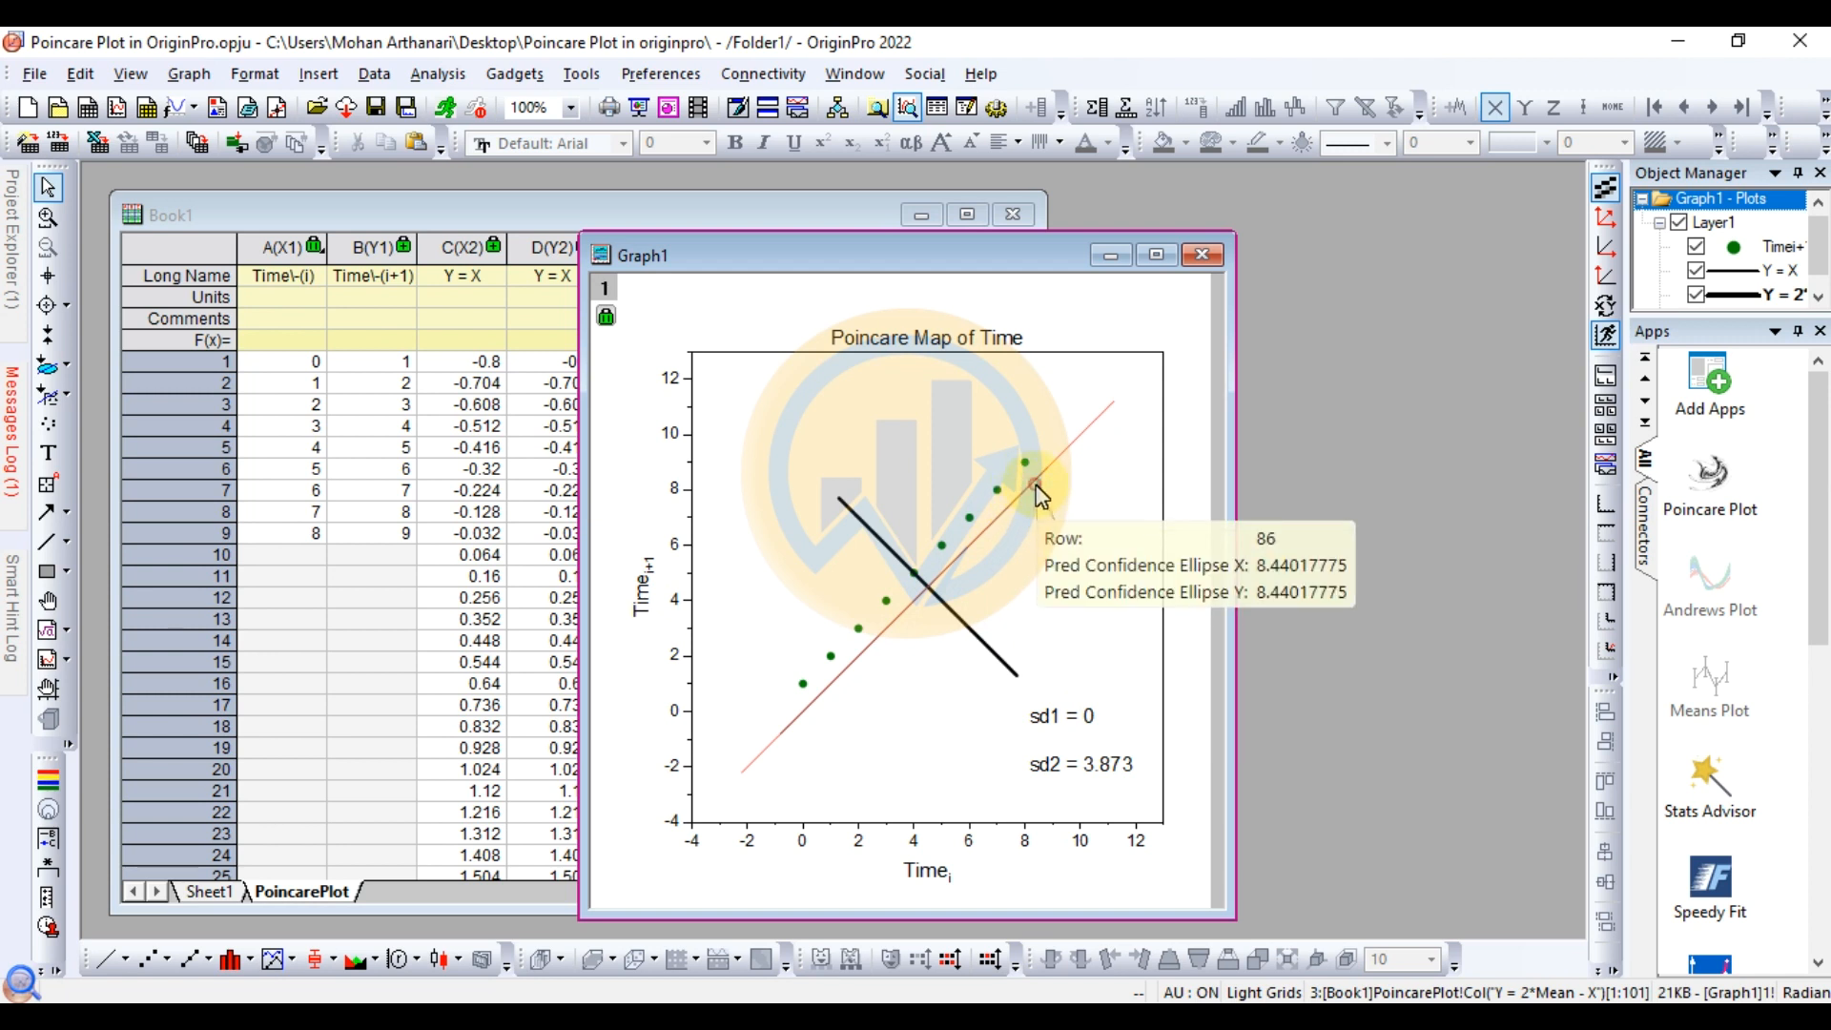
click(1036, 487)
double_click(1037, 486)
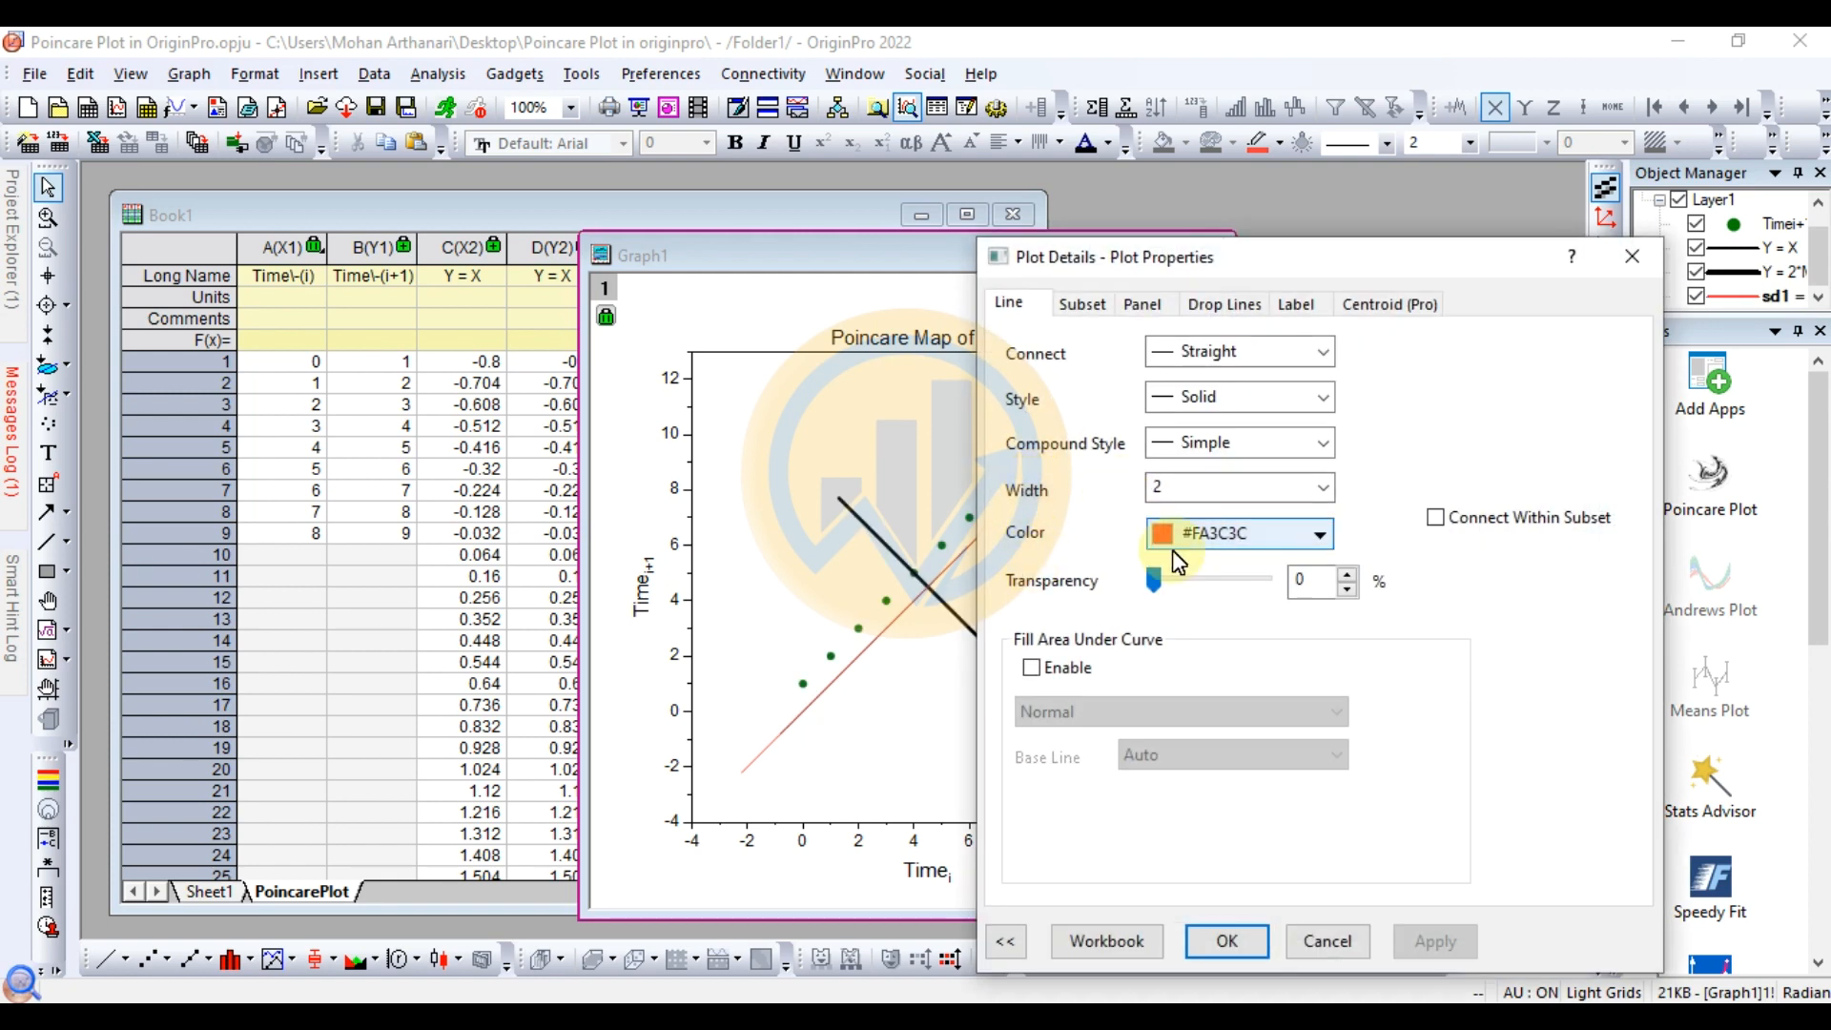
click(1324, 484)
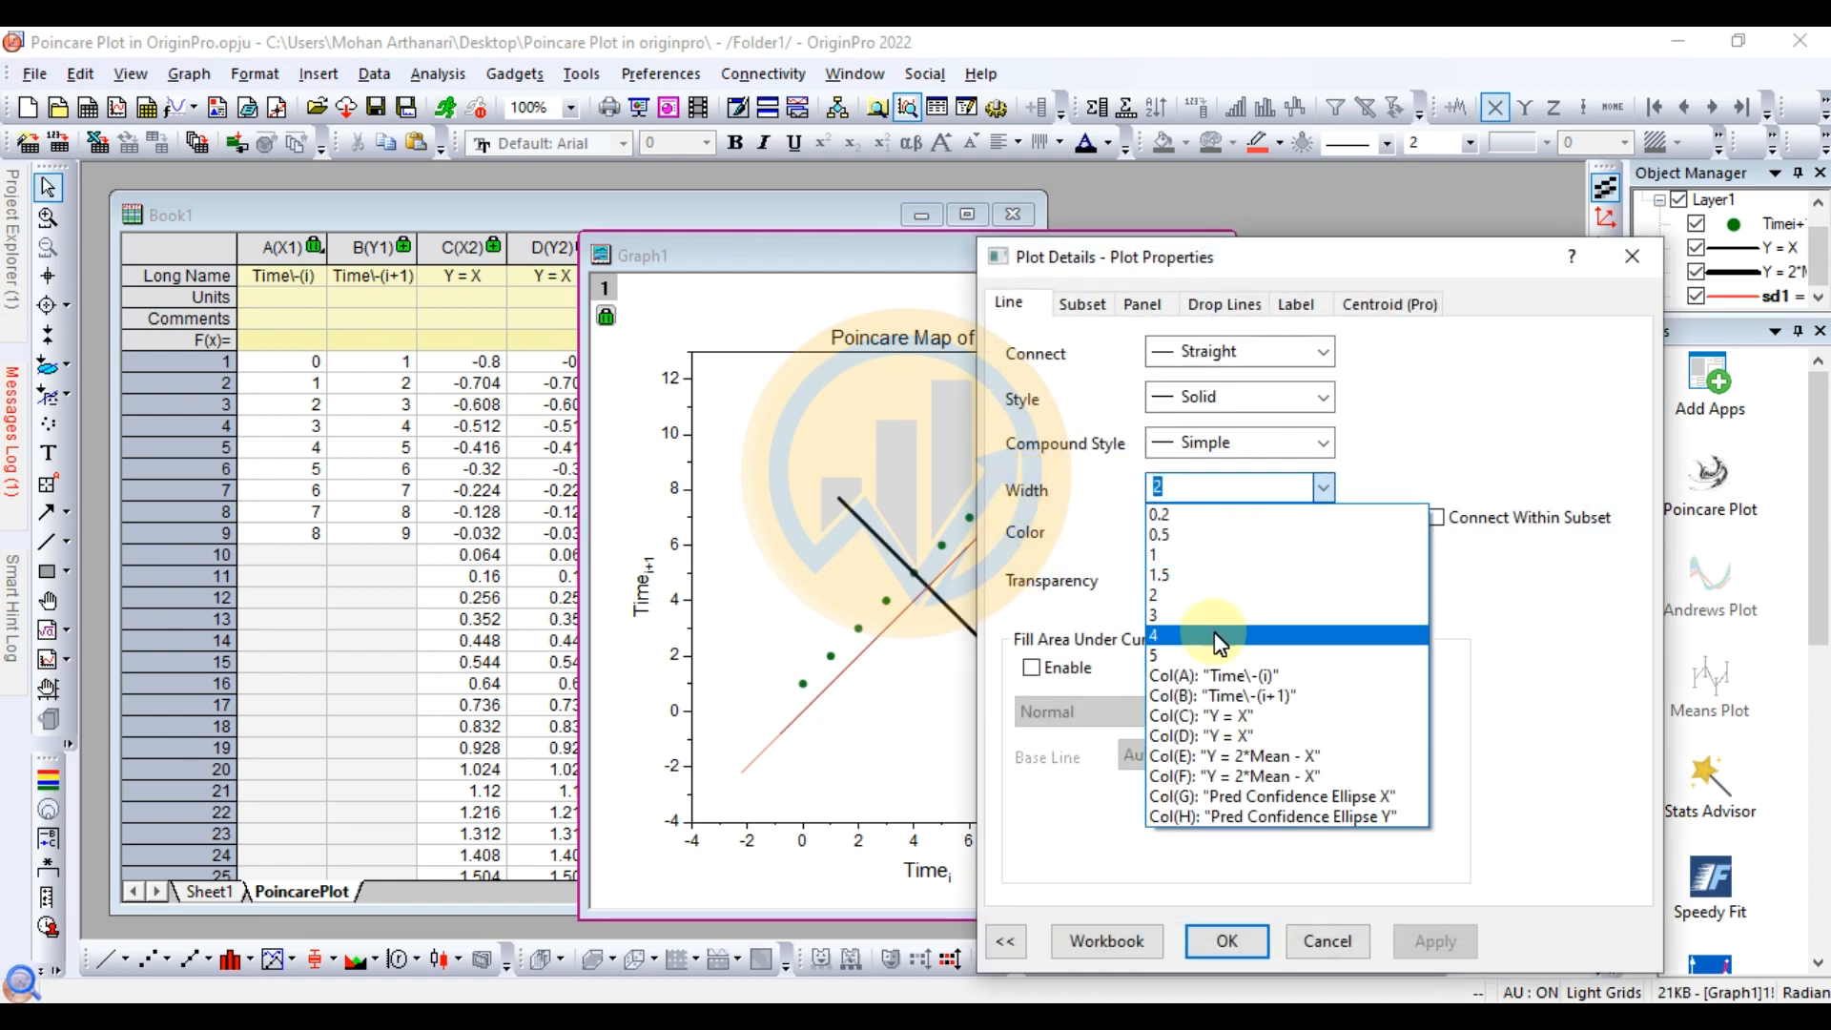
click(1240, 641)
click(1425, 944)
click(1225, 942)
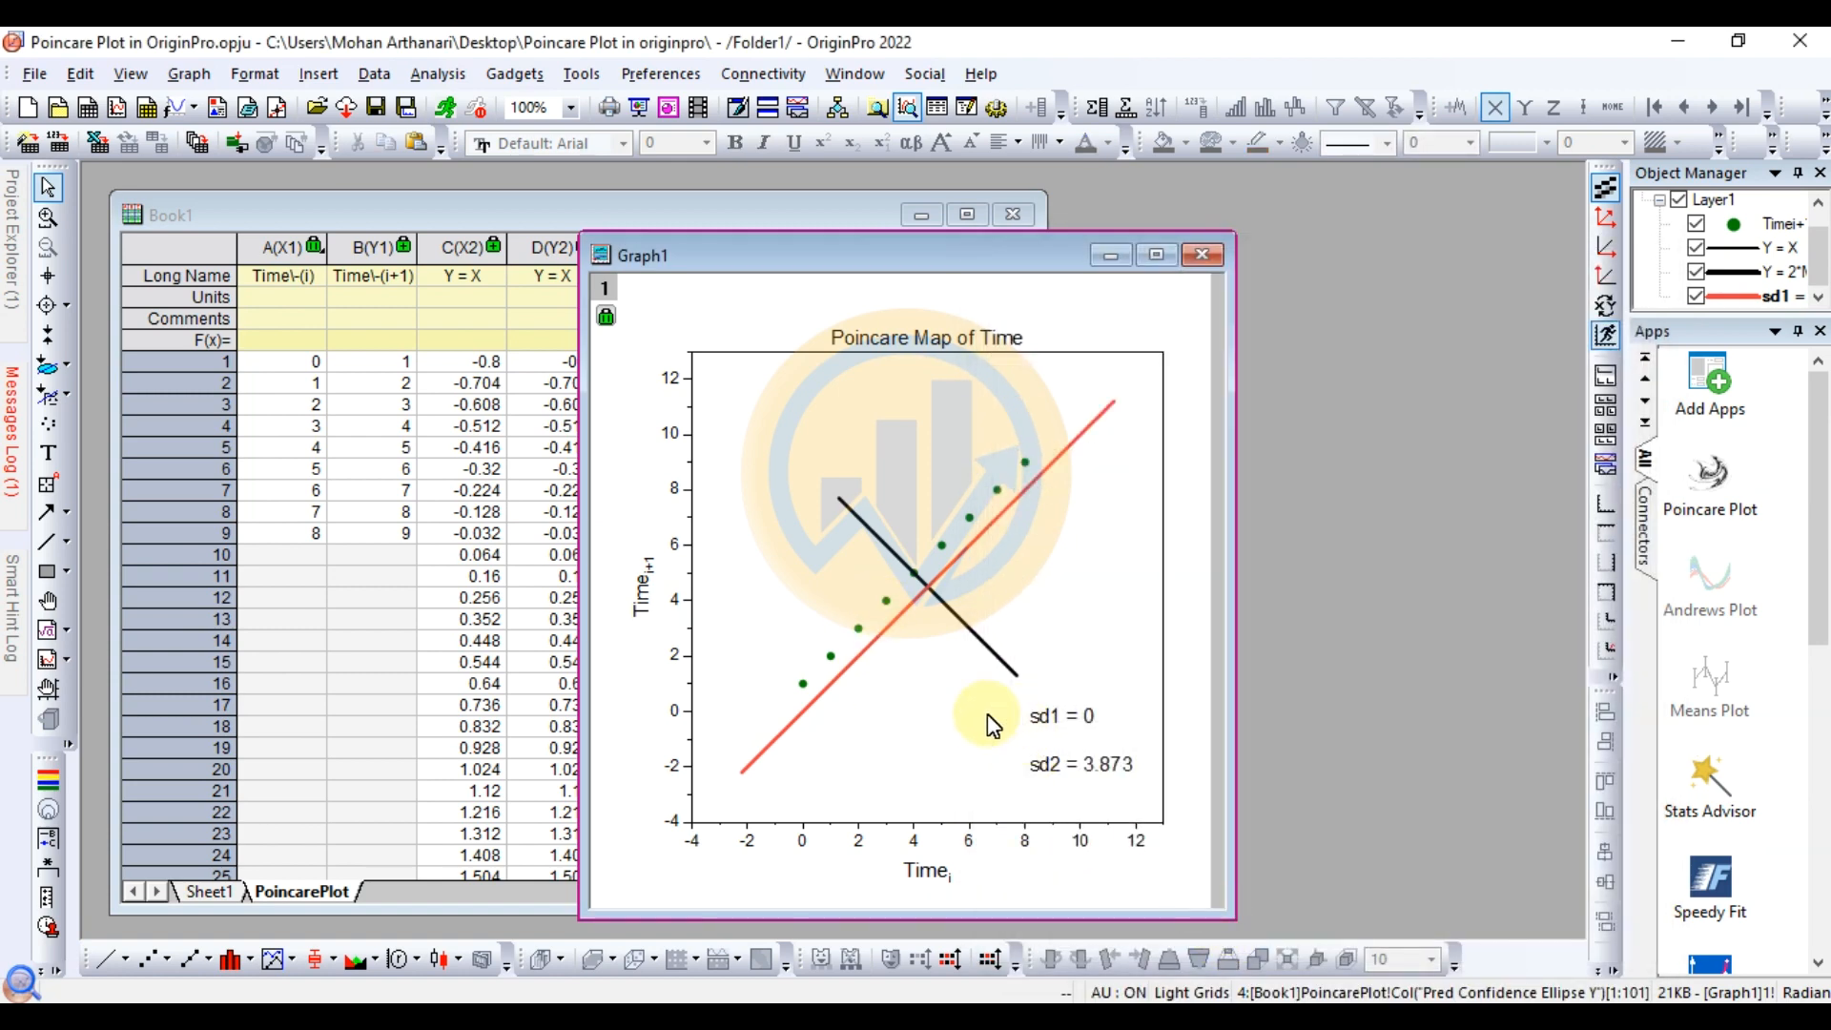
Change the font of the graph title, the sd1/sd2 label and both axis titles to Times New Roman
drag(661, 294, 1187, 875)
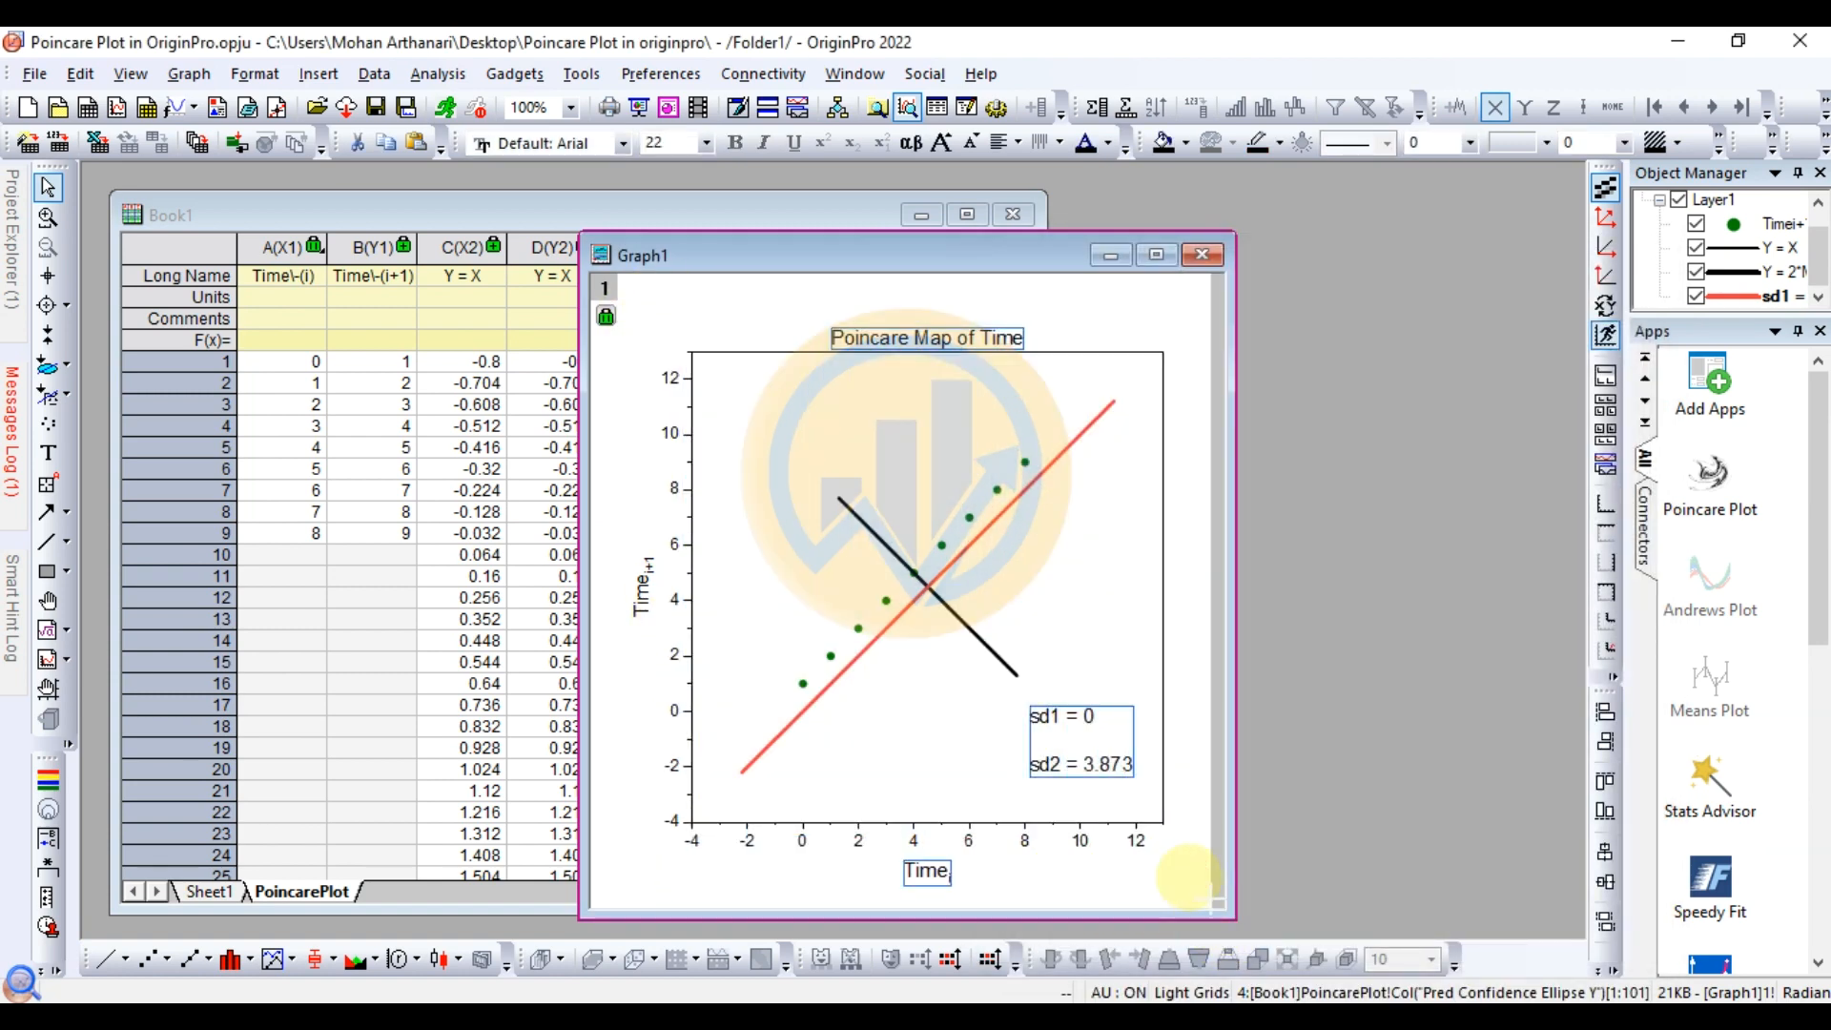
click(621, 143)
scroll(547, 242, up, 1)
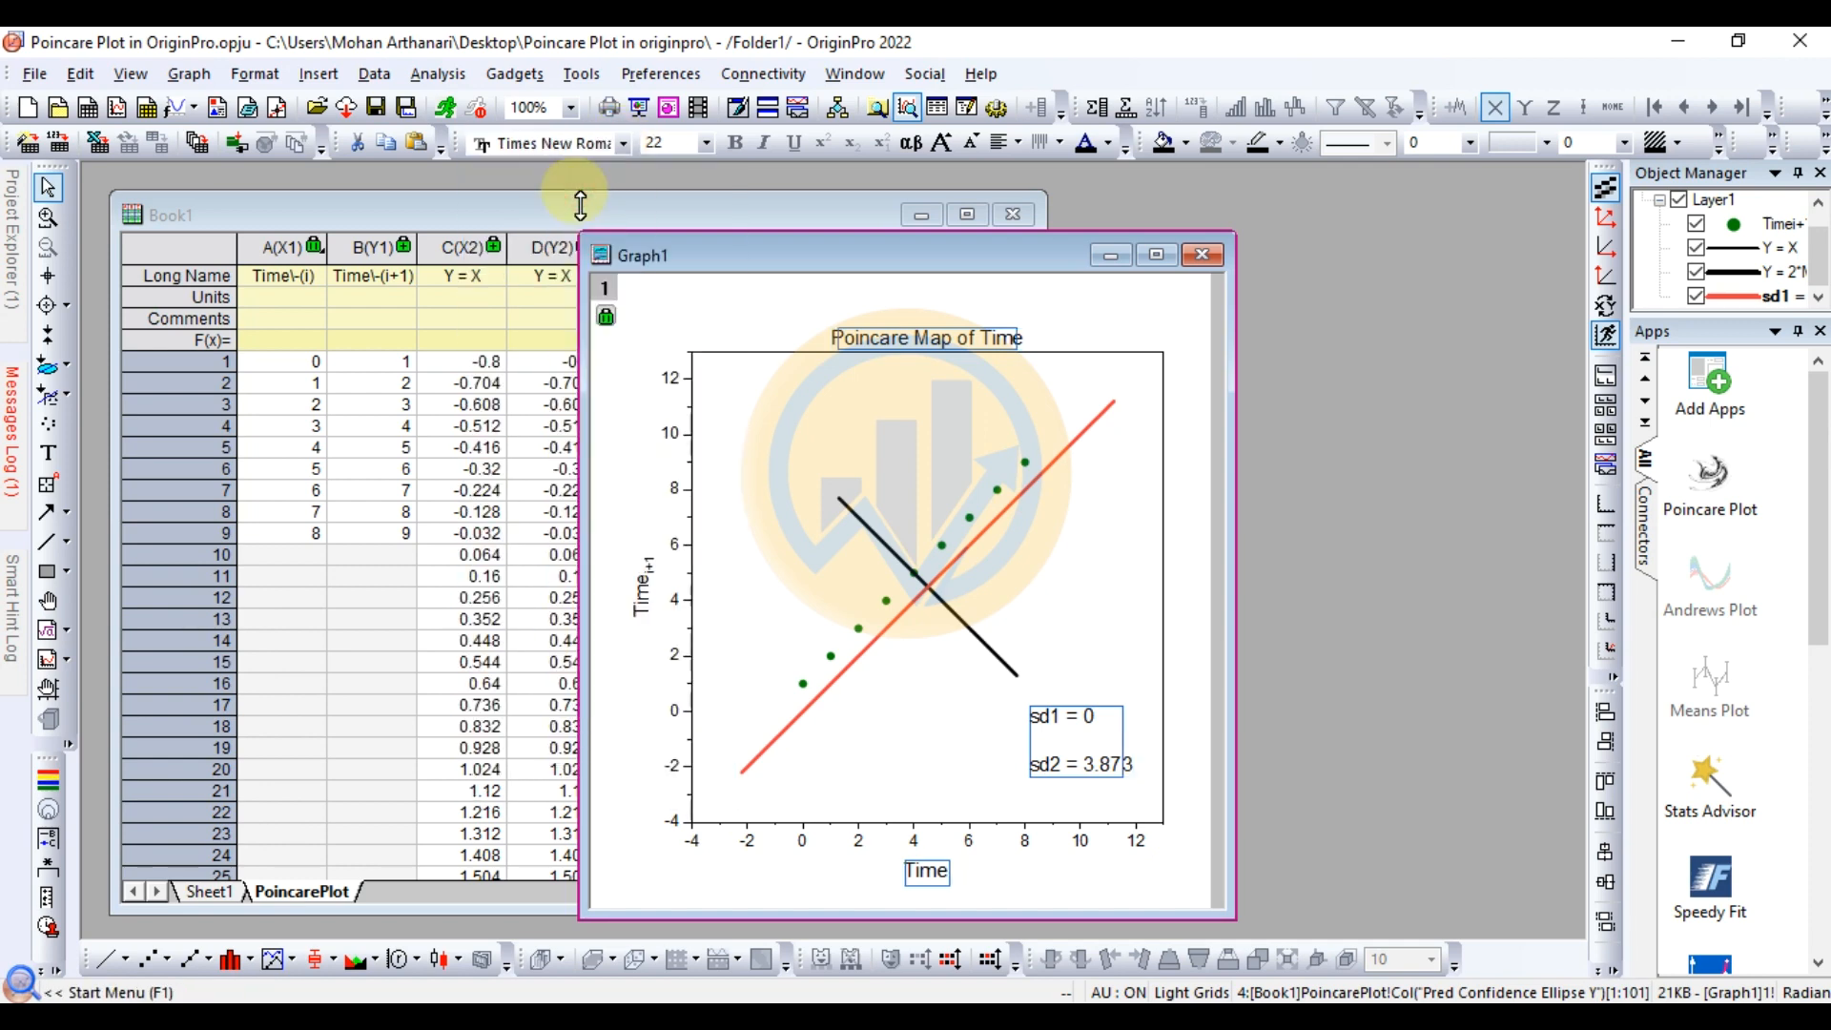
click(572, 189)
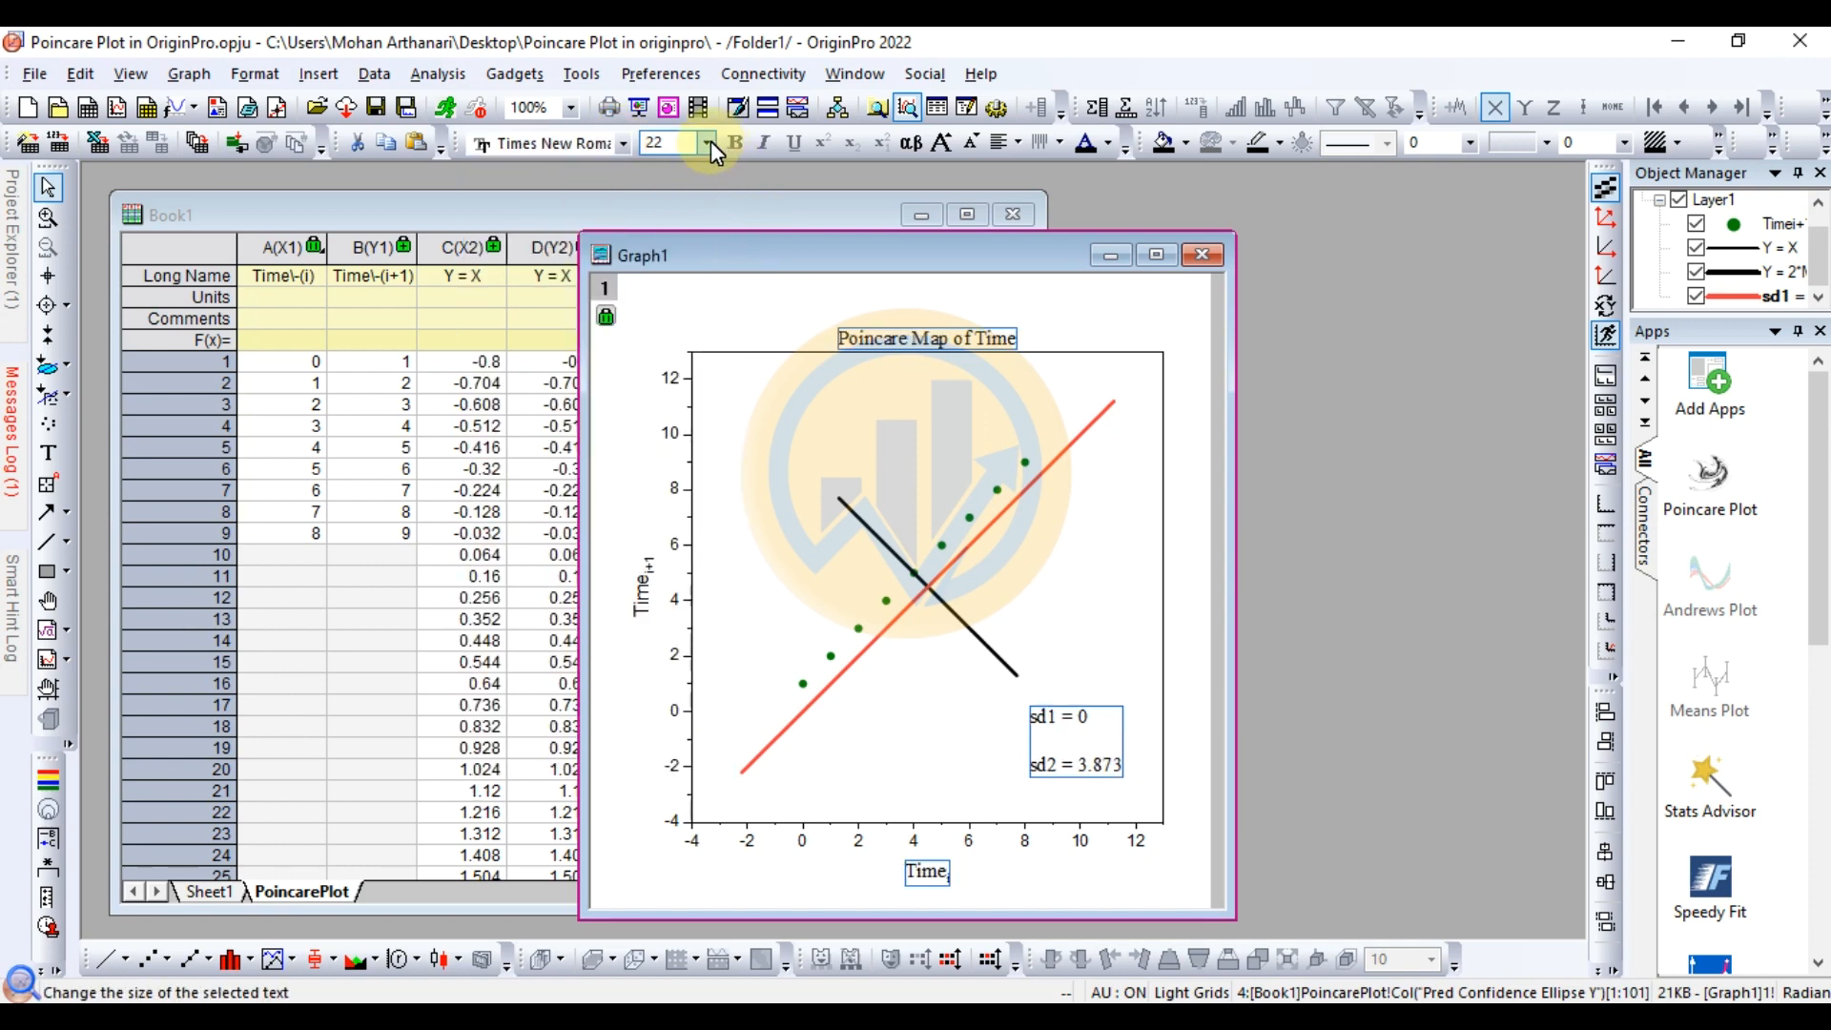
click(641, 601)
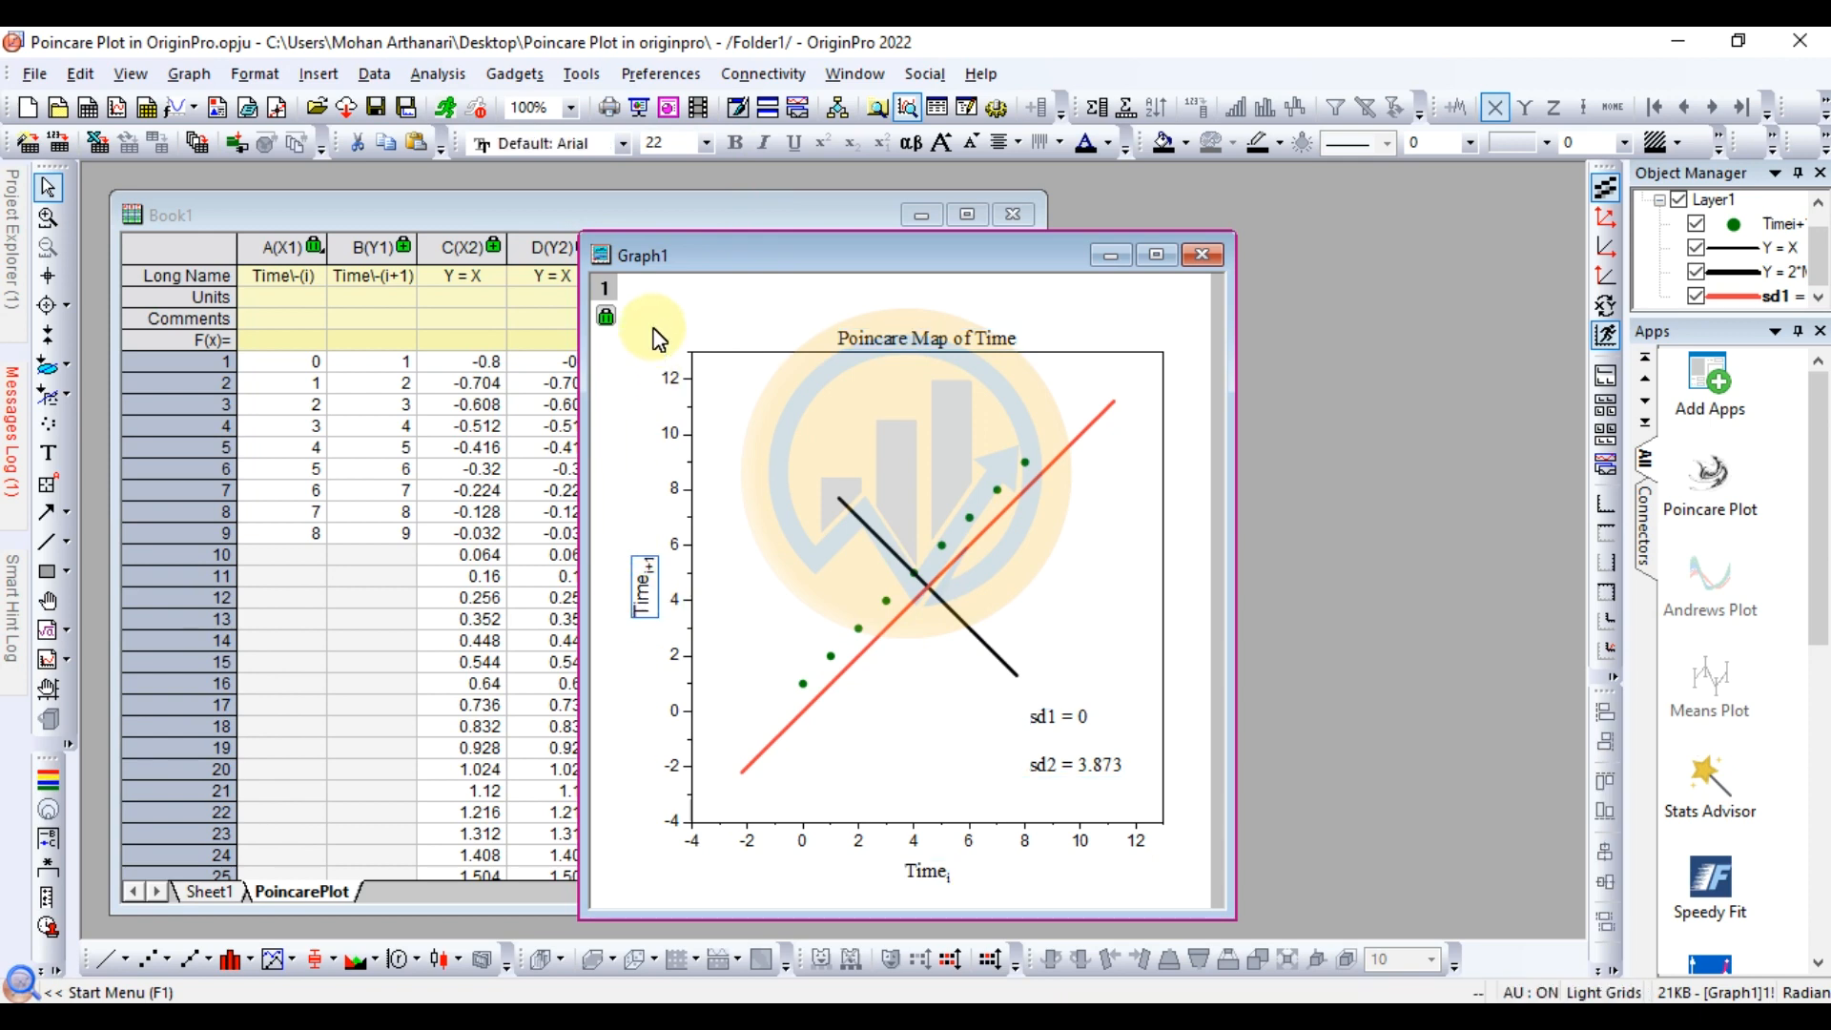
click(622, 144)
scroll(591, 211, up, 2)
click(563, 192)
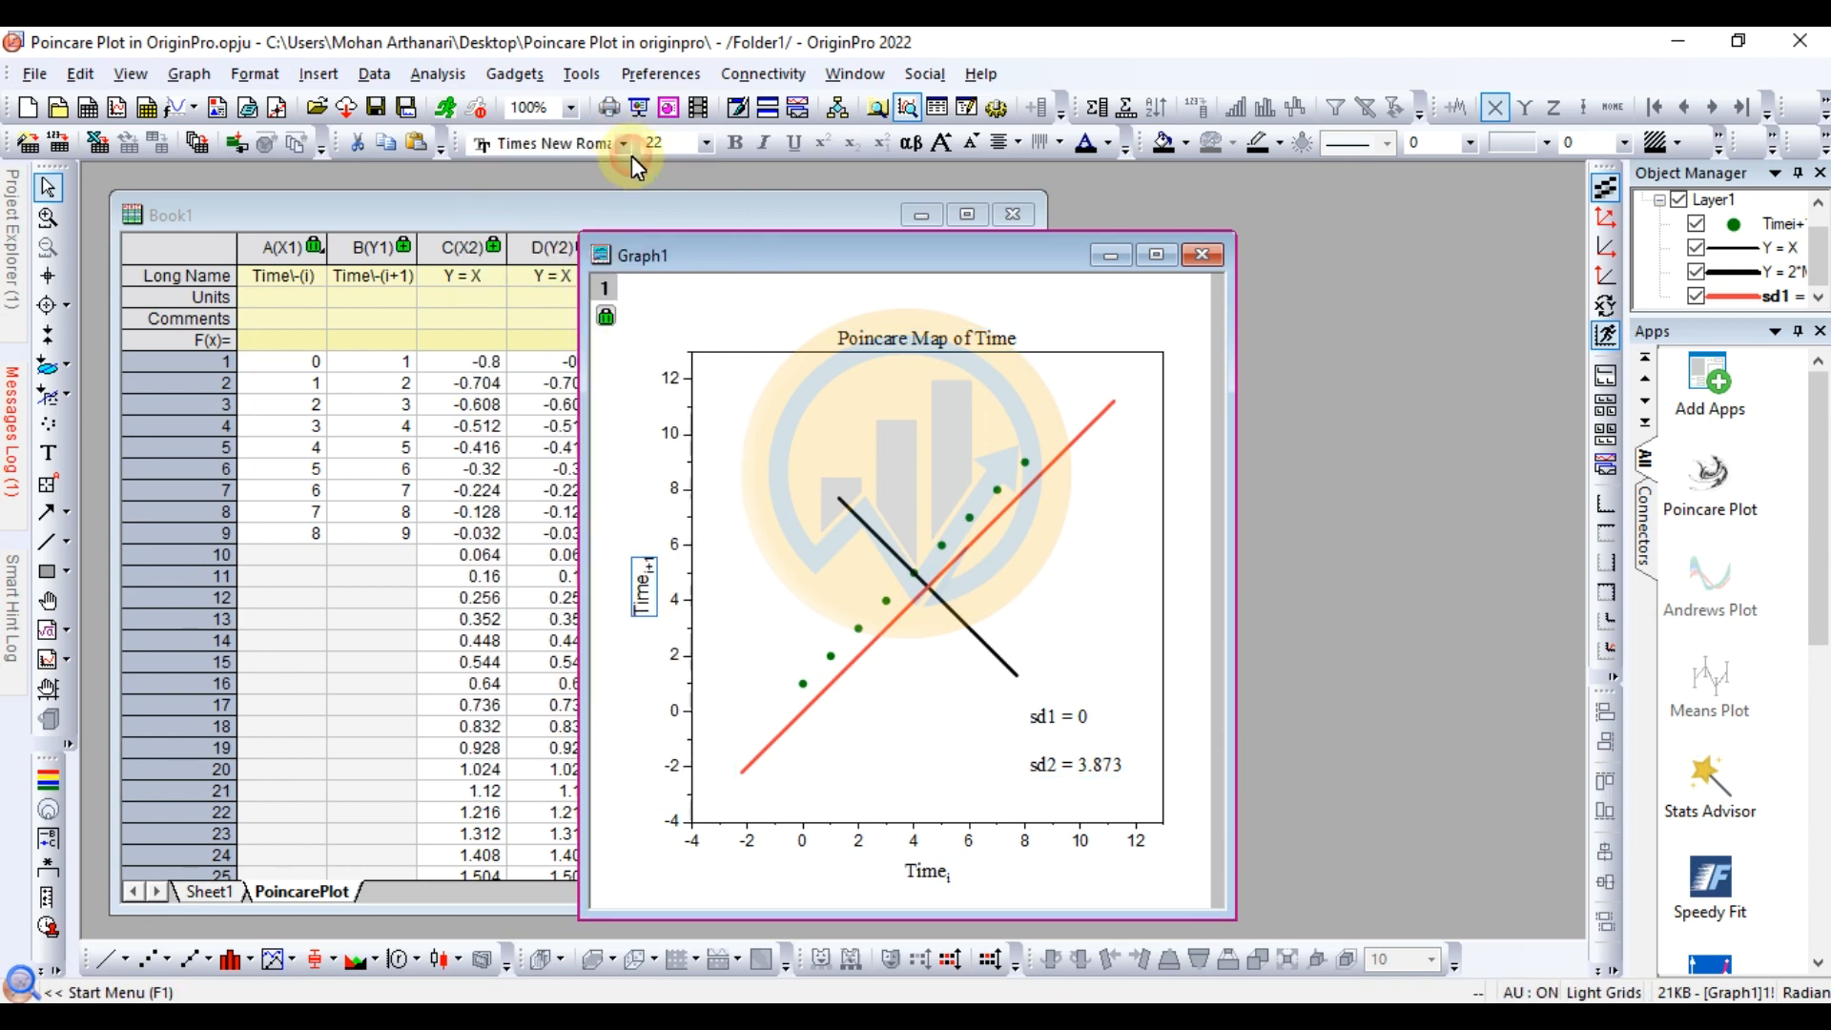
Format the Y axis tick labels in Times New Roman at size 22
click(674, 490)
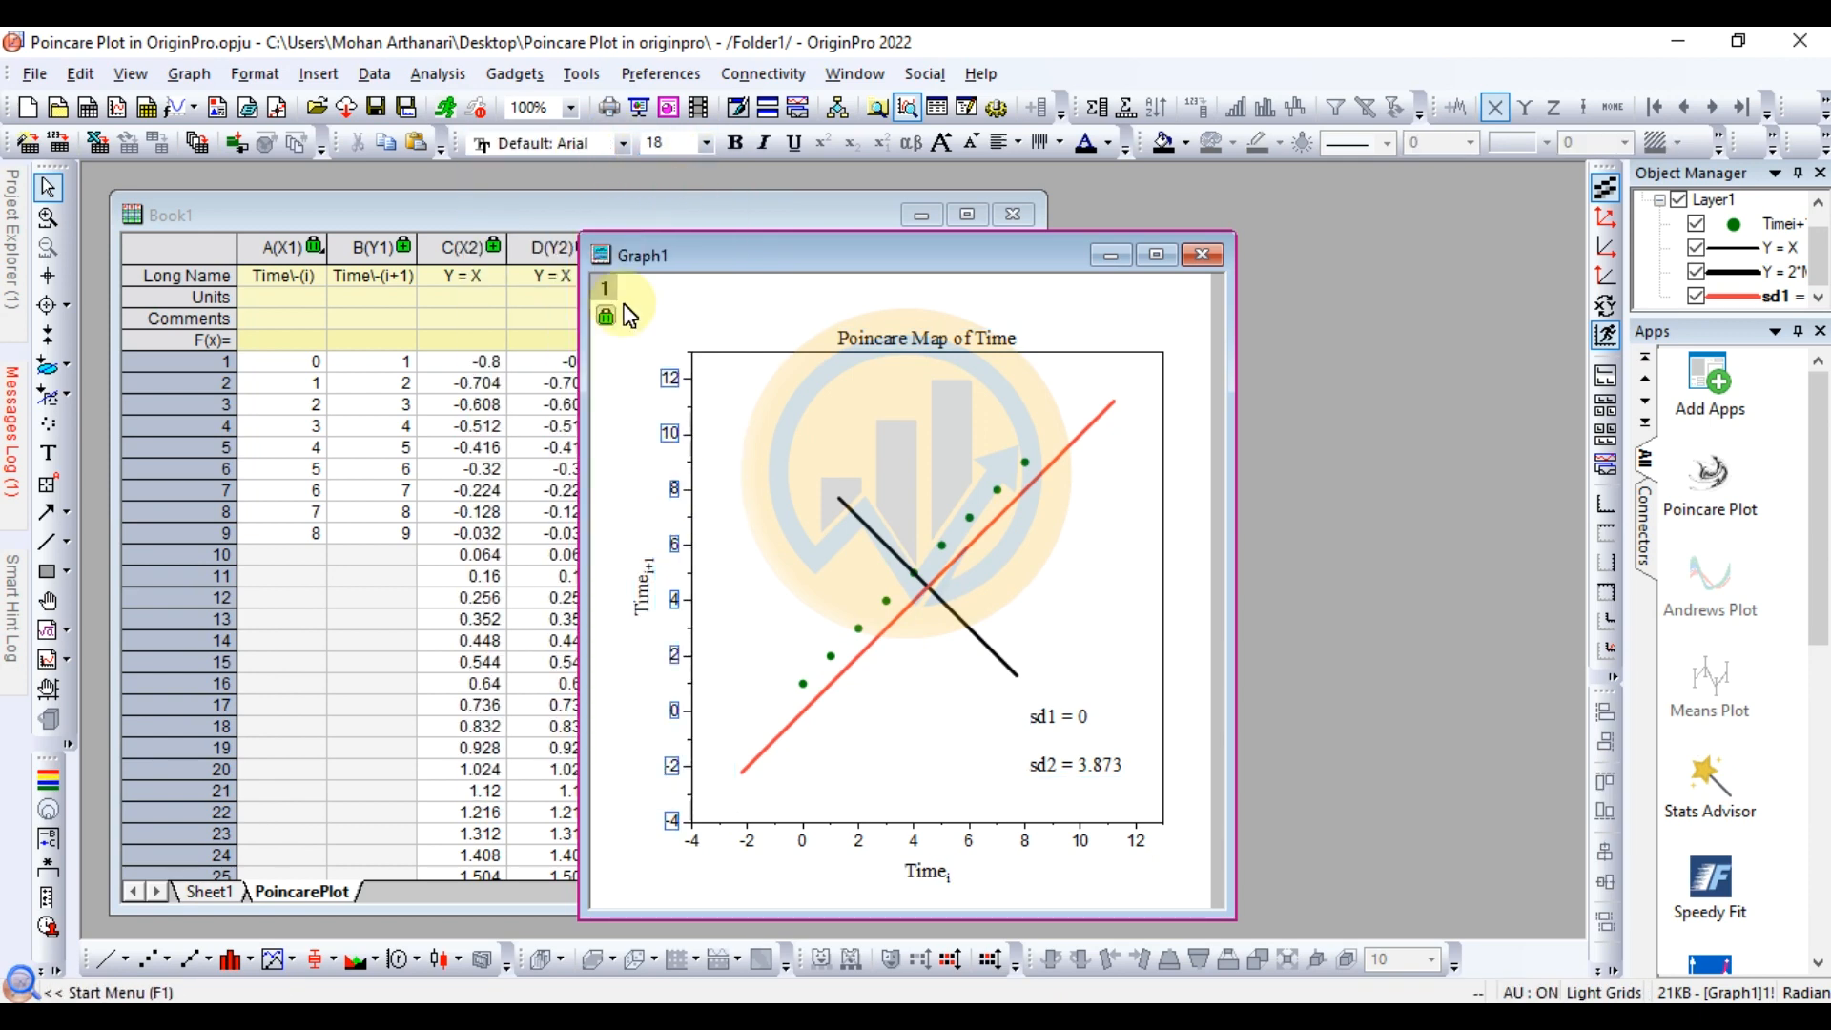
click(622, 144)
scroll(572, 286, up, 2)
click(636, 193)
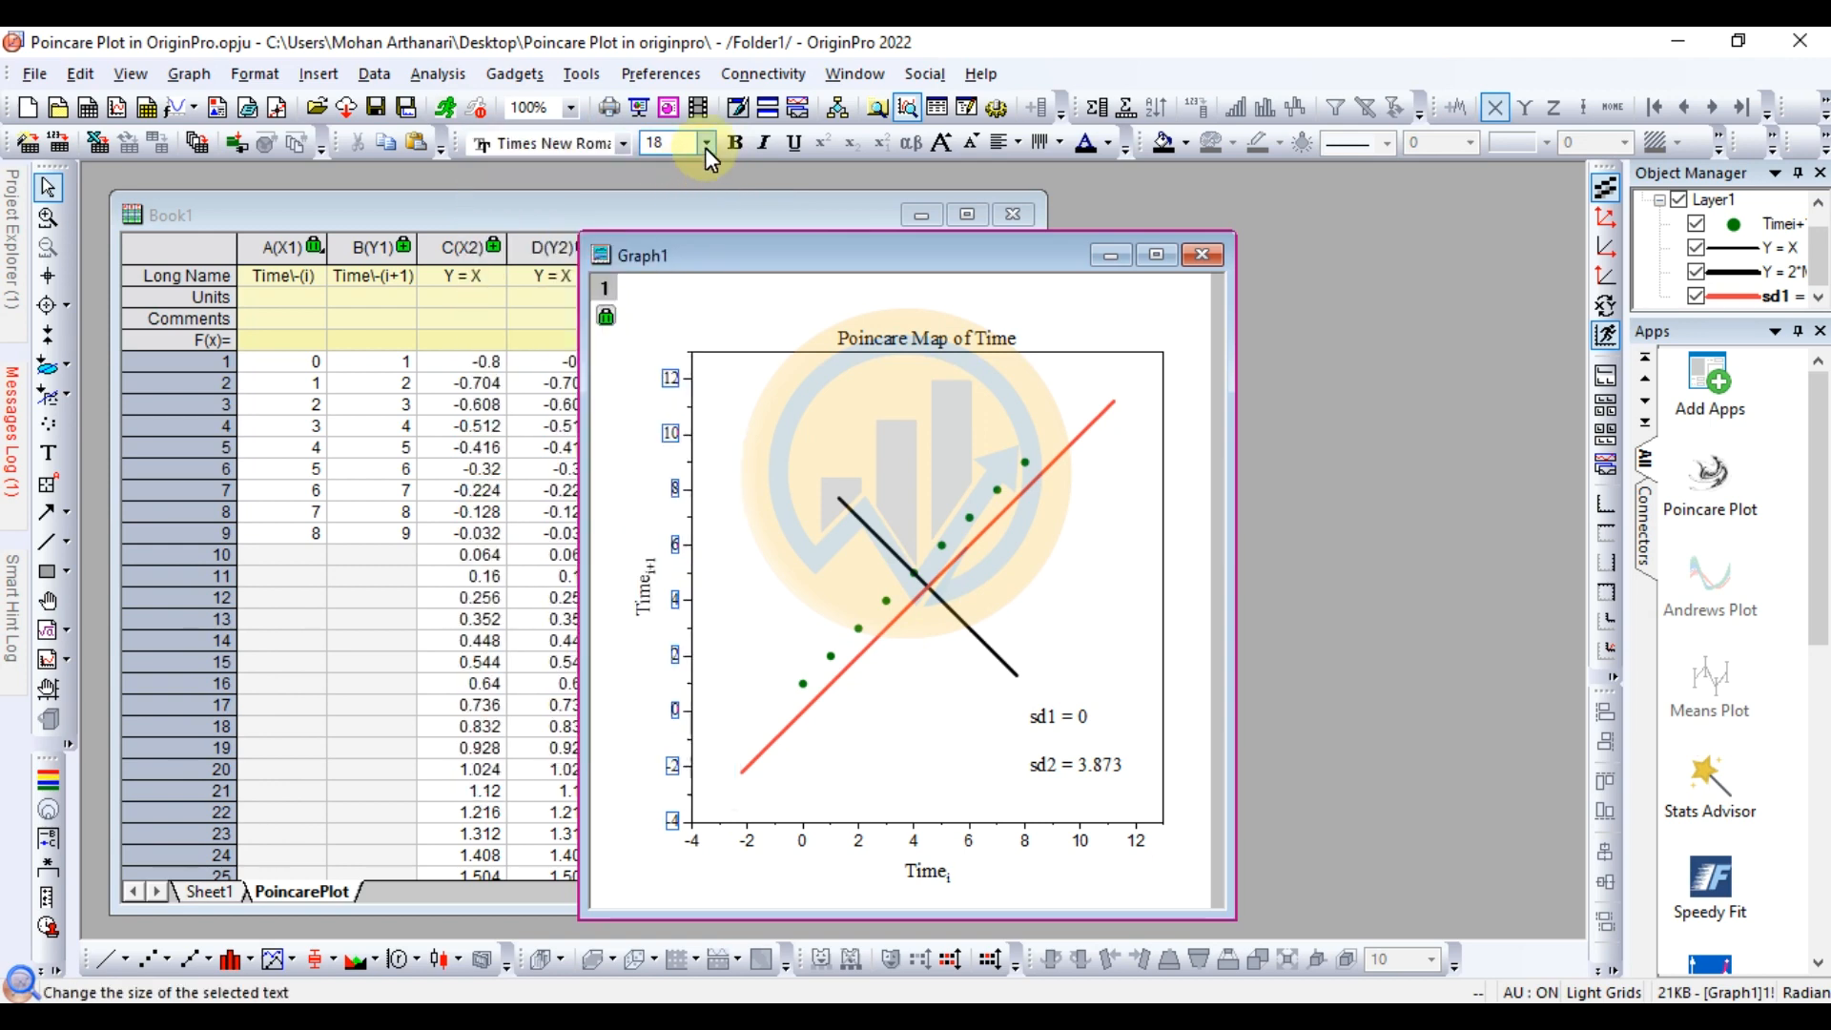
click(706, 144)
click(655, 336)
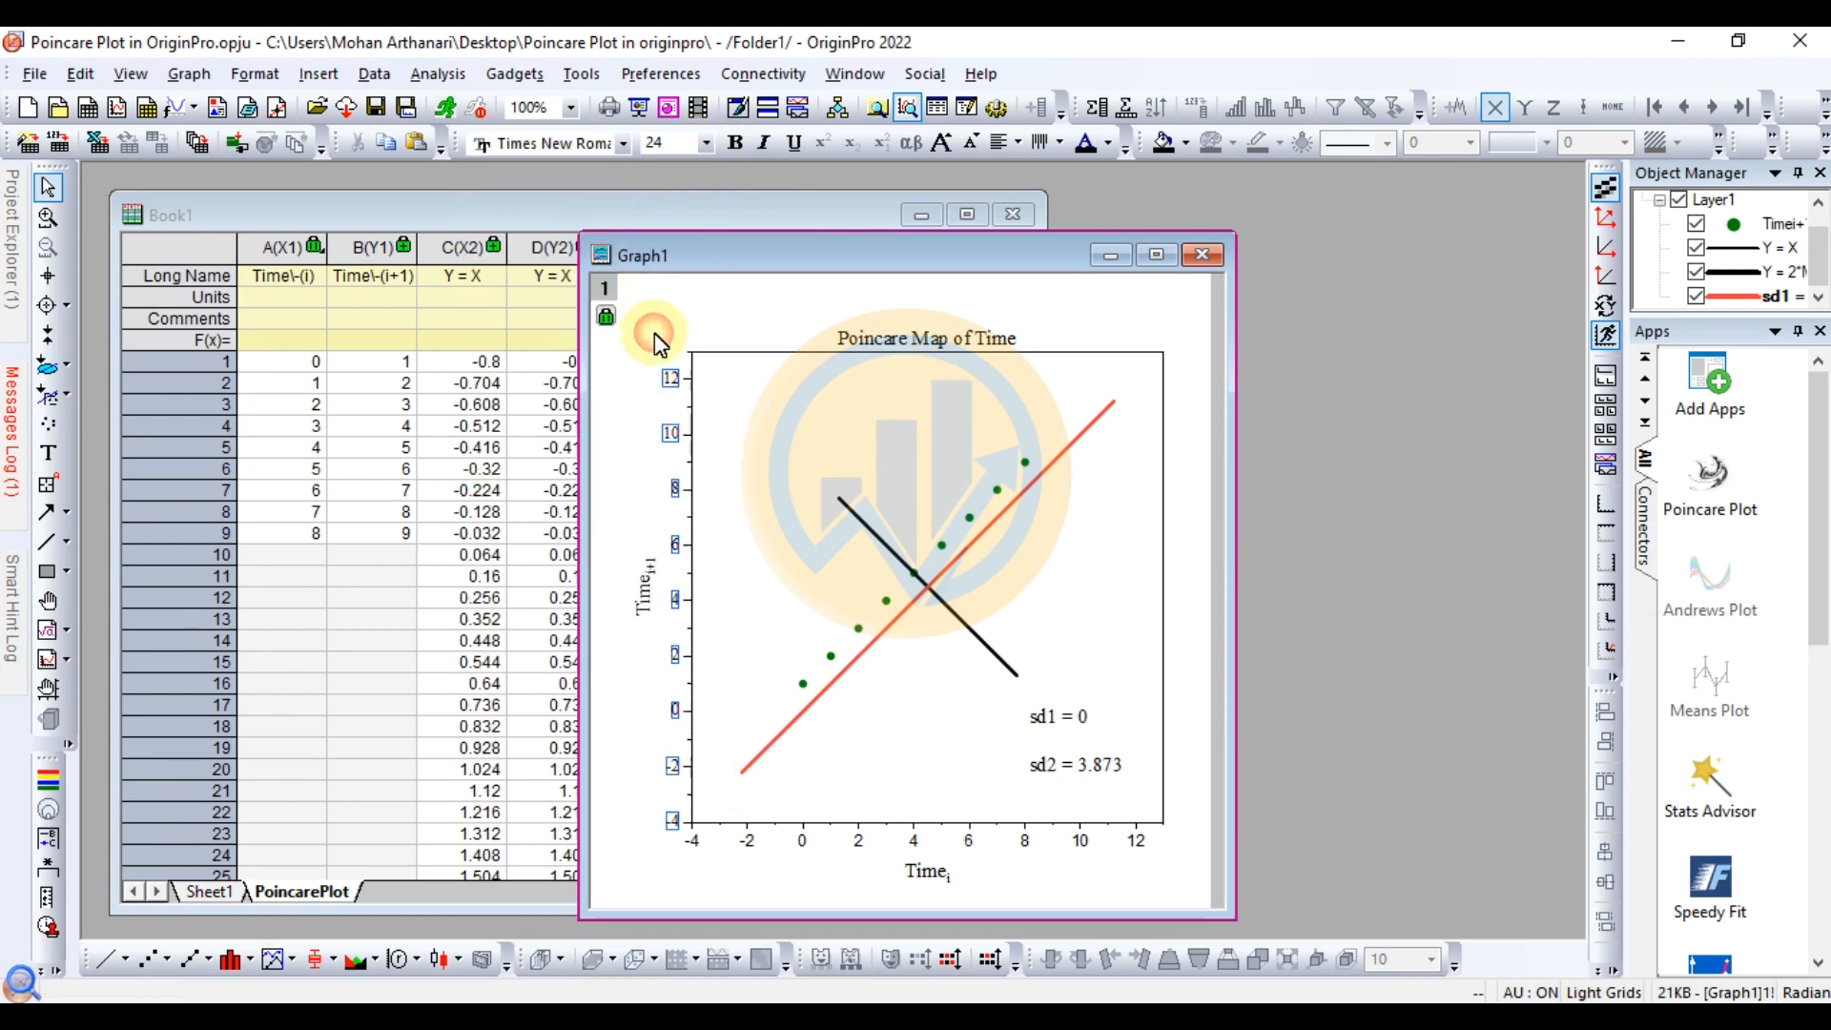
click(706, 144)
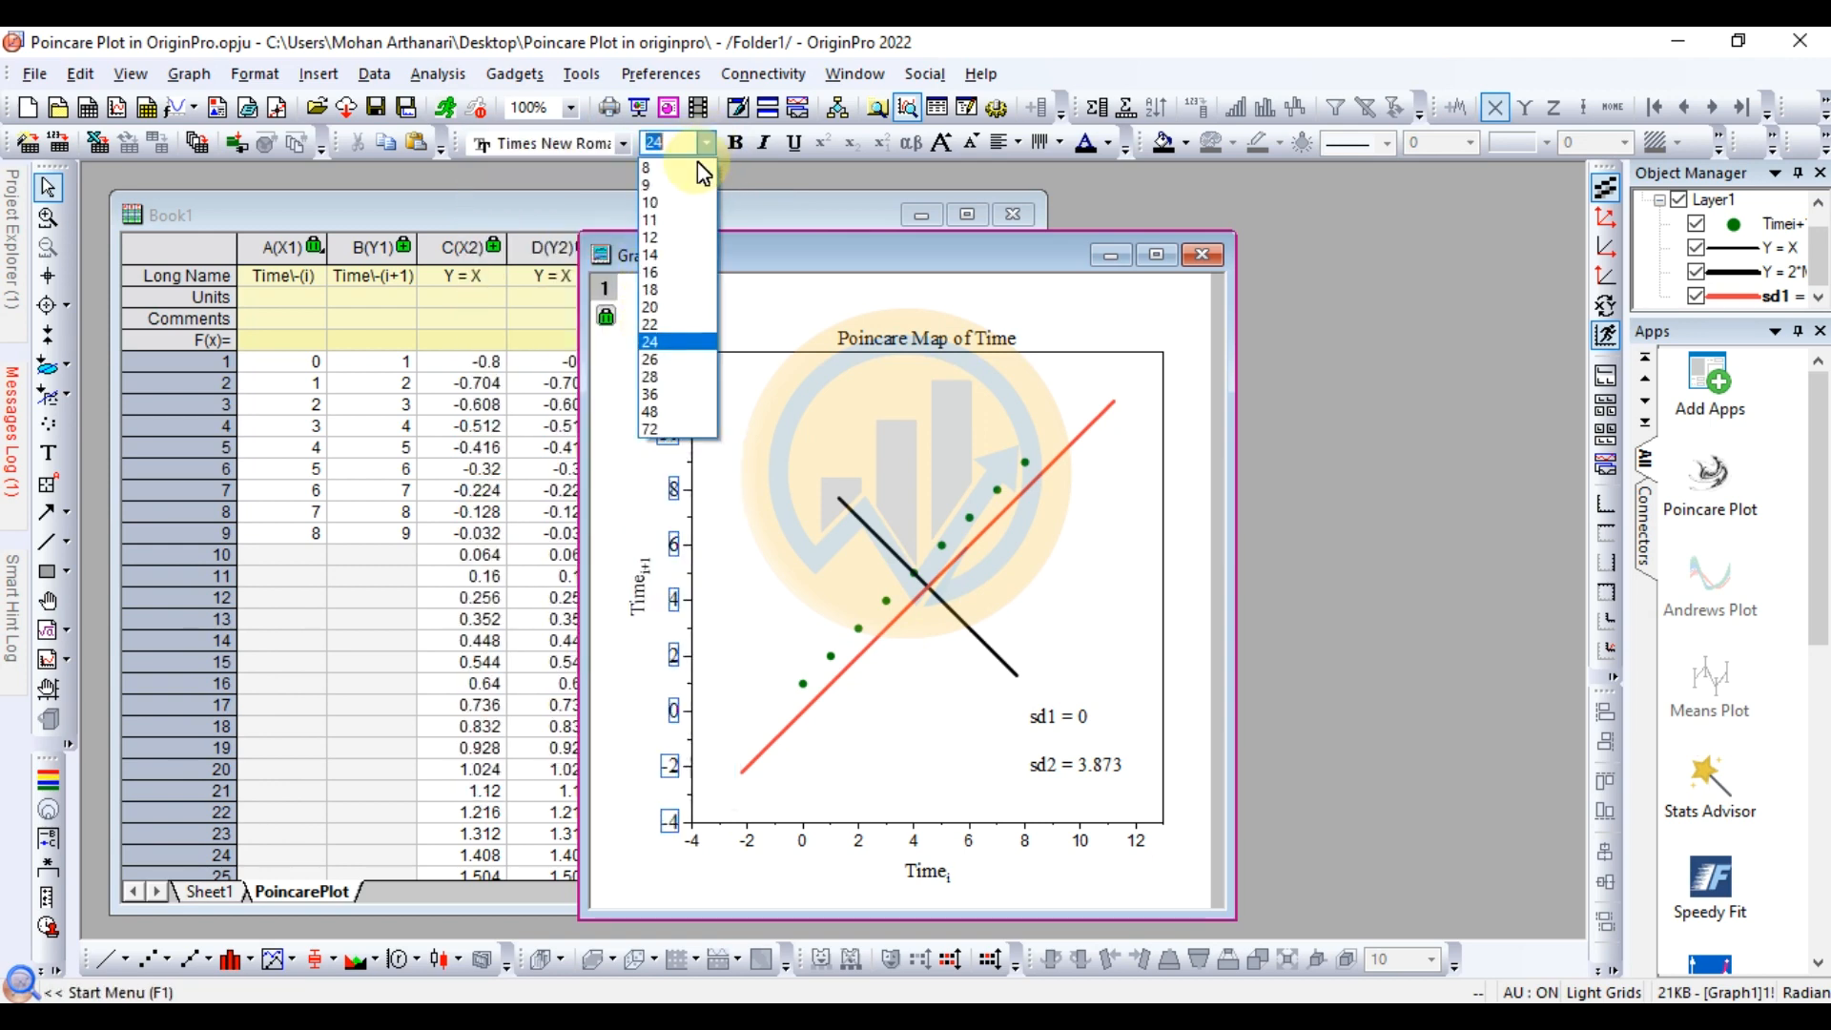
click(662, 323)
Format the X axis tick labels in Times New Roman at size 22 and deselect them
click(839, 844)
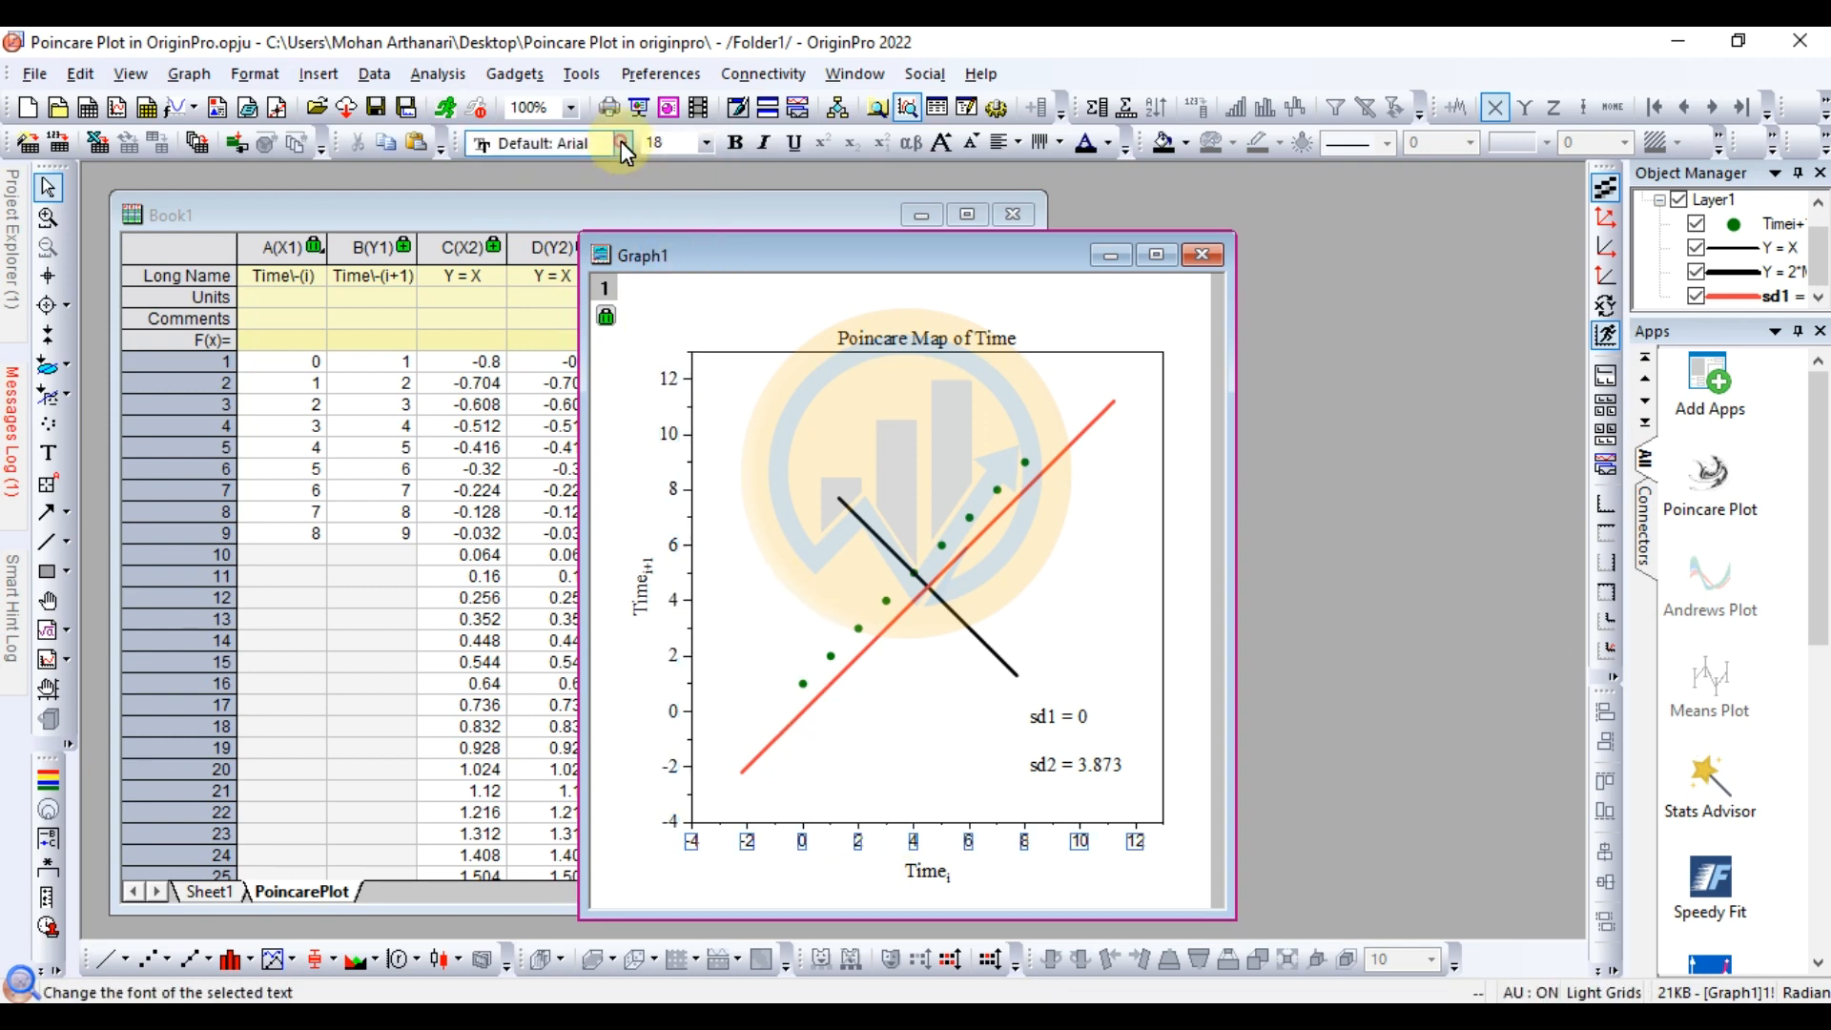
click(623, 143)
click(674, 191)
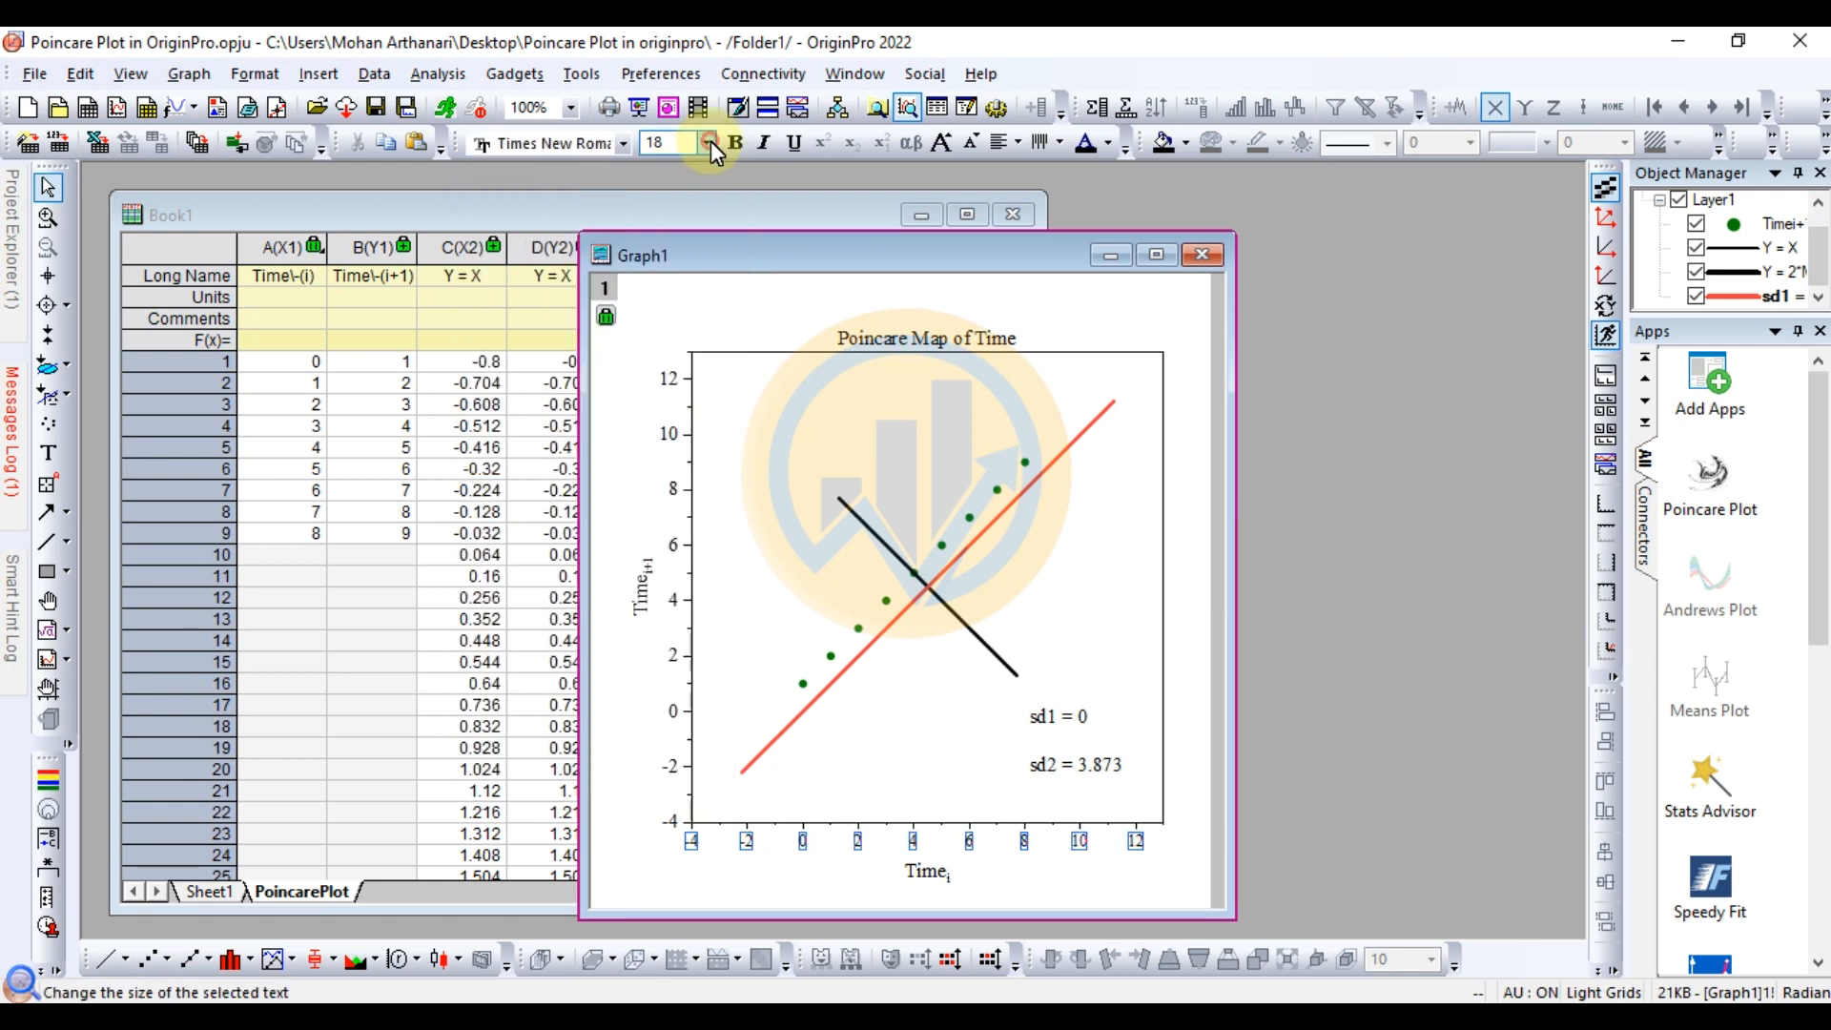
click(707, 142)
click(670, 339)
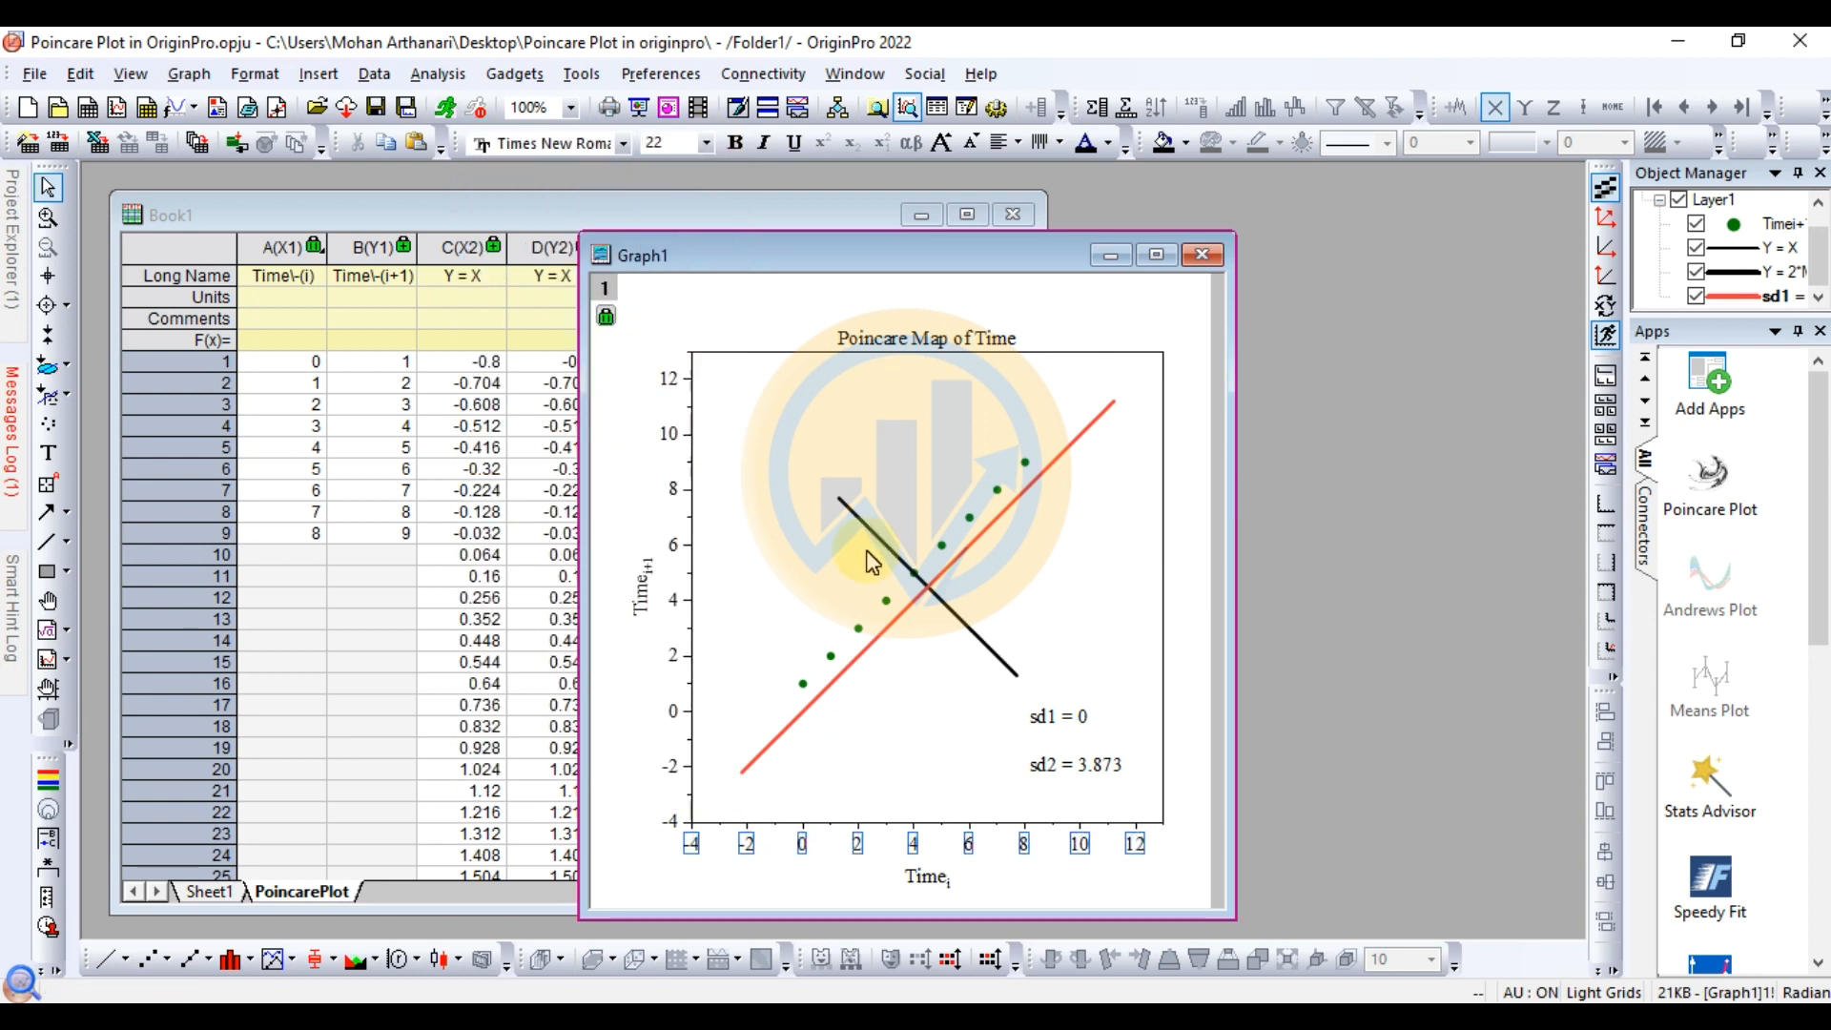
click(1181, 561)
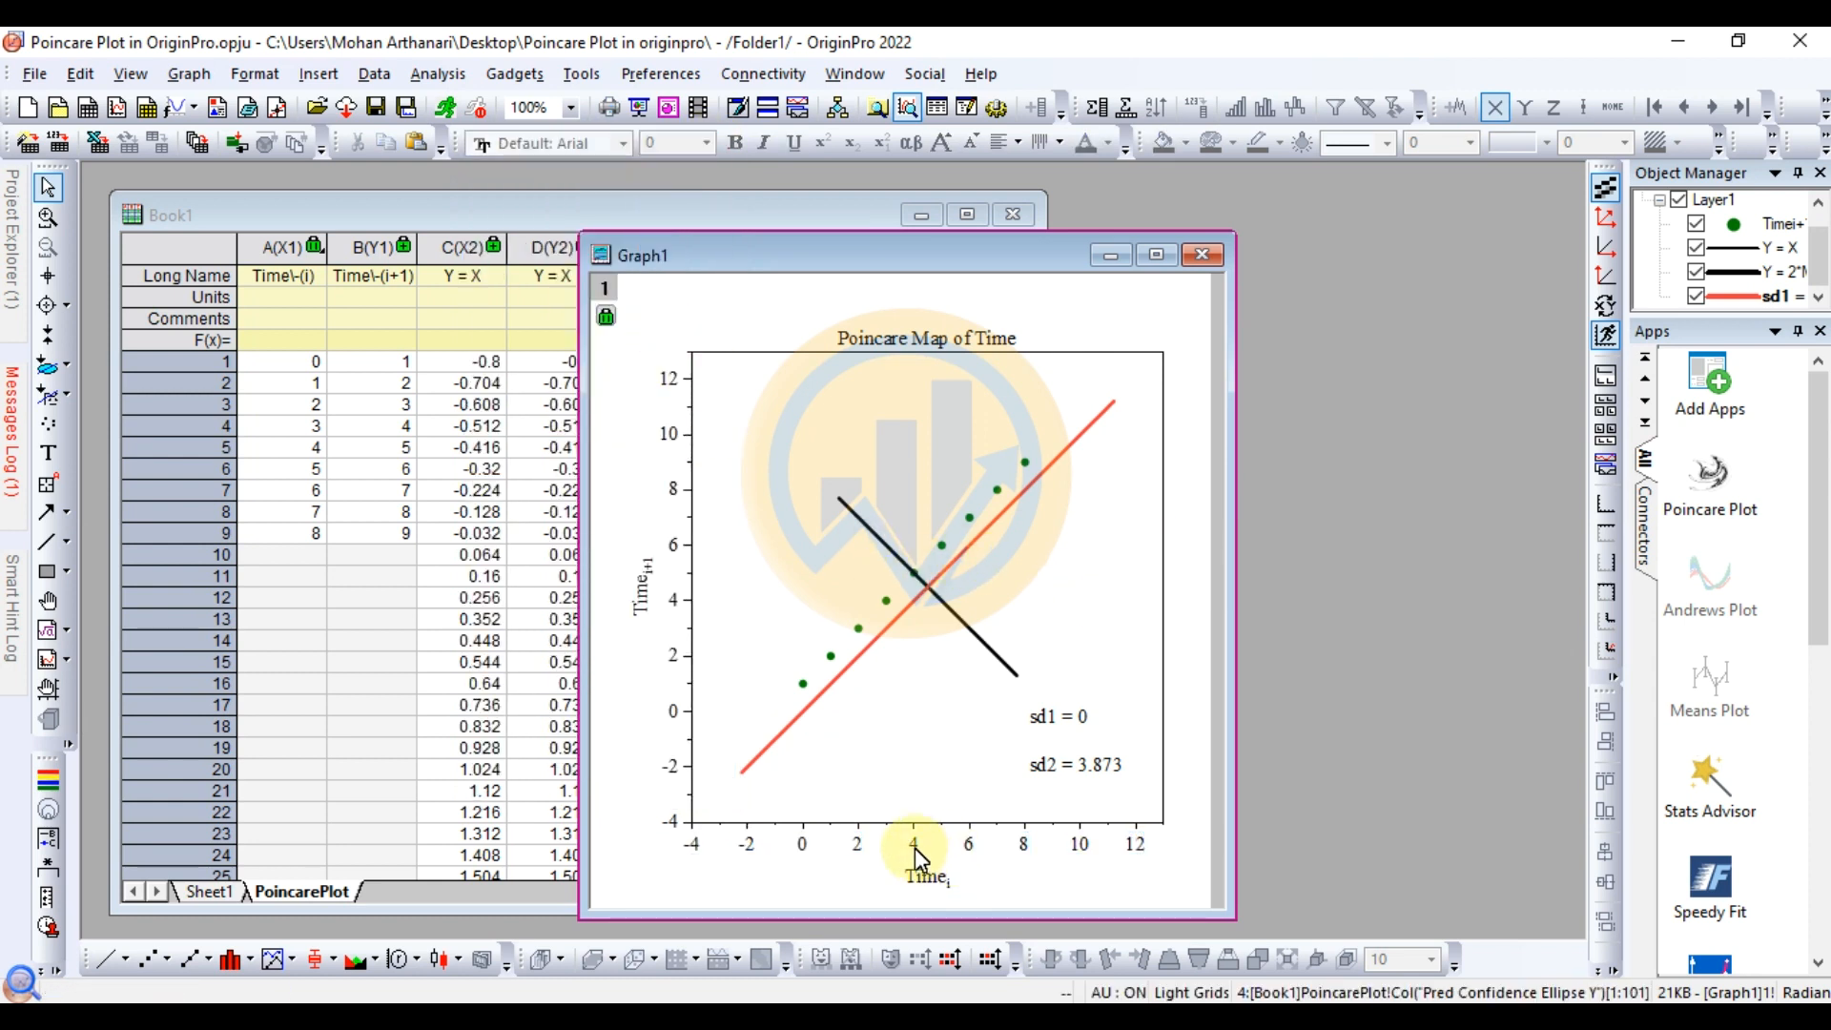
Narrow the Graph1 window slightly and move it aside to uncover more Book1 columns, selecting the title and the sd1/sd2 label
mouse_move(1239, 441)
mouse_down()
mouse_move(1463, 454)
mouse_move(1224, 463)
mouse_up()
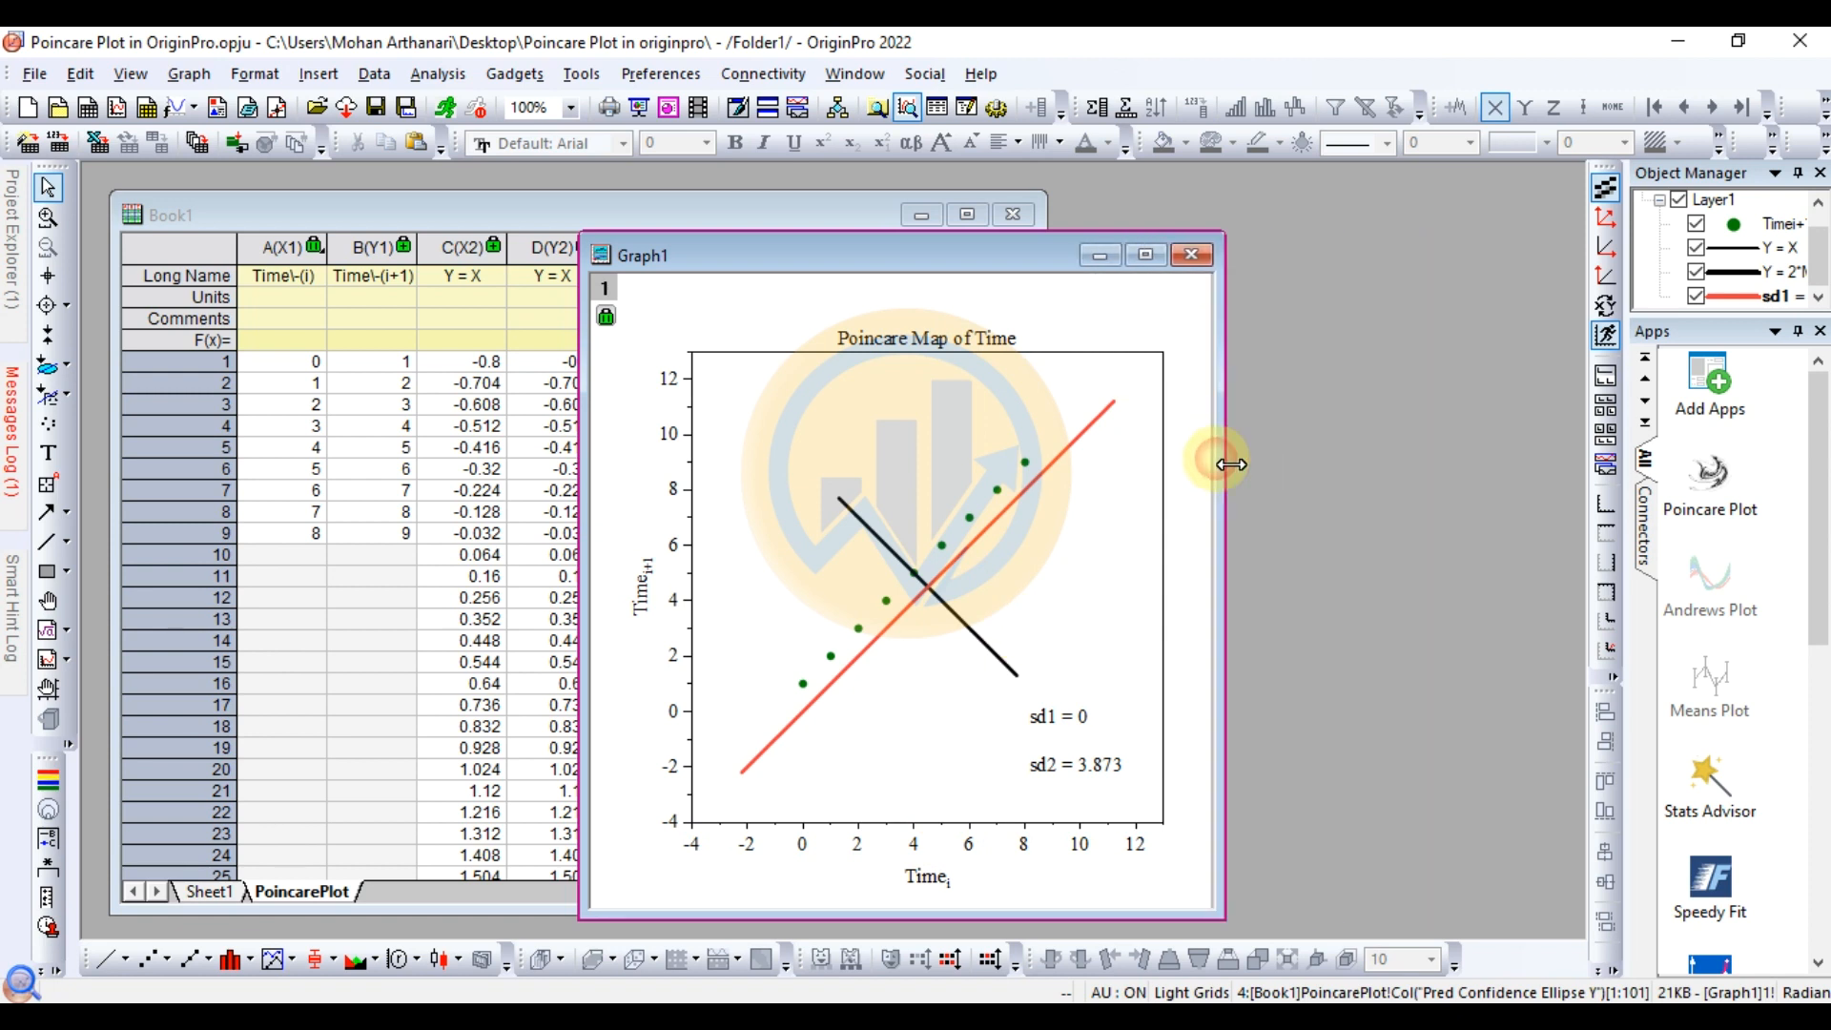
click(923, 342)
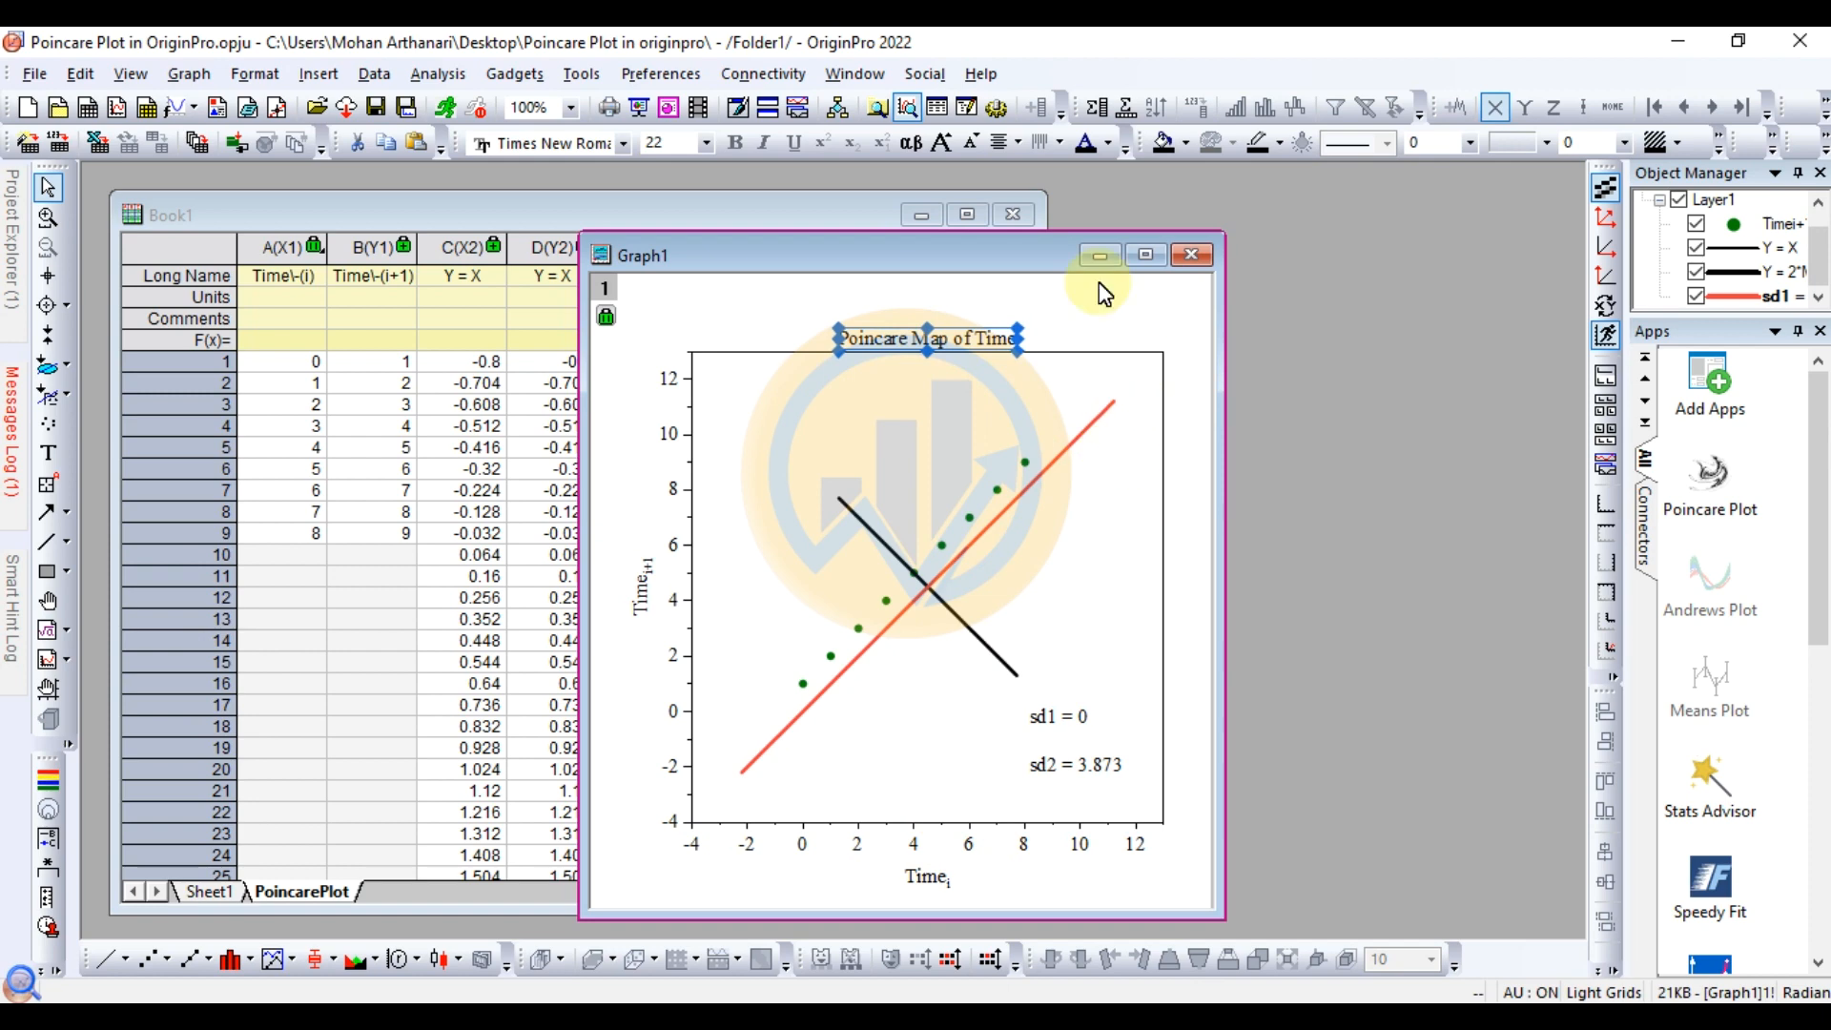
drag(1007, 261, 1197, 204)
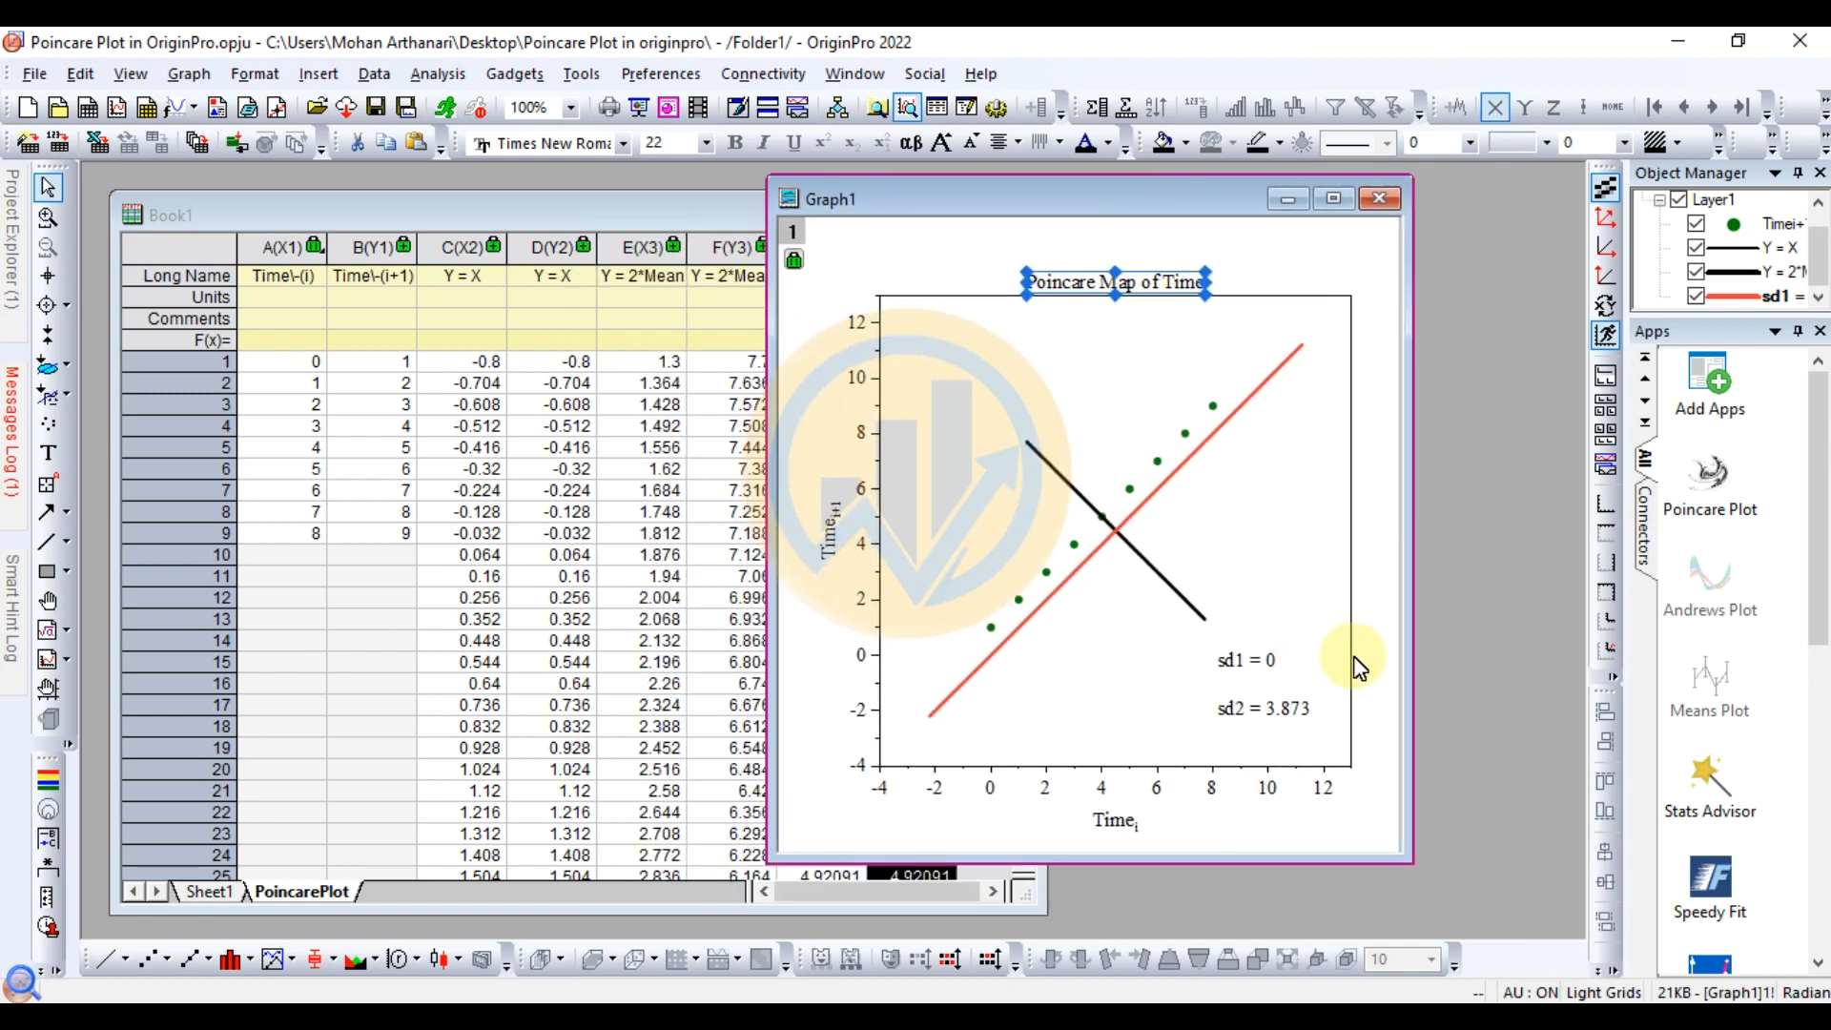
click(1243, 662)
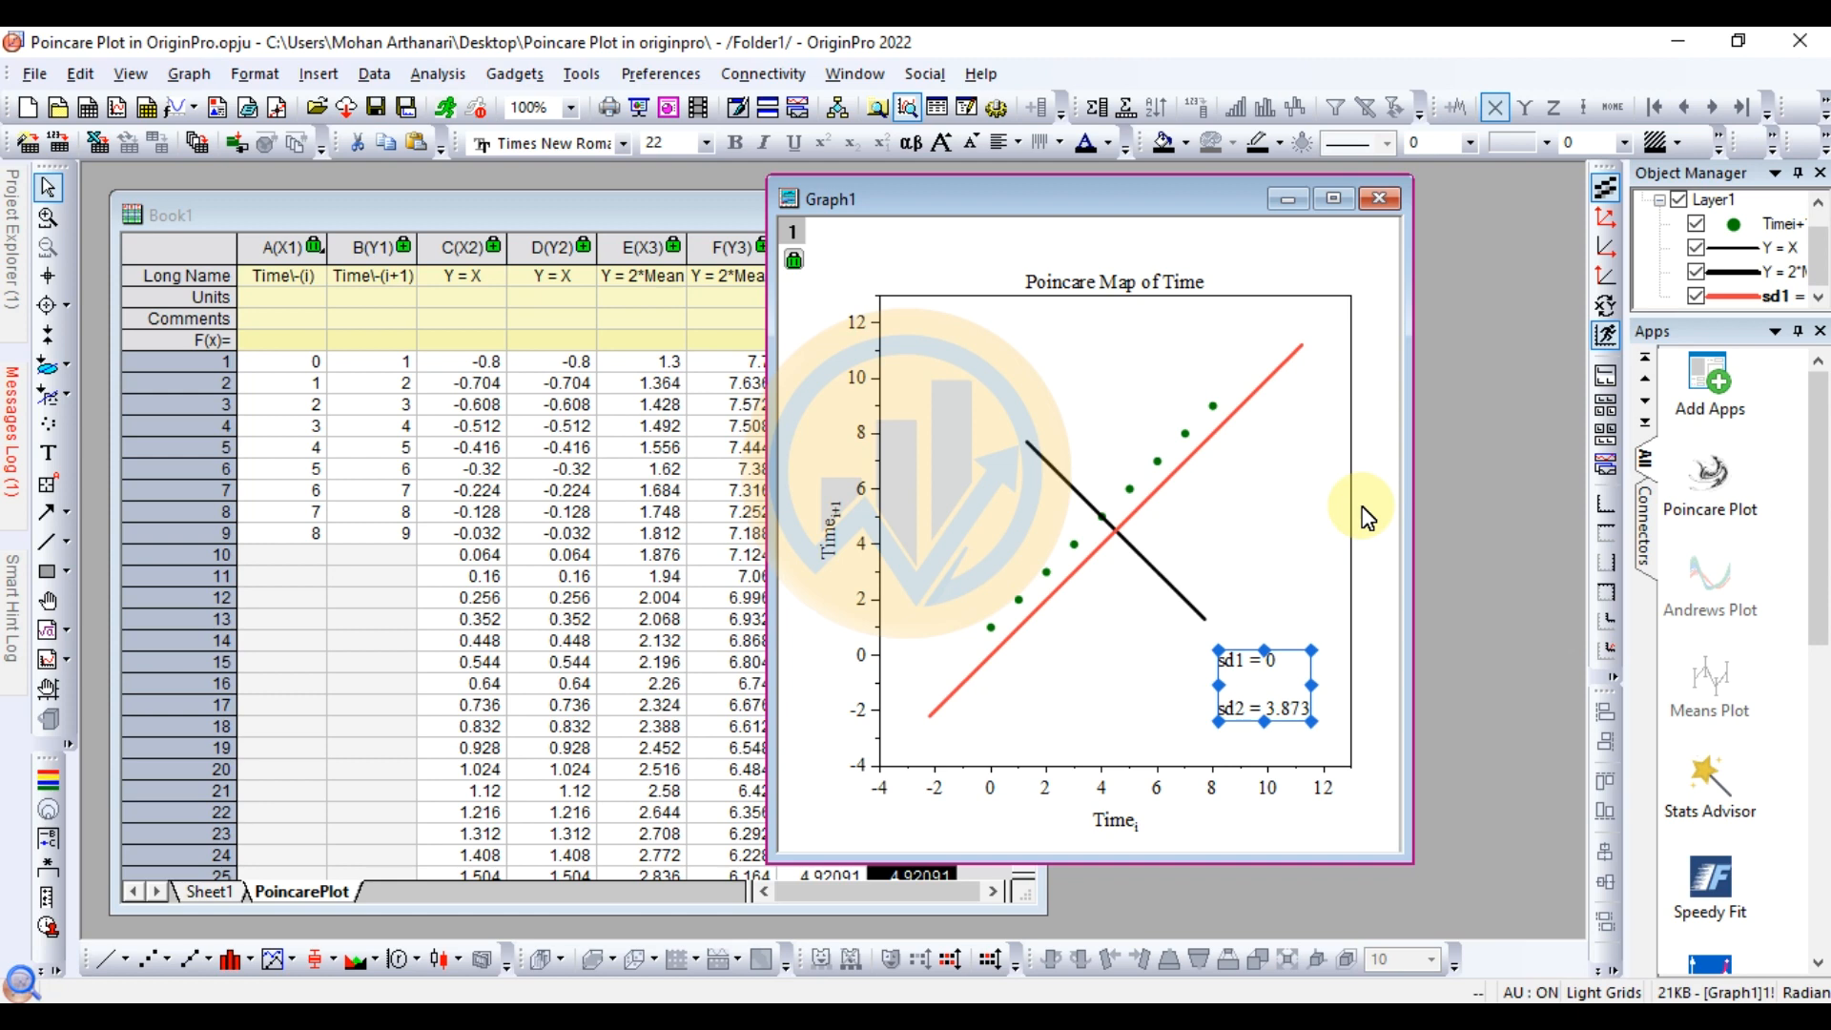
mouse_move(1029, 208)
mouse_down()
mouse_move(1096, 224)
mouse_move(1007, 215)
mouse_up()
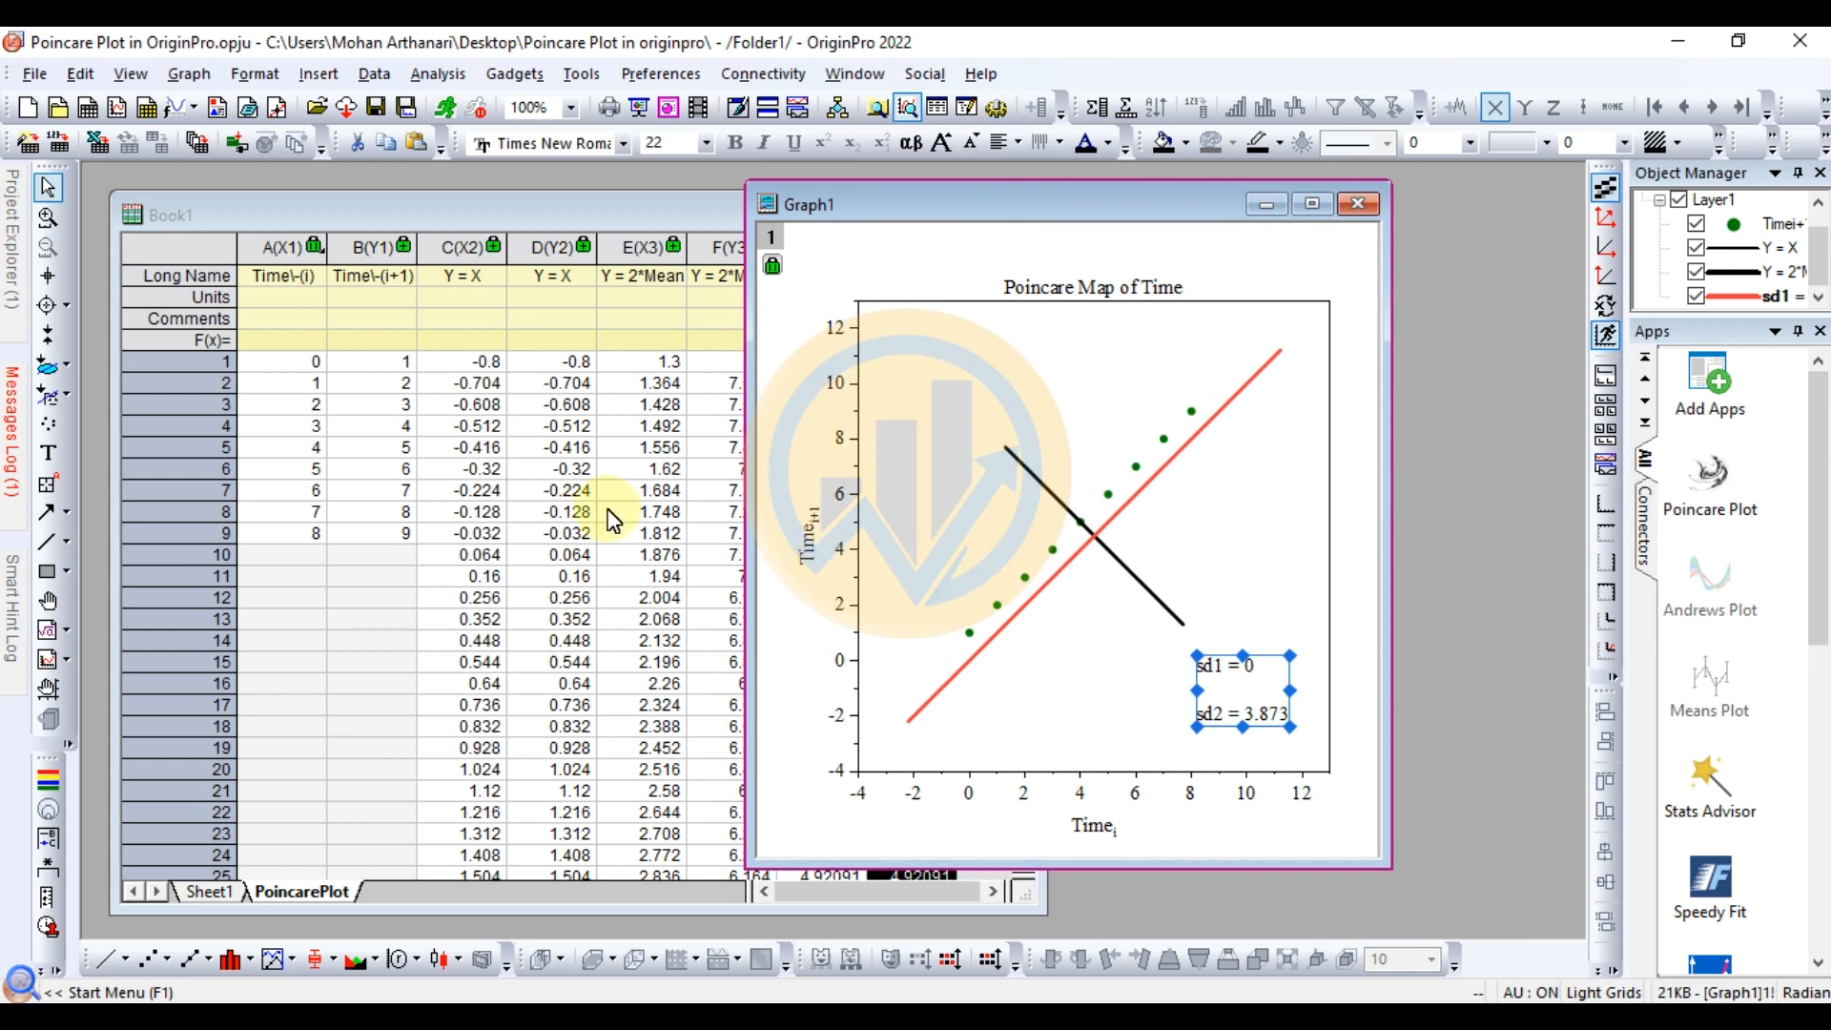